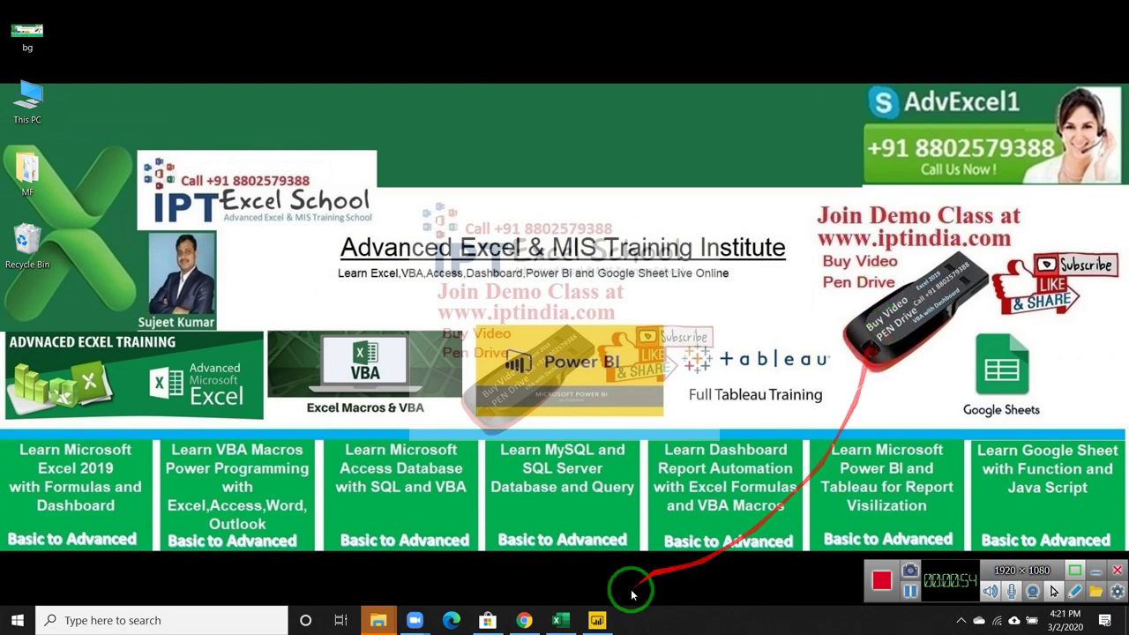
# - Launch Power BI Desktop from the taskbar and close its start screen to reveal empty Page 1
pyautogui.click(597, 621)
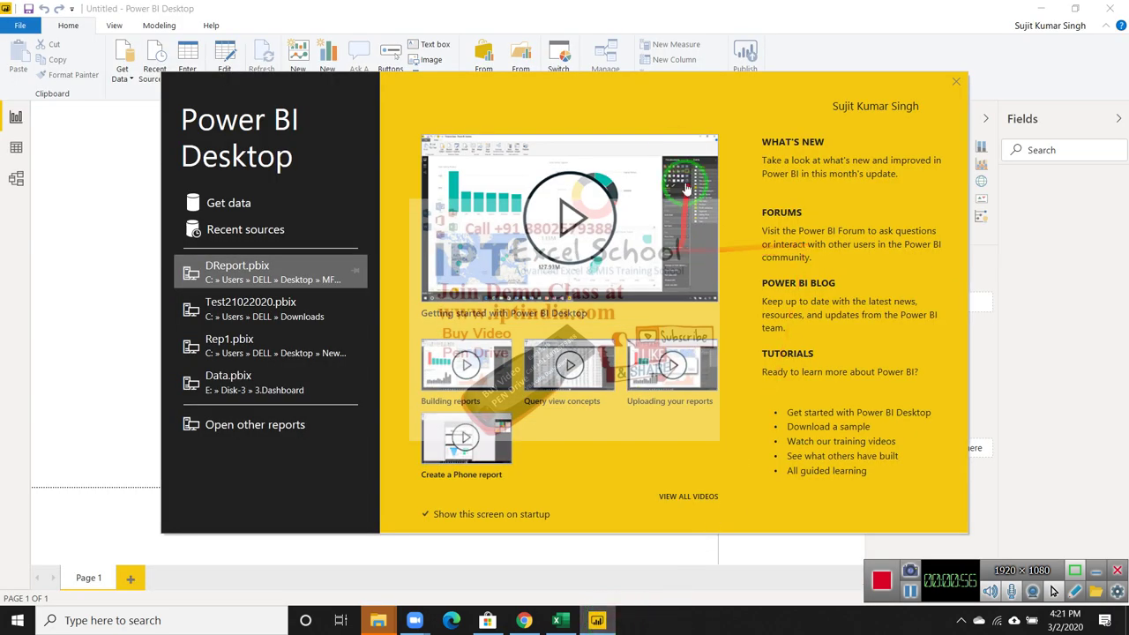
pyautogui.moveTo(668, 116); pyautogui.dragTo(534, 116)
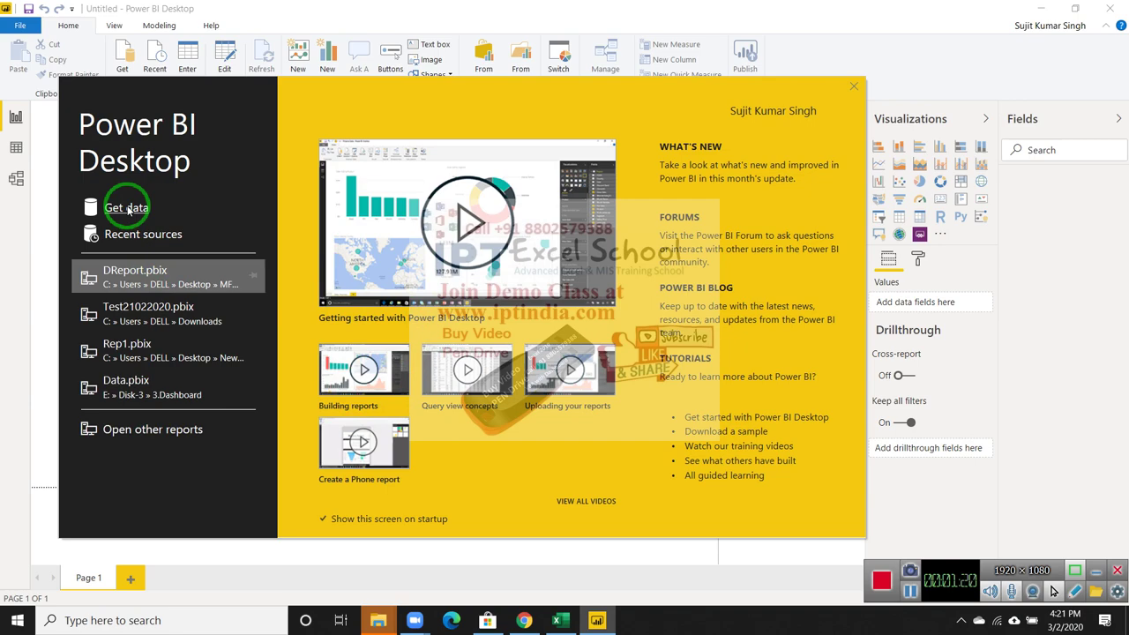
pyautogui.moveTo(322, 90)
pyautogui.mouseDown()
pyautogui.moveTo(560, 114)
pyautogui.moveTo(319, 79)
pyautogui.mouseUp()
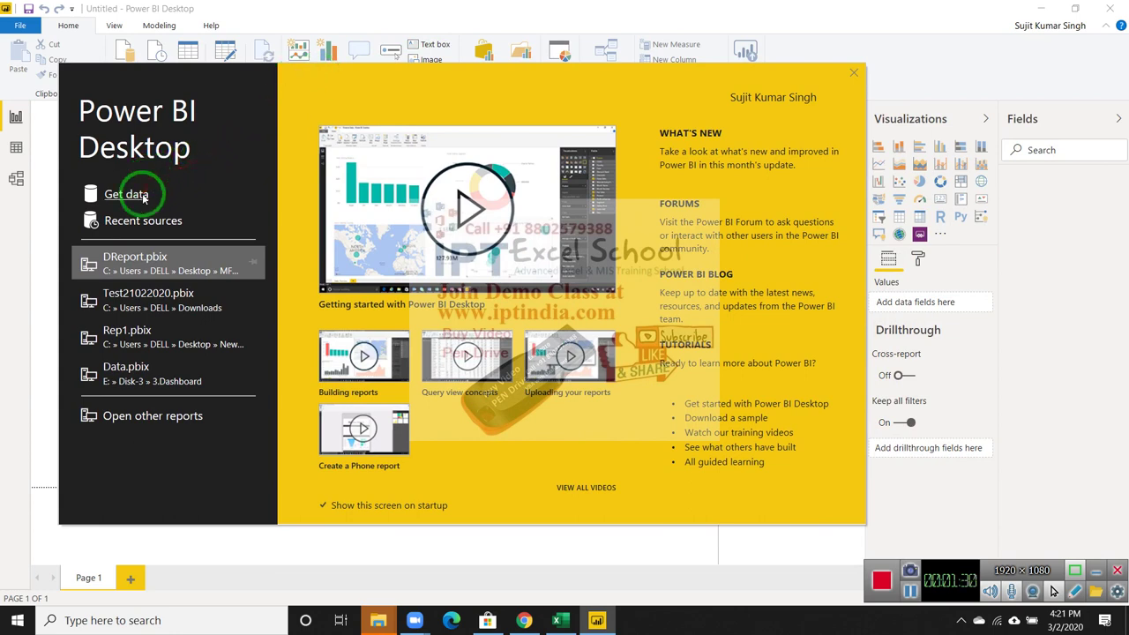
pyautogui.click(853, 72)
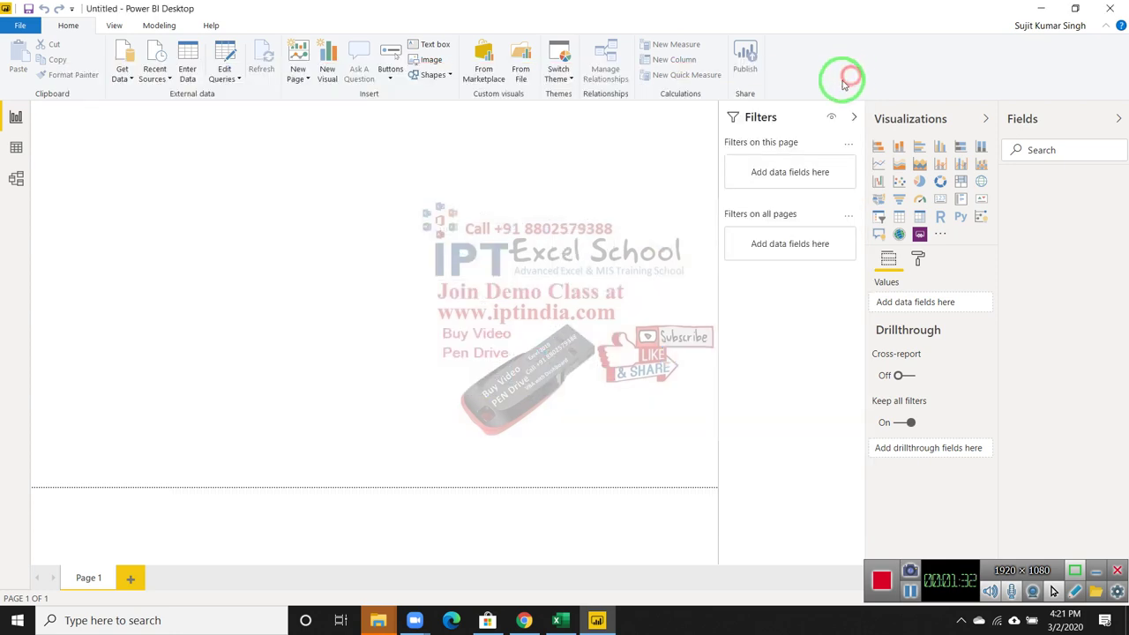
# - Choose Excel workbook as the data source and open the MData.xlsm file
pyautogui.click(130, 78)
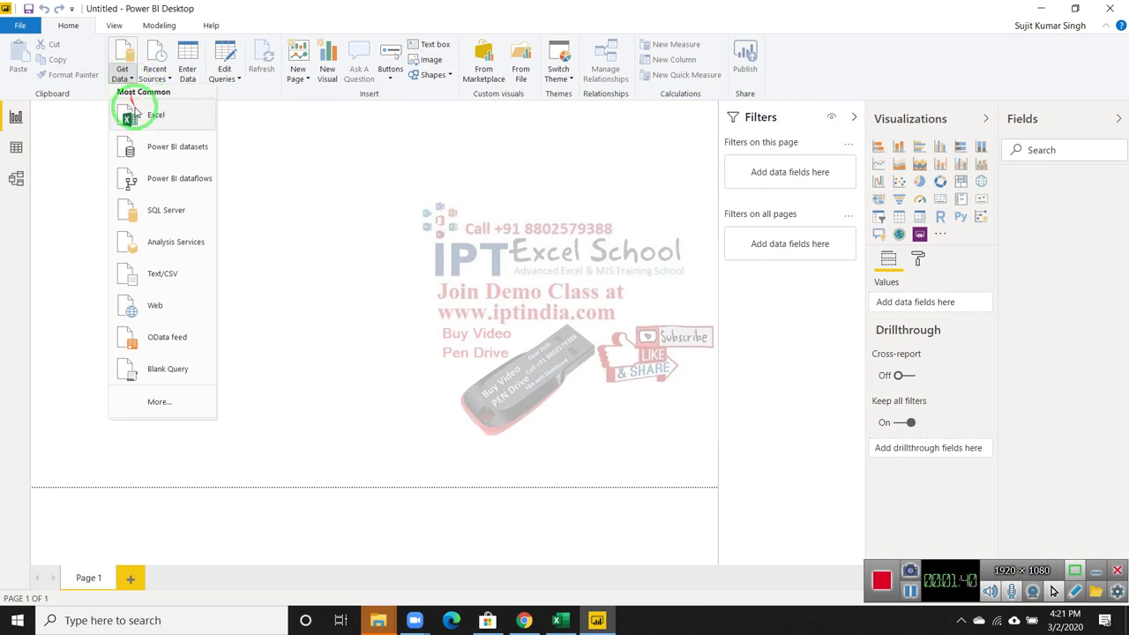
pyautogui.click(139, 114)
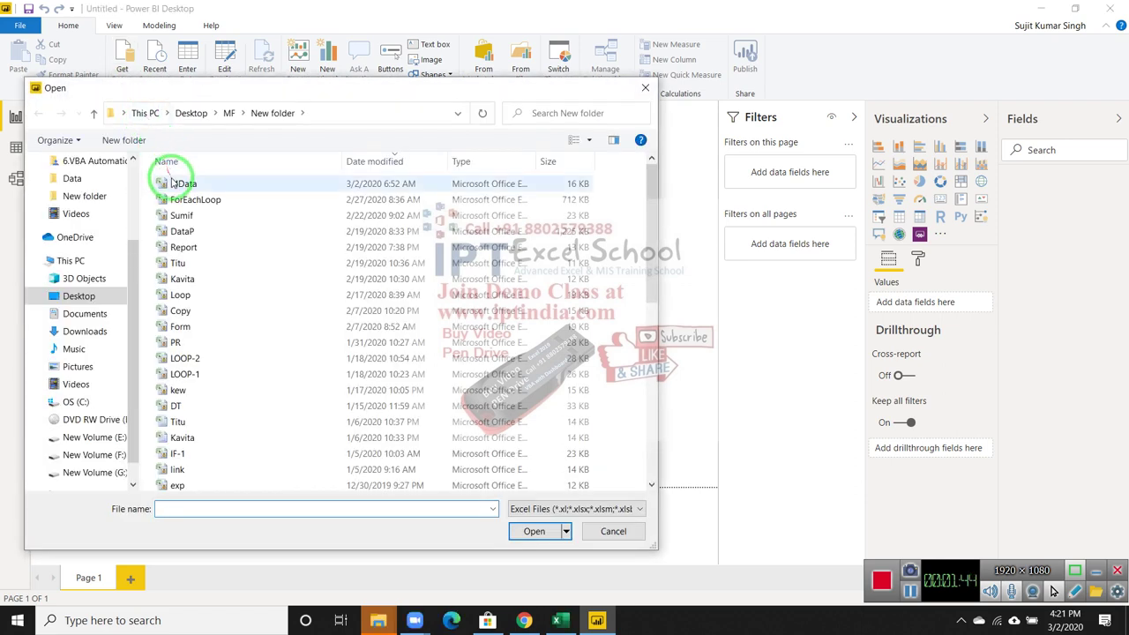
pyautogui.click(181, 183)
pyautogui.click(534, 532)
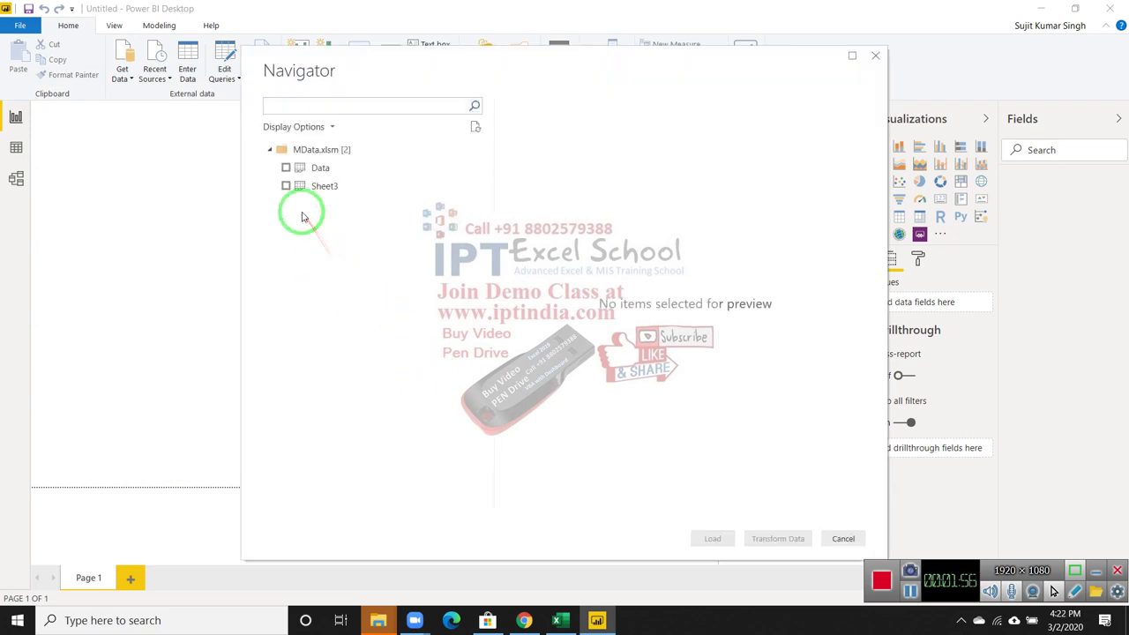
# - Tick the Data sheet in Navigator and load it, bringing in Name and P-1 to P-7
pyautogui.click(286, 169)
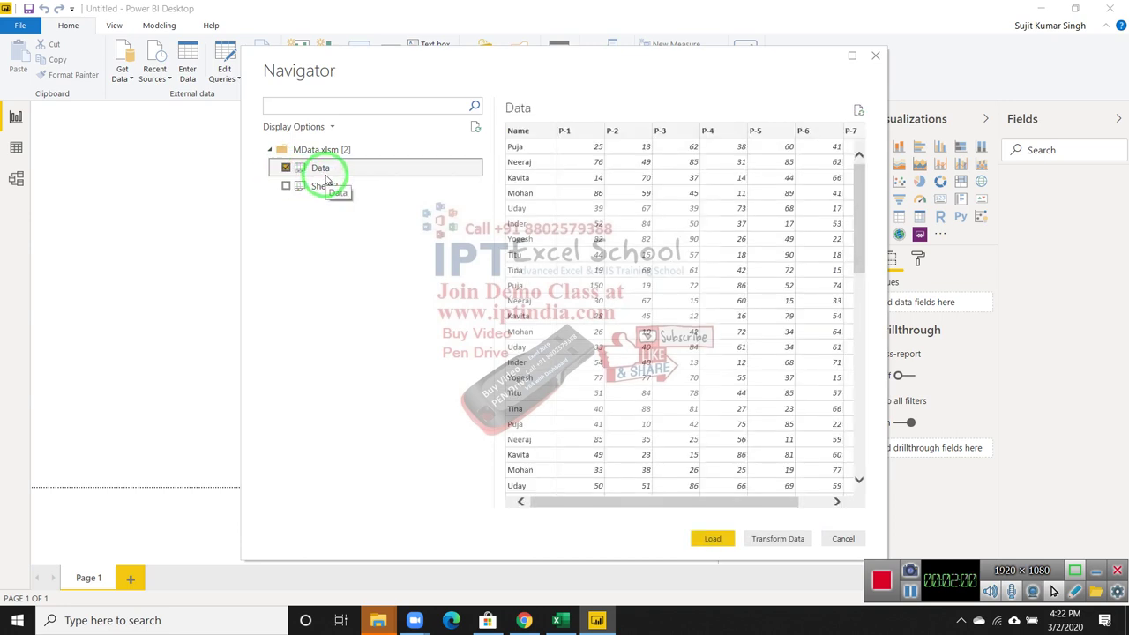
pyautogui.click(712, 538)
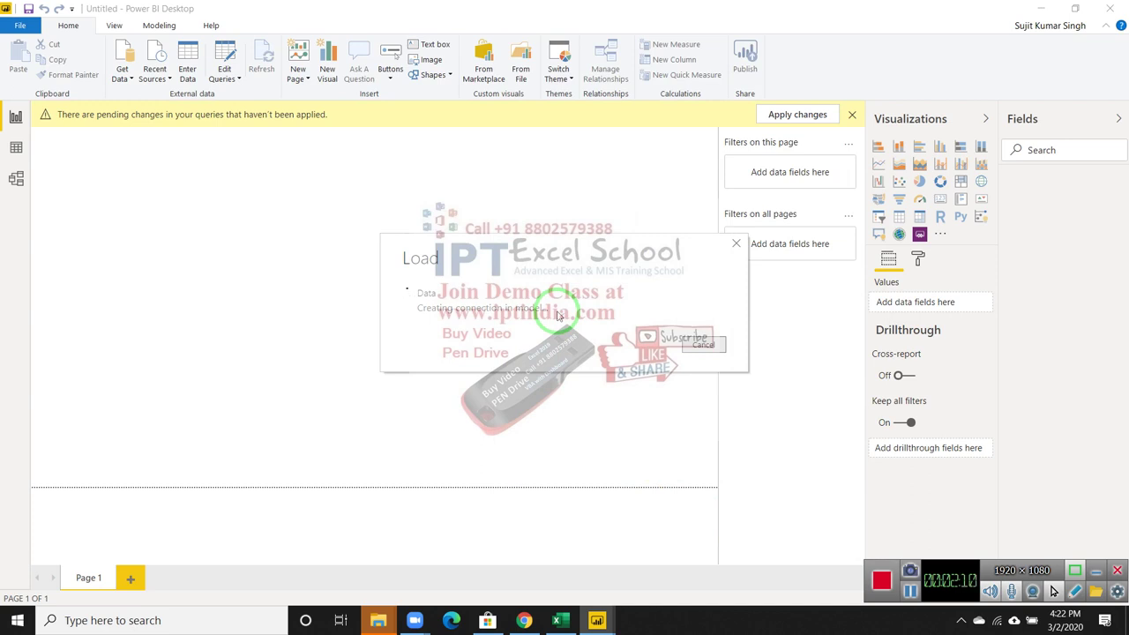
pyautogui.moveTo(558, 315); pyautogui.dragTo(567, 194)
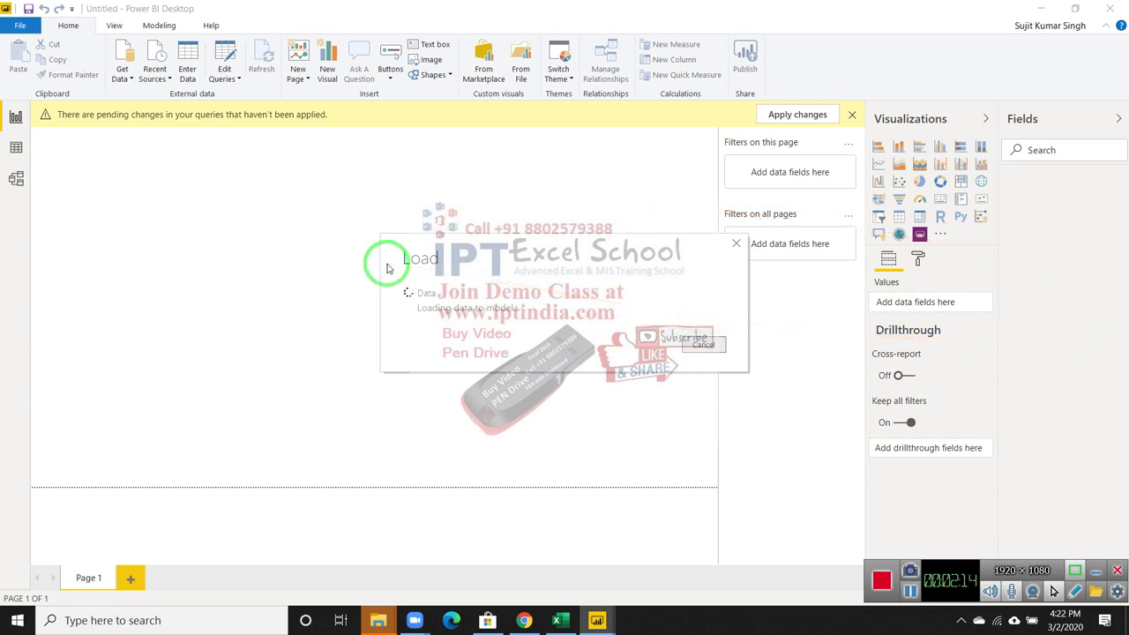
pyautogui.moveTo(568, 194)
pyautogui.mouseDown()
pyautogui.moveTo(397, 240)
pyautogui.moveTo(139, 242)
pyautogui.moveTo(209, 237)
pyautogui.mouseUp()
pyautogui.moveTo(600, 216)
pyautogui.mouseDown()
pyautogui.moveTo(894, 183)
pyautogui.moveTo(623, 171)
pyautogui.moveTo(635, 173)
pyautogui.mouseUp()
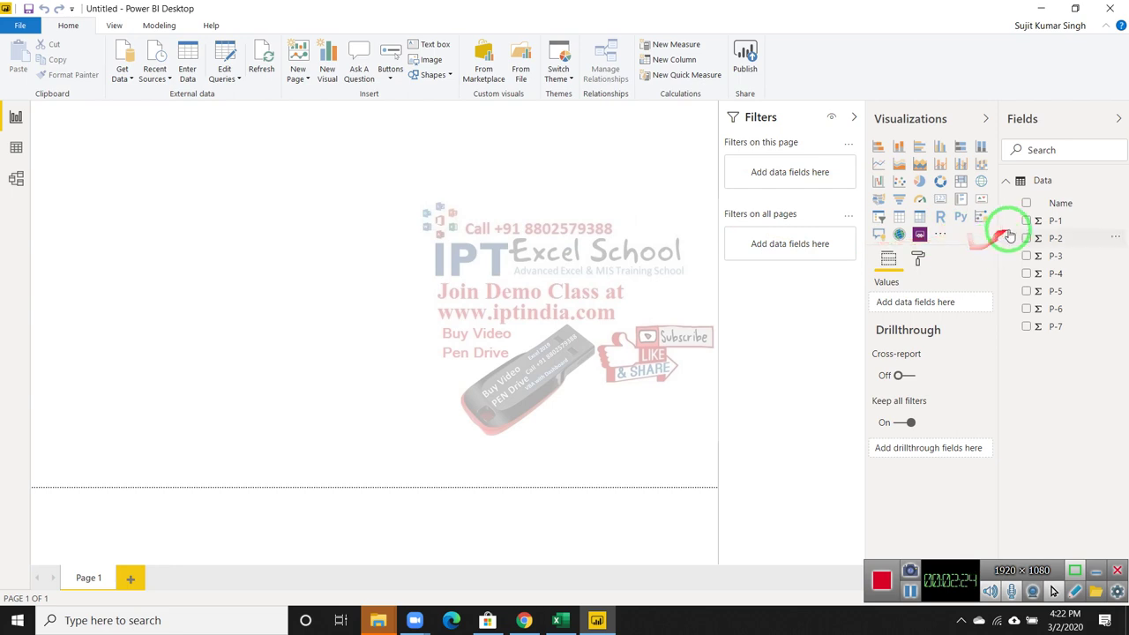
pyautogui.moveTo(1024, 215); pyautogui.dragTo(1028, 270)
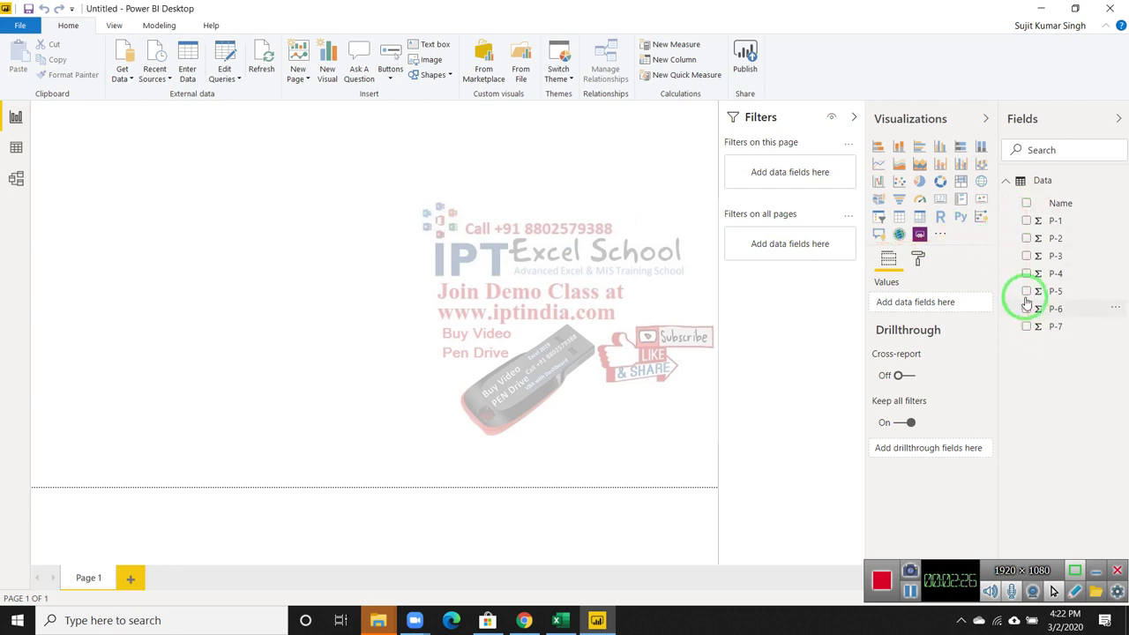
pyautogui.moveTo(1024, 205); pyautogui.dragTo(1030, 223)
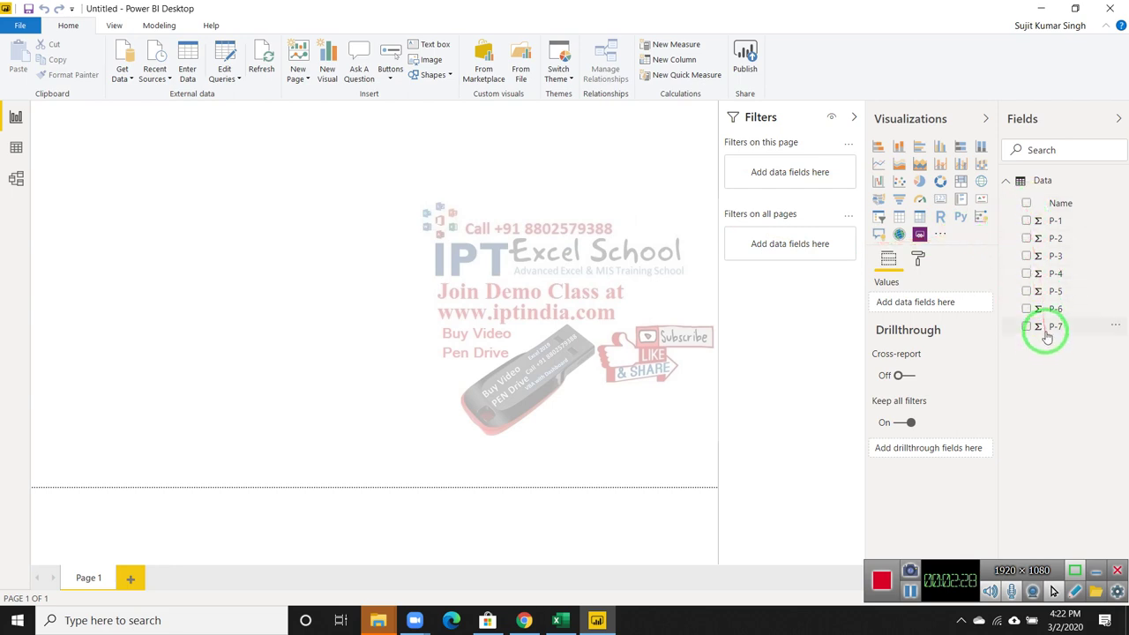
pyautogui.moveTo(1038, 293)
pyautogui.mouseDown()
pyautogui.moveTo(1039, 322)
pyautogui.moveTo(19, 117)
pyautogui.mouseUp()
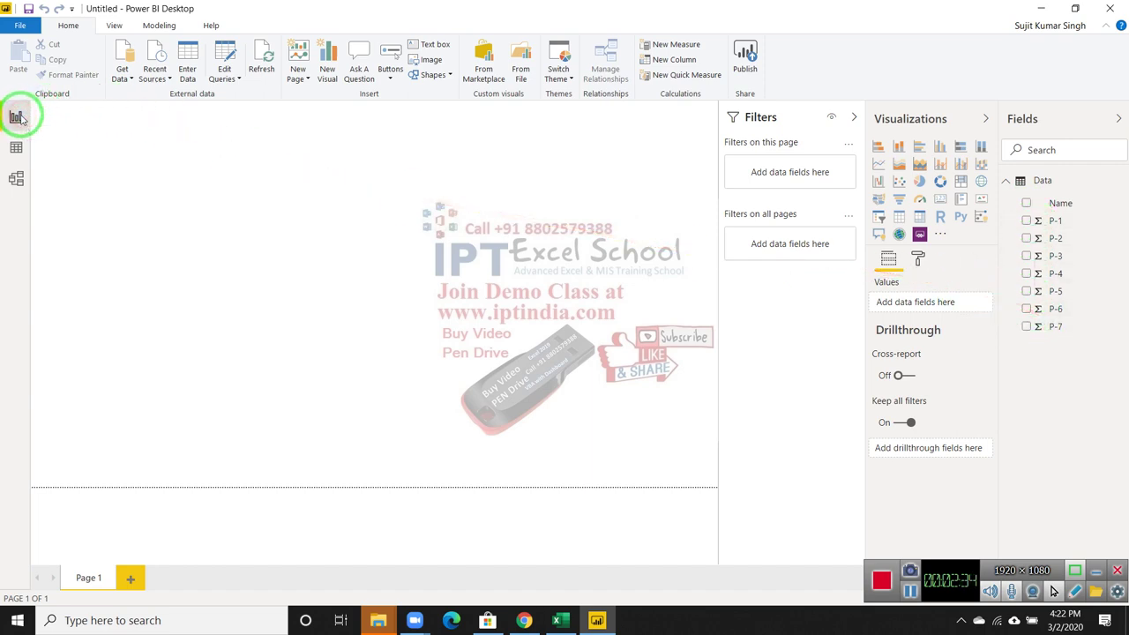
# - In Data view, create a new calculated column named Total
pyautogui.click(16, 150)
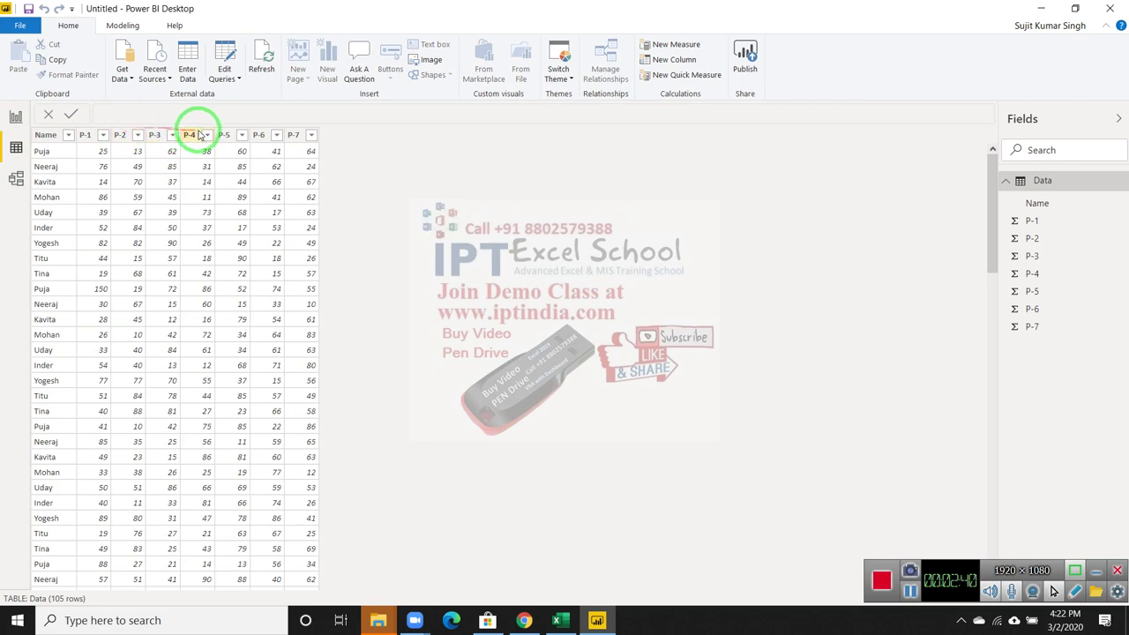
pyautogui.moveTo(265, 150)
pyautogui.mouseDown()
pyautogui.moveTo(99, 163)
pyautogui.moveTo(371, 155)
pyautogui.mouseUp()
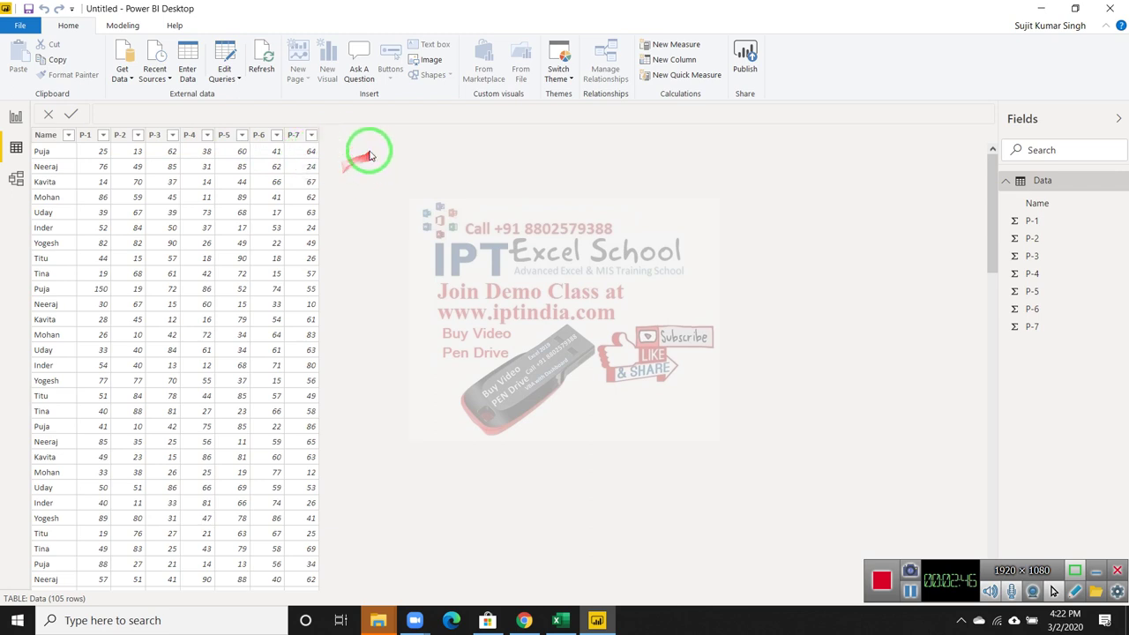
pyautogui.click(124, 27)
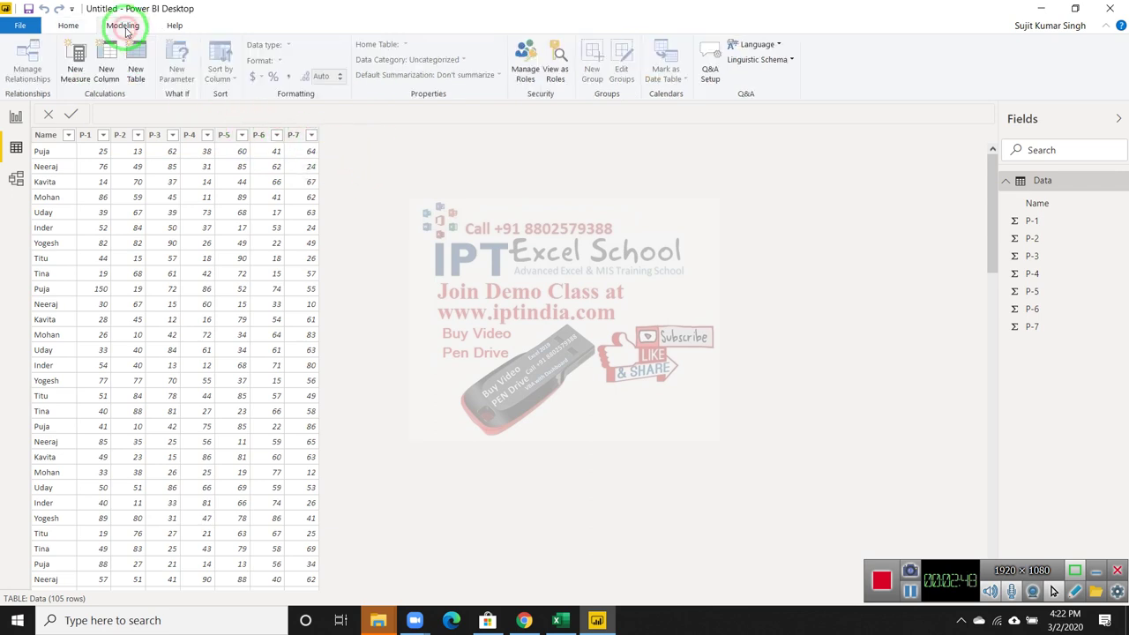
pyautogui.click(107, 79)
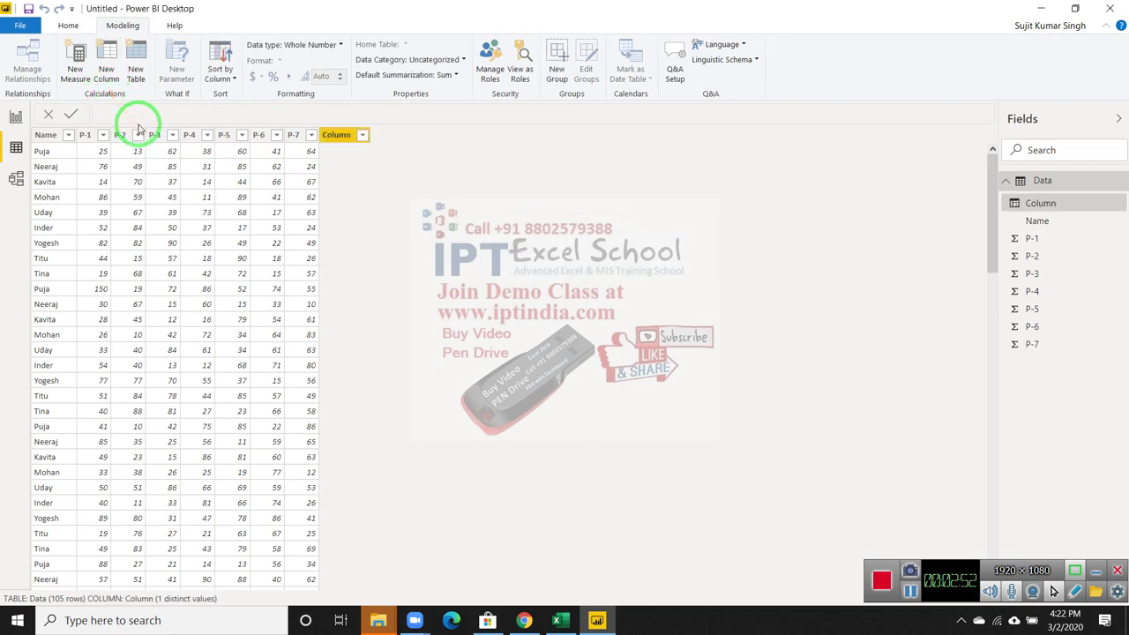
pyautogui.doubleClick(133, 112)
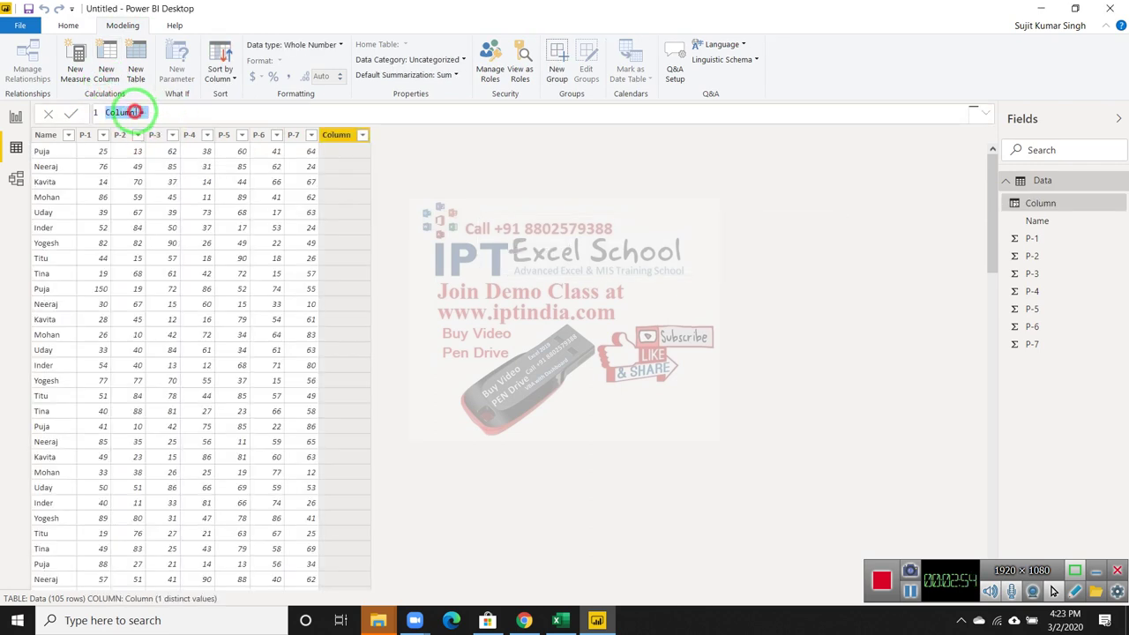
pyautogui.write('T')
pyautogui.write('otal')
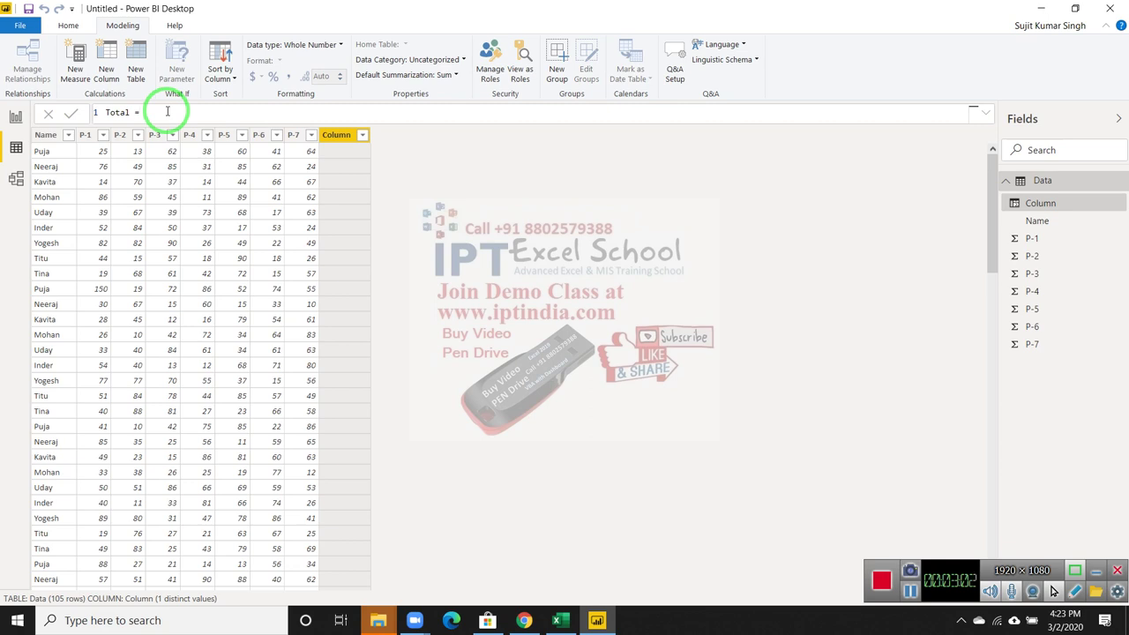
# - Begin the Total formula as Data[P-1] + Data[P-2] + Data[P-3]
pyautogui.write('P')
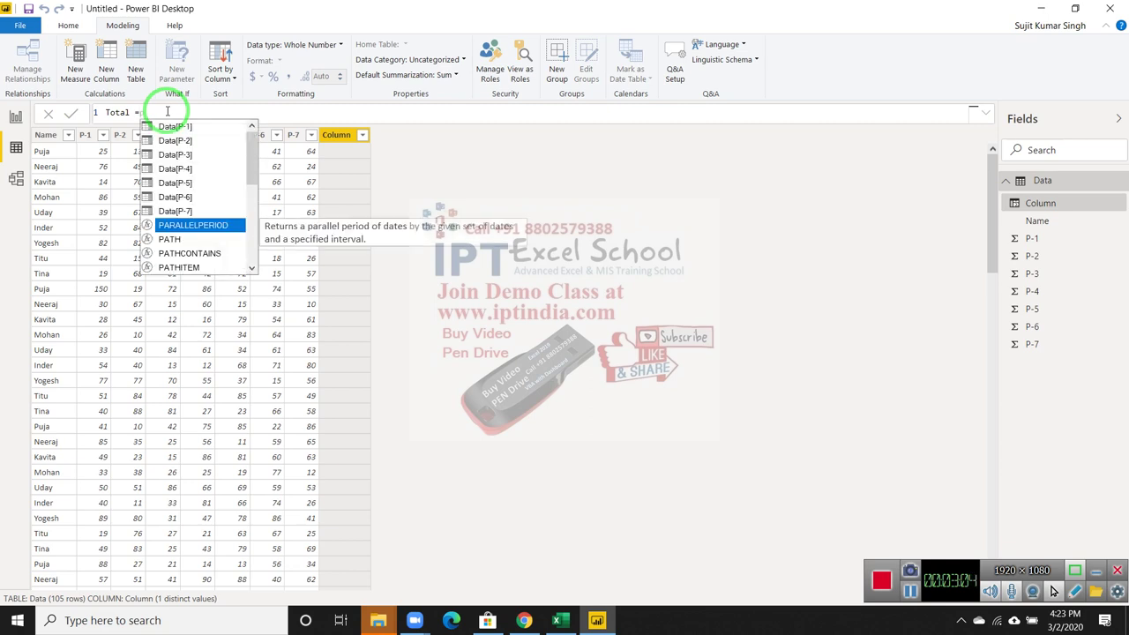
pyautogui.press('Up')
pyautogui.press('Up')
pyautogui.press('Up')
pyautogui.press('Up')
pyautogui.press('Up')
pyautogui.press('Up')
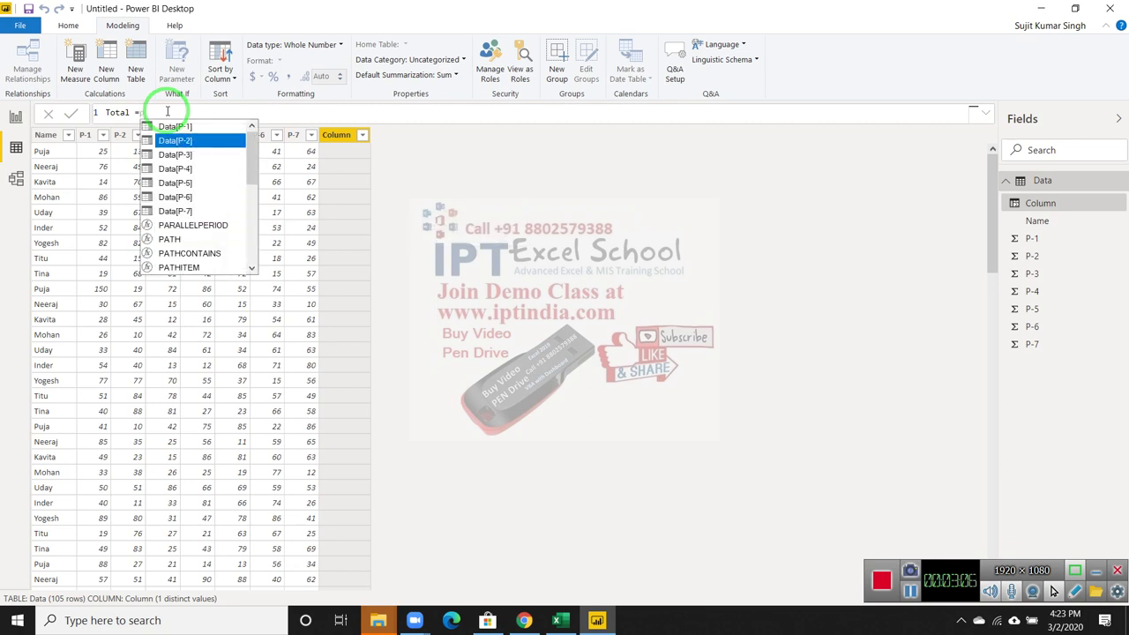
pyautogui.press('Up')
pyautogui.press('Tab')
pyautogui.write('+')
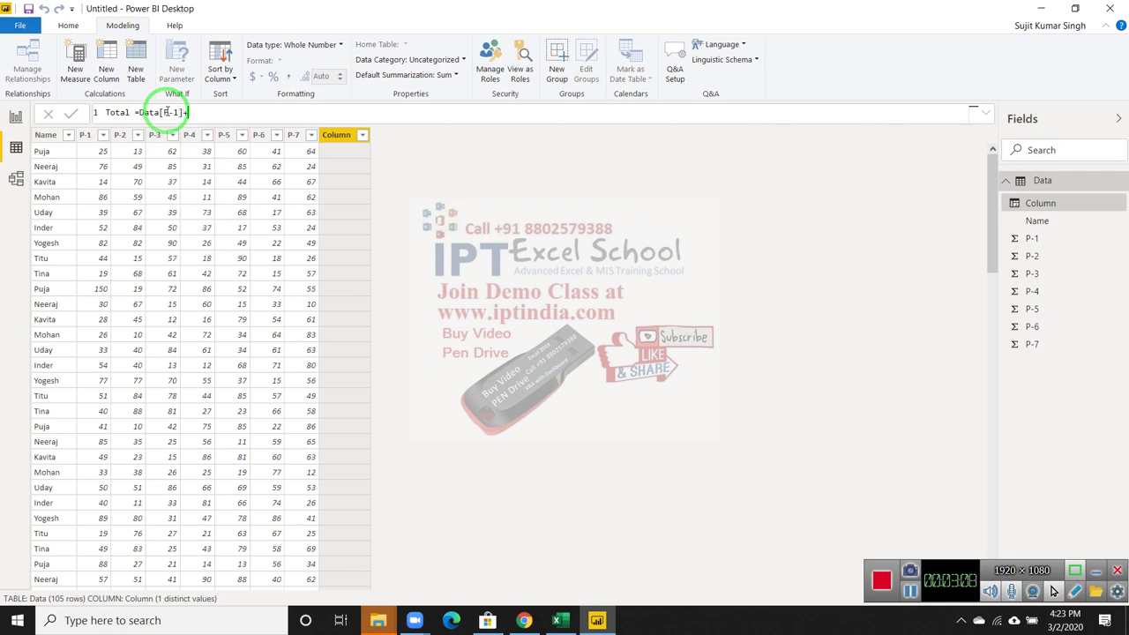
pyautogui.press('Up')
pyautogui.press('Up')
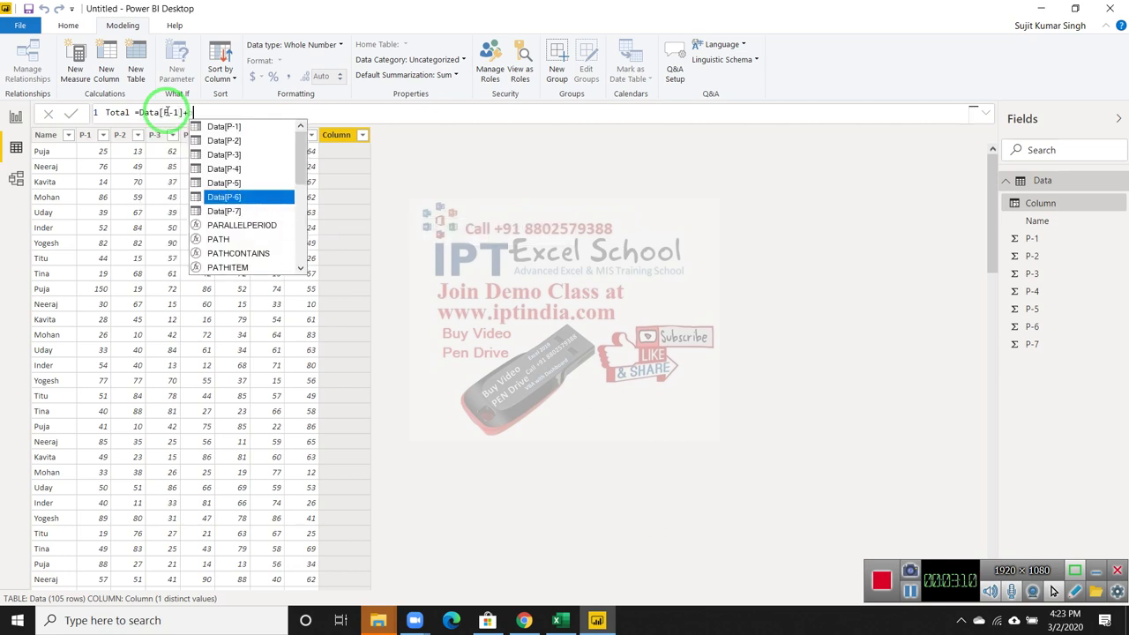
pyautogui.press('Up')
pyautogui.press('Up')
pyautogui.press('Up')
pyautogui.press('Up')
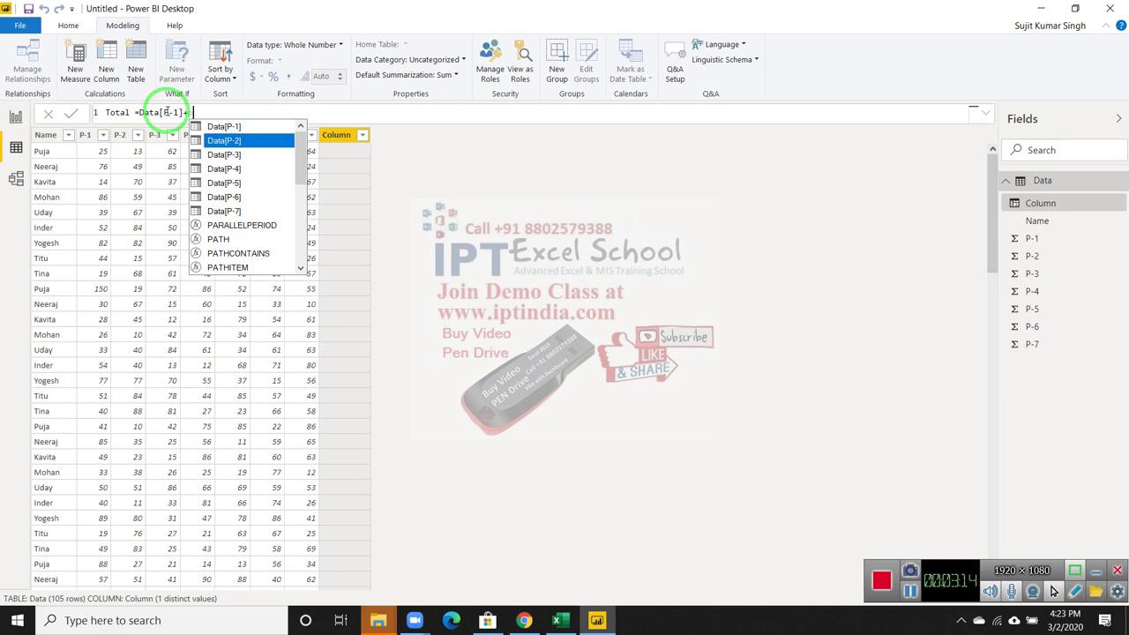
pyautogui.press('Tab')
pyautogui.write('+')
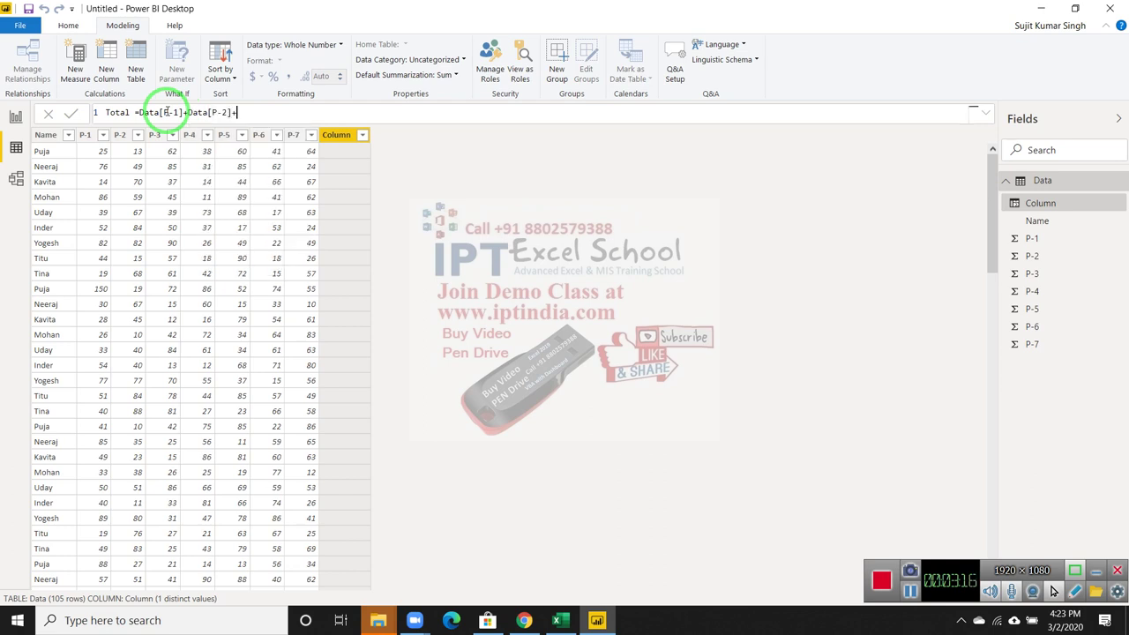
pyautogui.write('p')
pyautogui.press('Up')
pyautogui.press('Up')
pyautogui.press('Up')
pyautogui.press('Up')
pyautogui.press('Up')
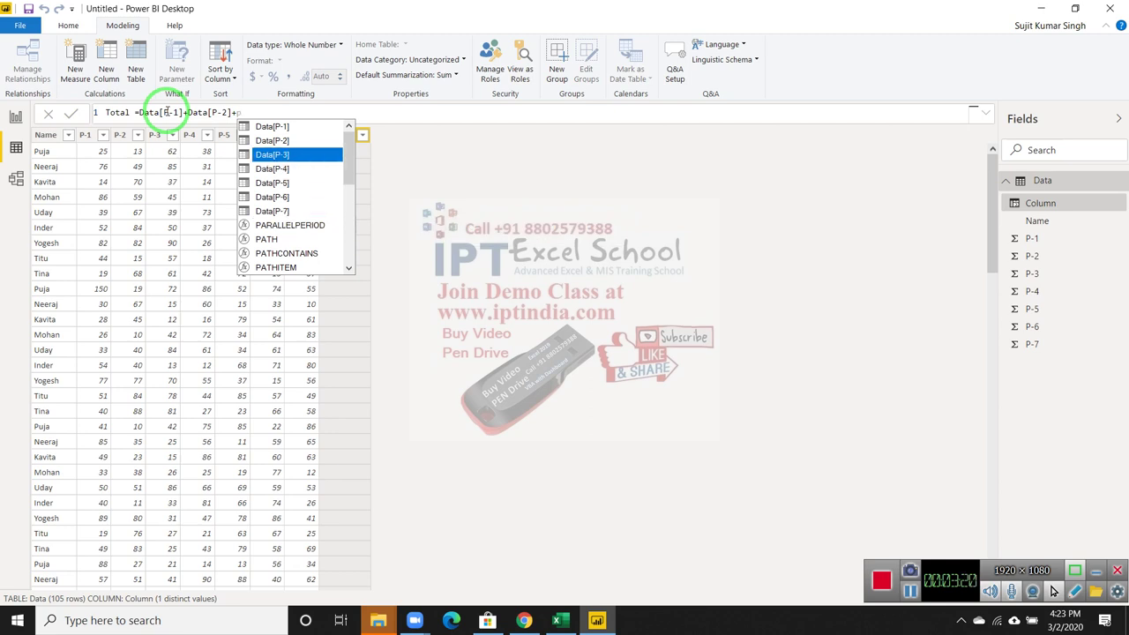
pyautogui.press('Tab')
# - Finish the formula by adding Data[P-4] through Data[P-7] and commit the column
pyautogui.write('+')
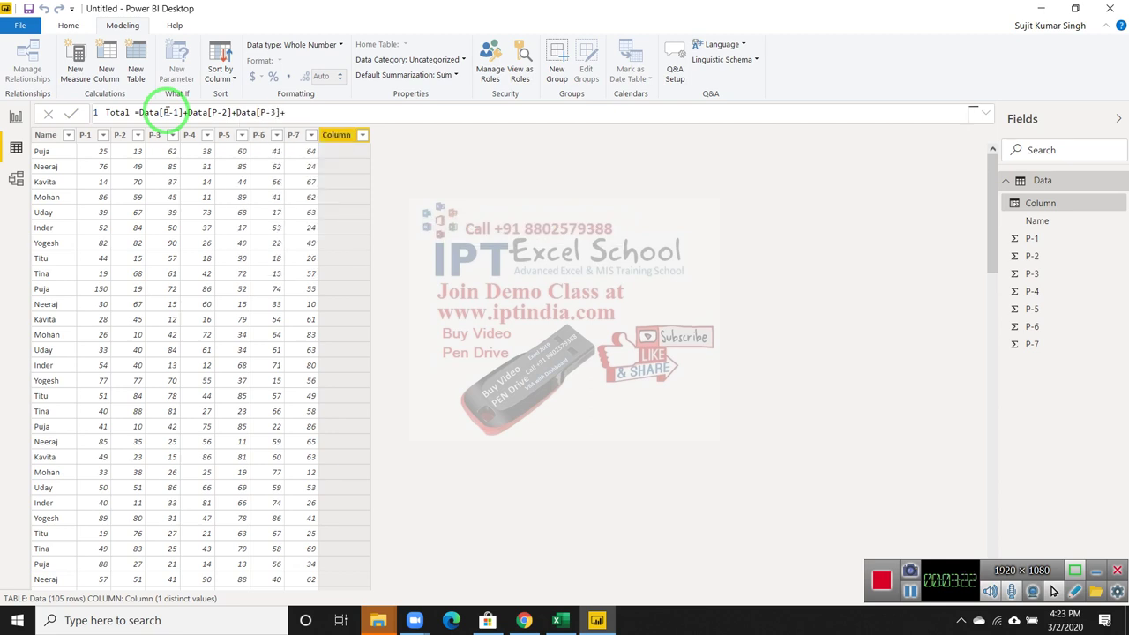
pyautogui.write('p')
pyautogui.press('Up')
pyautogui.press('Up')
pyautogui.press('Up')
pyautogui.press('Up')
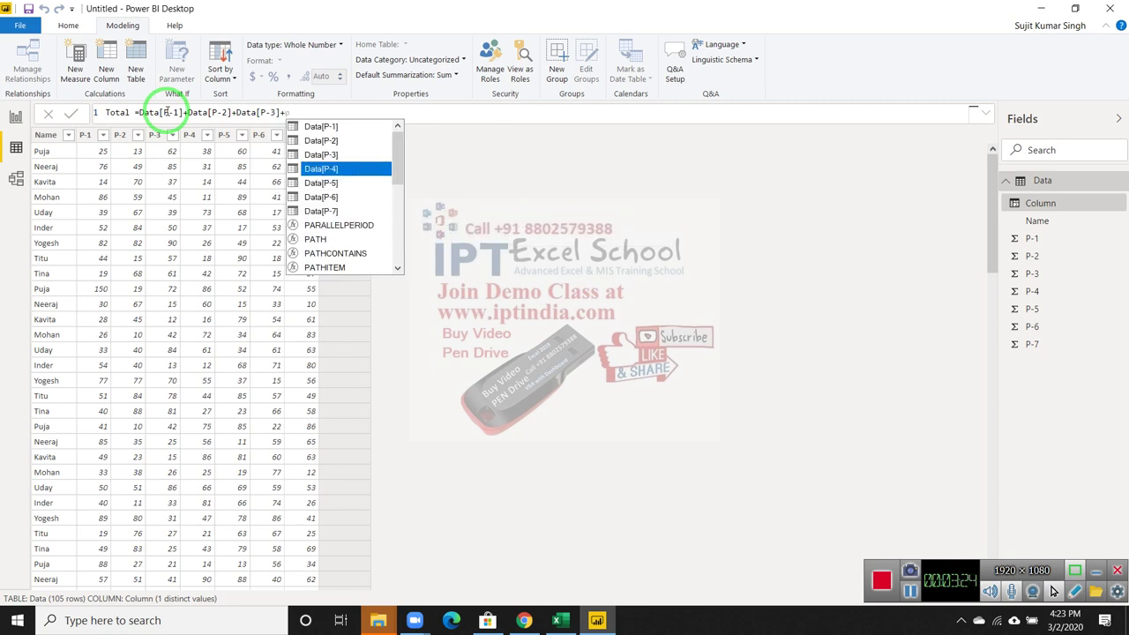
pyautogui.press('Tab')
pyautogui.write('+p')
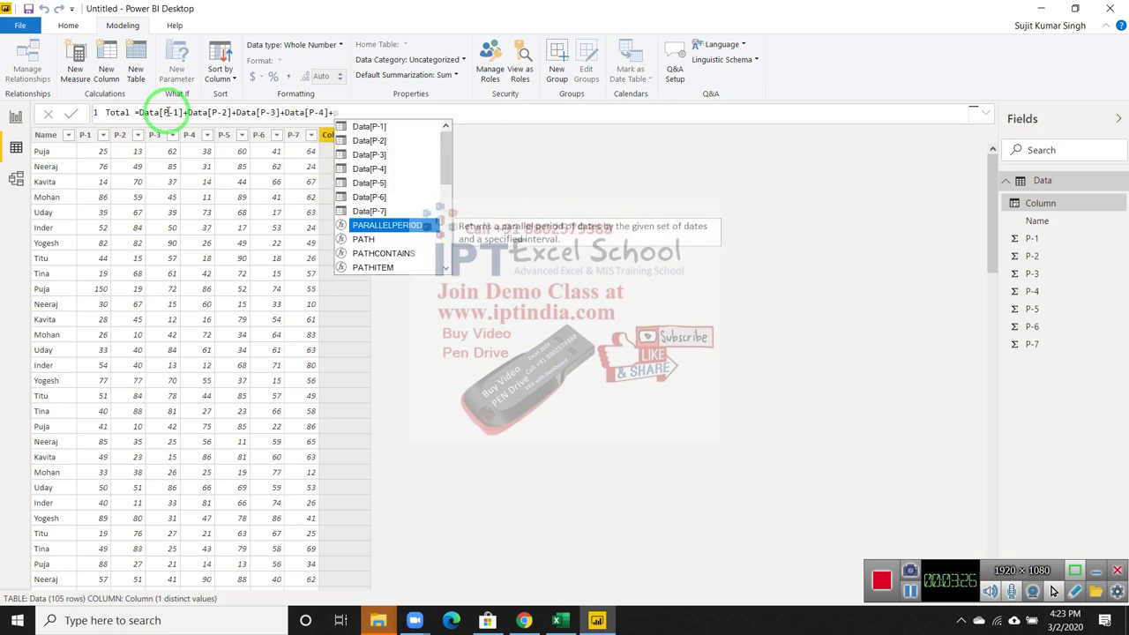
pyautogui.press('Up')
pyautogui.press('Up')
pyautogui.press('Up')
pyautogui.press('Tab')
pyautogui.write('+')
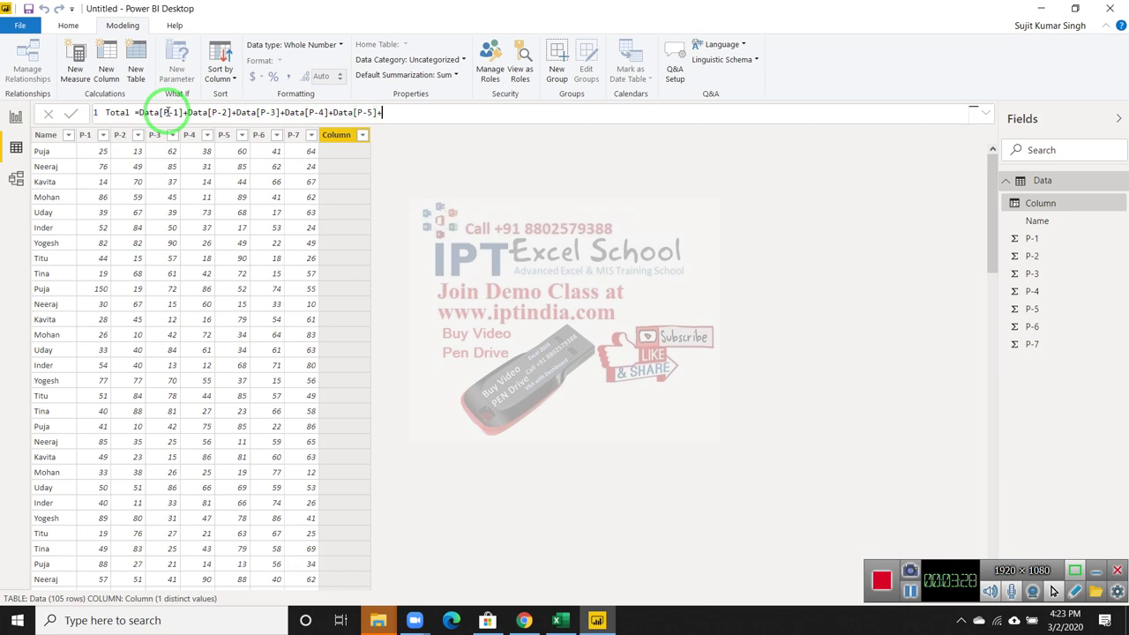
pyautogui.write('p')
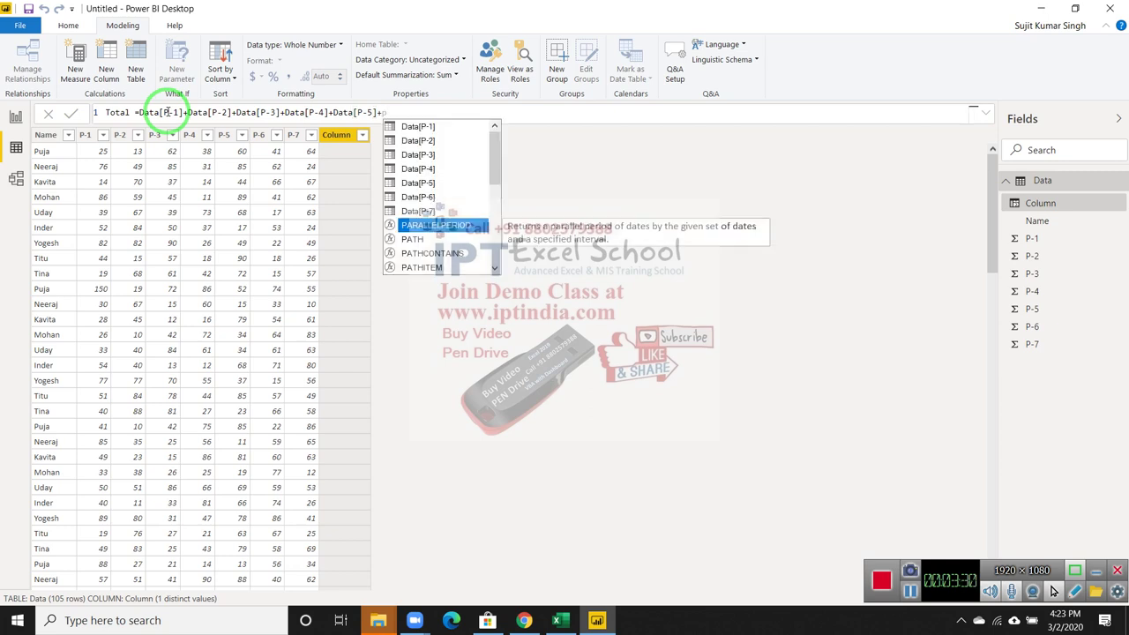
pyautogui.press('Up')
pyautogui.press('Up')
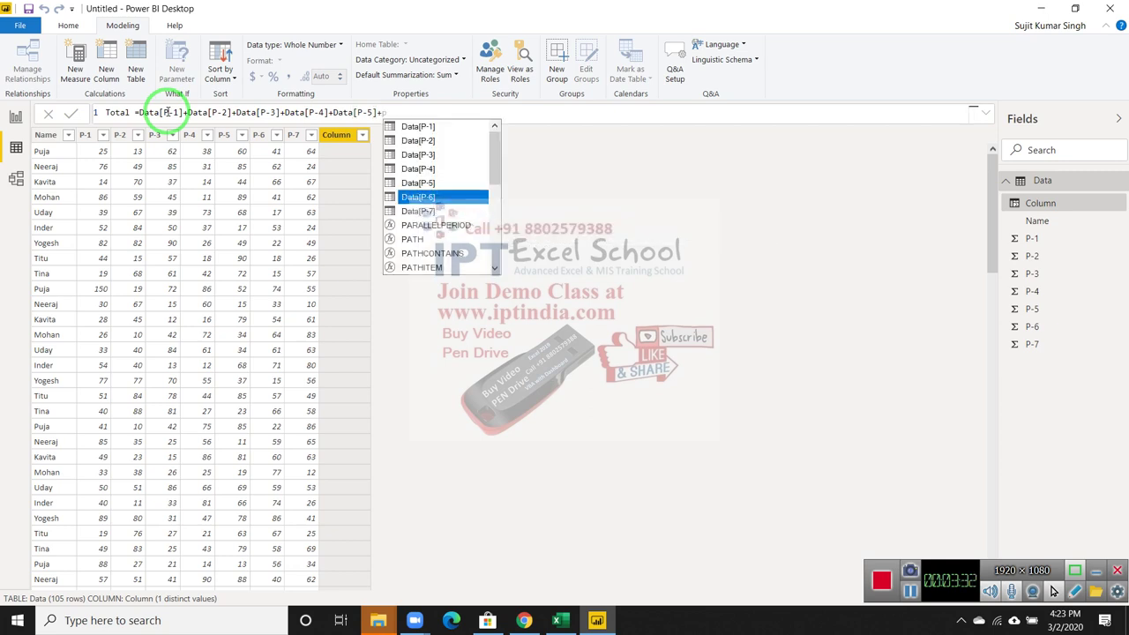
pyautogui.press('Tab')
pyautogui.write('+p')
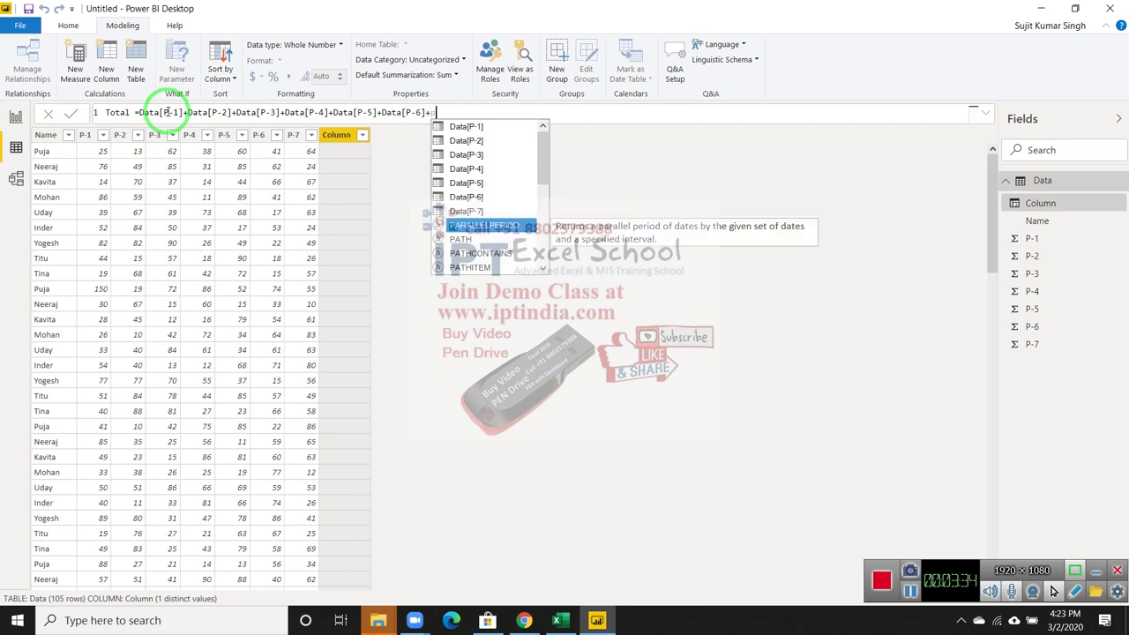
pyautogui.press('Up')
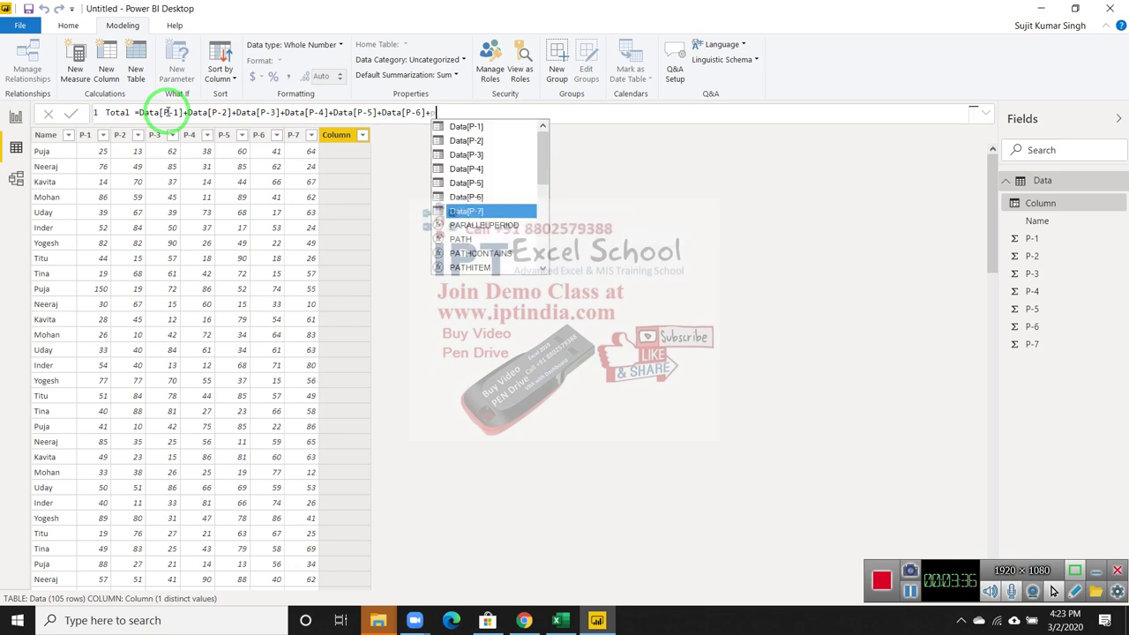
pyautogui.press('Tab')
pyautogui.press('Return')
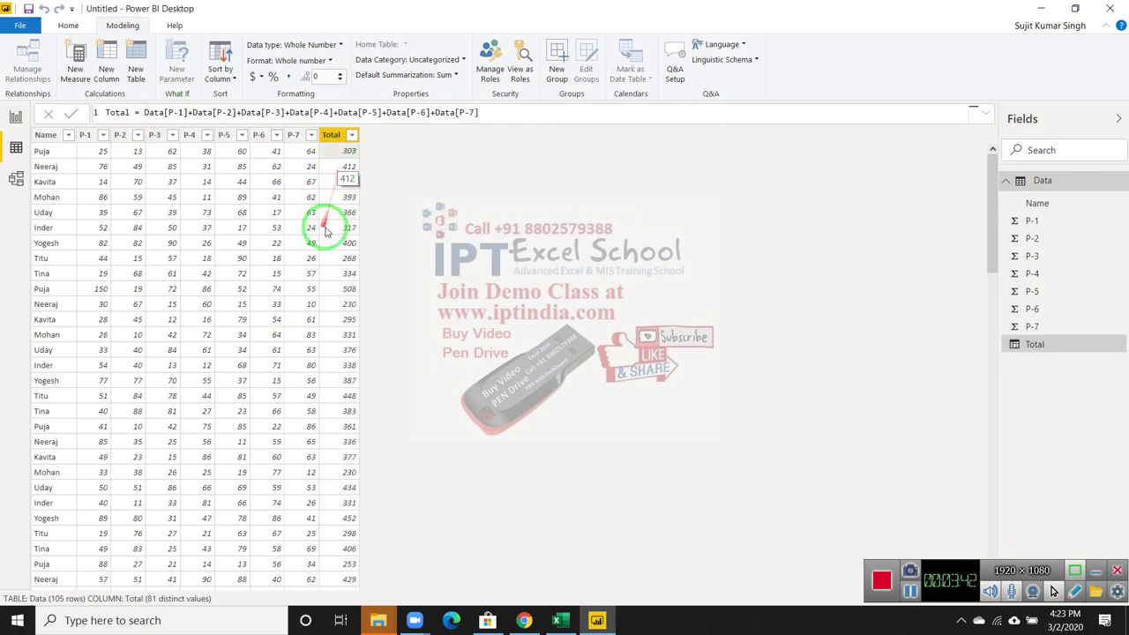
# - Switch to Report view and drop the Name field onto the canvas as a table
pyautogui.moveTo(212, 335); pyautogui.dragTo(17, 254)
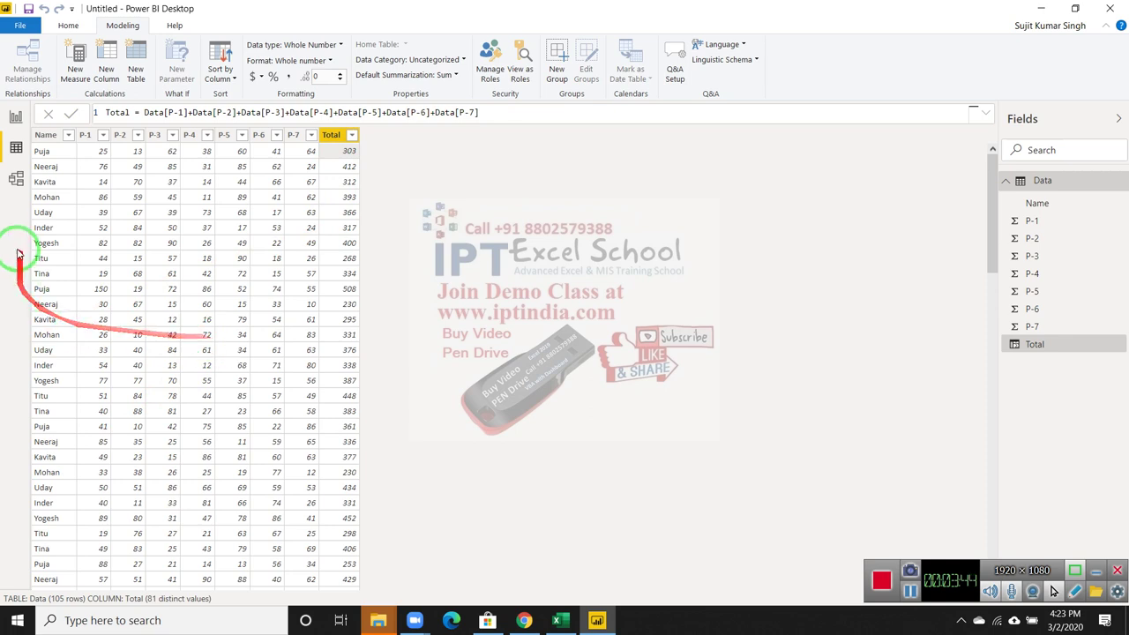
pyautogui.click(15, 117)
pyautogui.moveTo(15, 119); pyautogui.dragTo(465, 475)
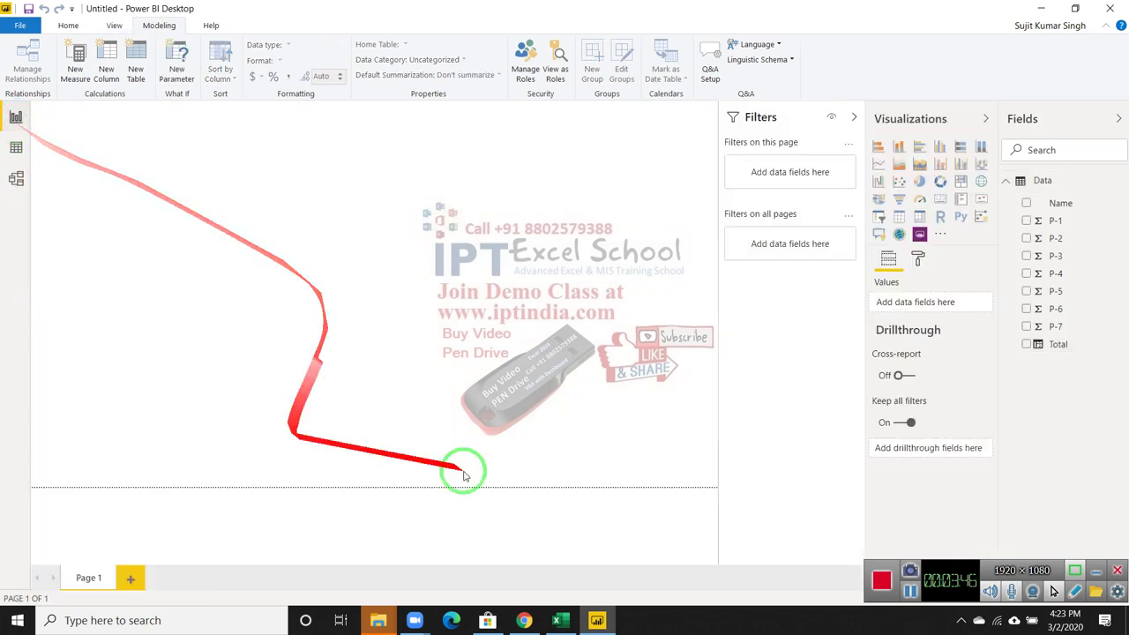
pyautogui.moveTo(1081, 207)
pyautogui.mouseDown()
pyautogui.moveTo(920, 212)
pyautogui.moveTo(101, 133)
pyautogui.mouseUp()
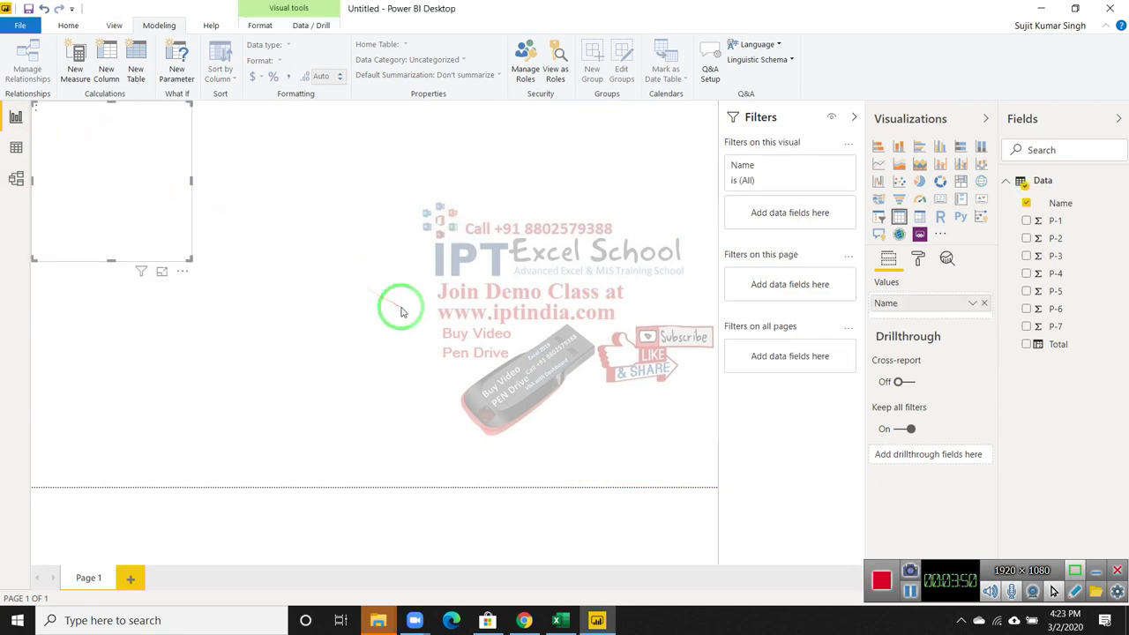
pyautogui.moveTo(401, 309); pyautogui.dragTo(953, 345)
pyautogui.moveTo(1039, 327)
pyautogui.mouseDown()
pyautogui.moveTo(1055, 252)
pyautogui.moveTo(882, 605)
pyautogui.mouseUp()
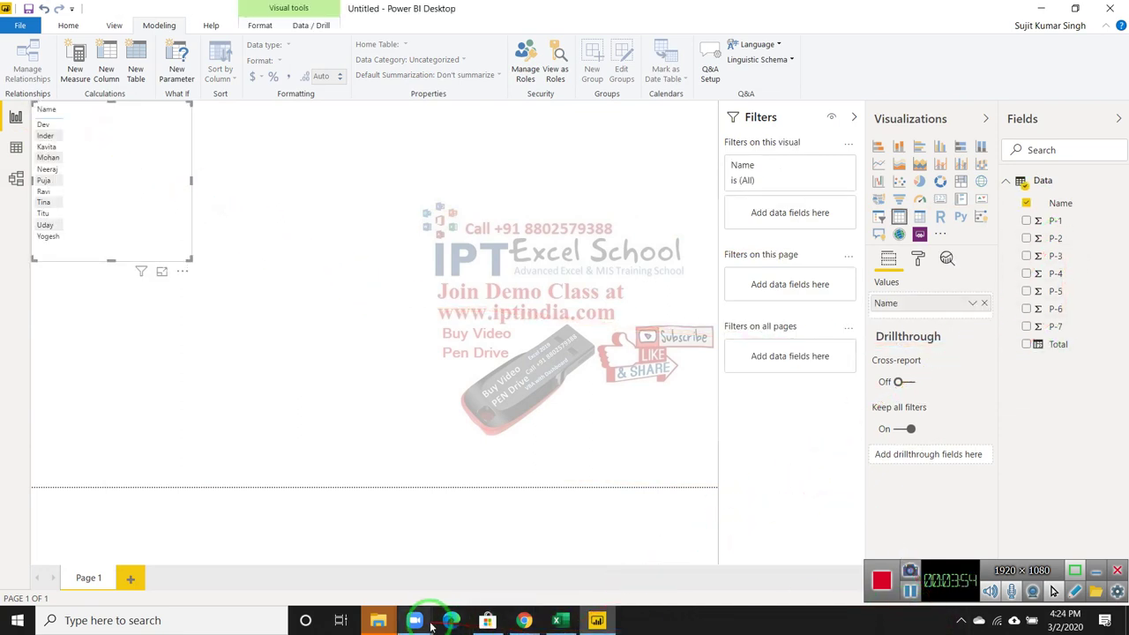
# - Add P-1 values to the Name table, totalling 5572, and make the table narrower
pyautogui.moveTo(416, 621)
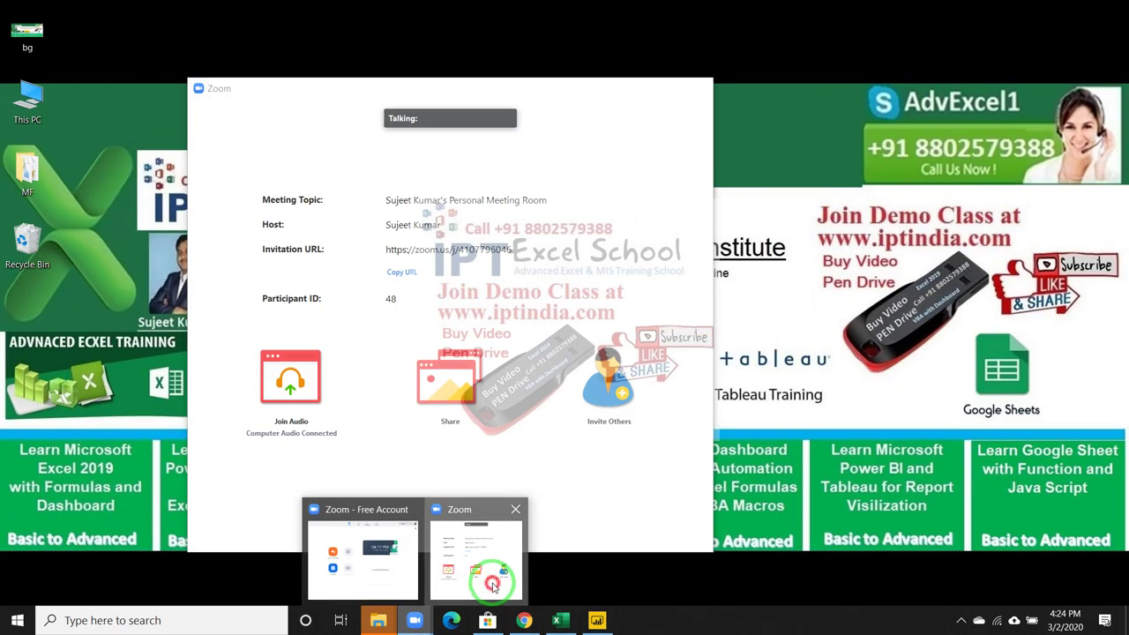
pyautogui.click(493, 585)
pyautogui.click(119, 406)
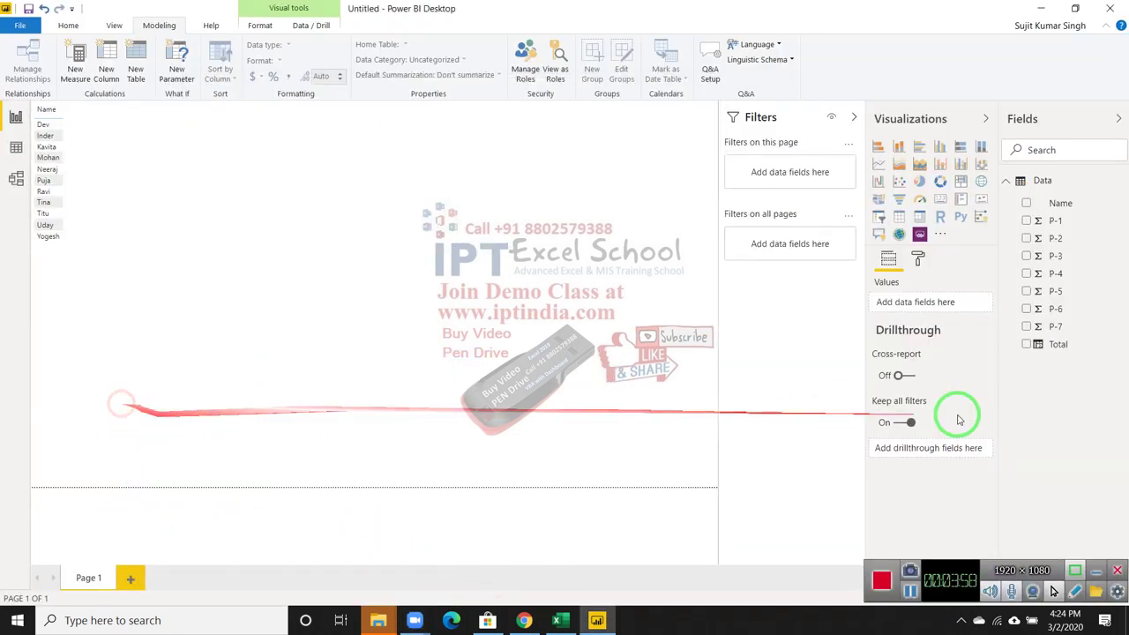
pyautogui.moveTo(959, 420)
pyautogui.mouseDown()
pyautogui.moveTo(115, 179)
pyautogui.moveTo(1125, 215)
pyautogui.mouseUp()
pyautogui.click(90, 159)
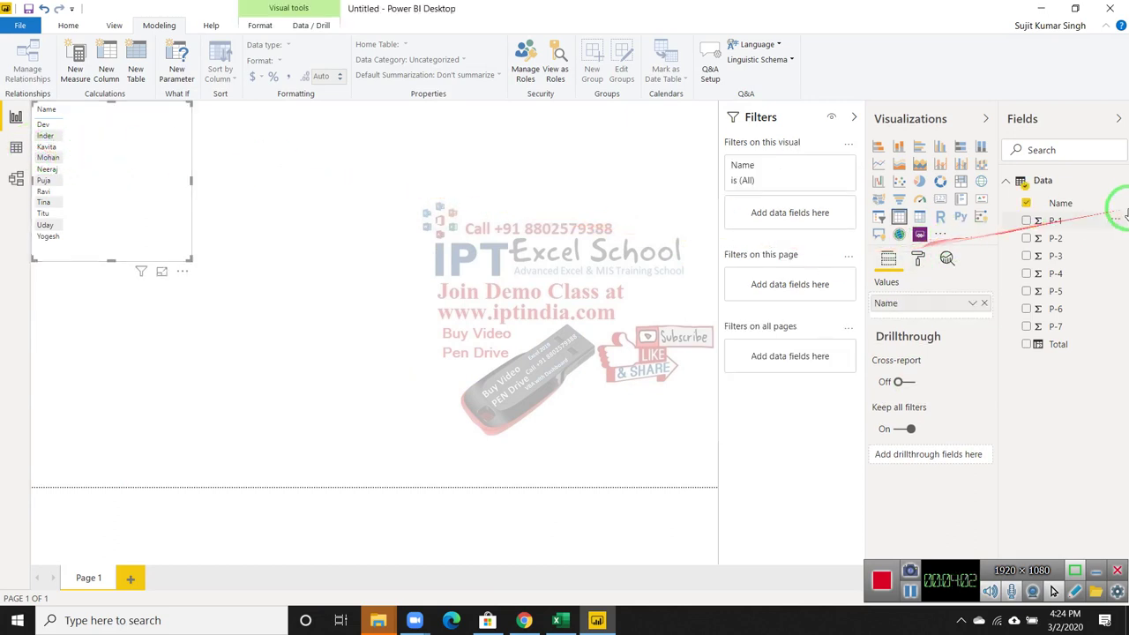
pyautogui.moveTo(1026, 216)
pyautogui.mouseDown()
pyautogui.moveTo(675, 214)
pyautogui.moveTo(143, 161)
pyautogui.moveTo(1078, 228)
pyautogui.moveTo(154, 128)
pyautogui.mouseUp()
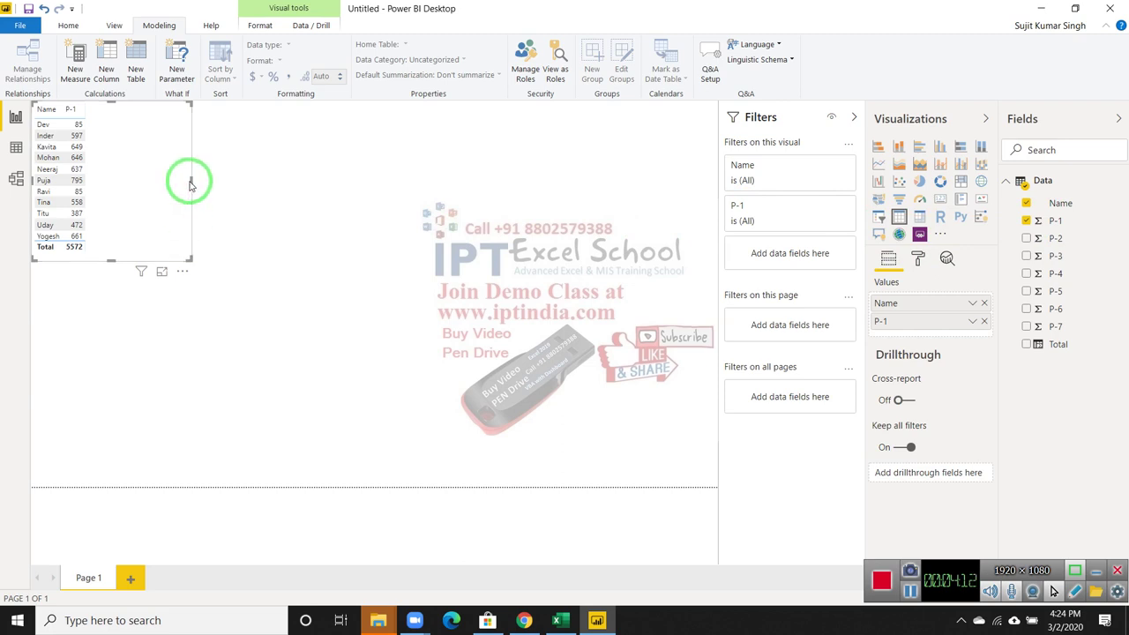
pyautogui.moveTo(190, 182); pyautogui.dragTo(105, 174)
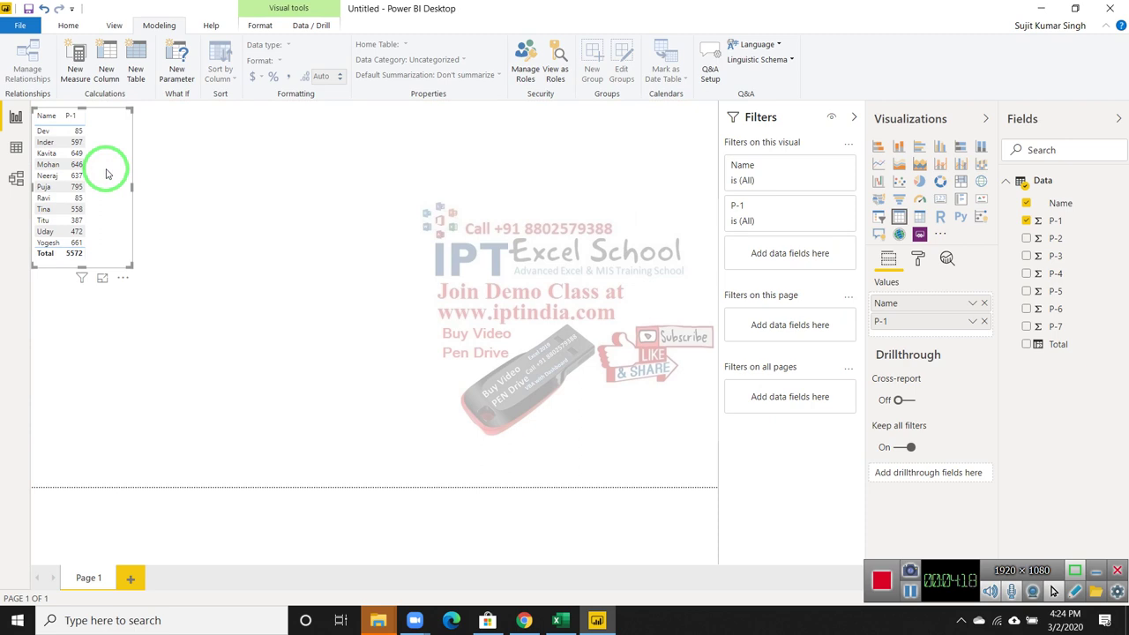
# - Delete the Name and P-1 table from the report page
pyautogui.press('Delete')
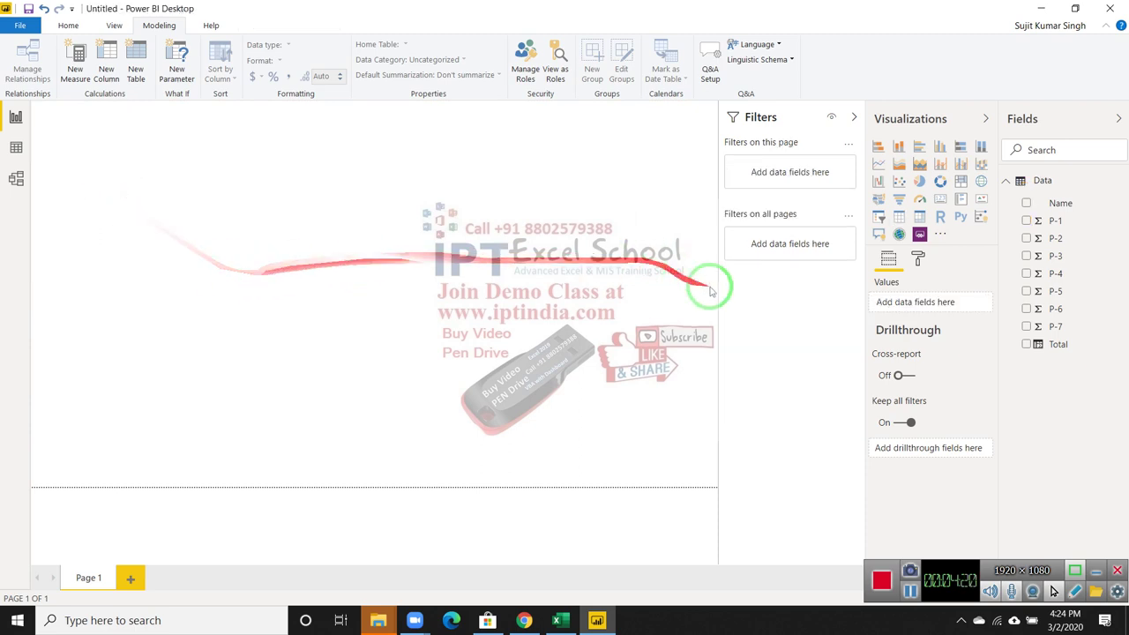
pyautogui.moveTo(1072, 344); pyautogui.dragTo(216, 155)
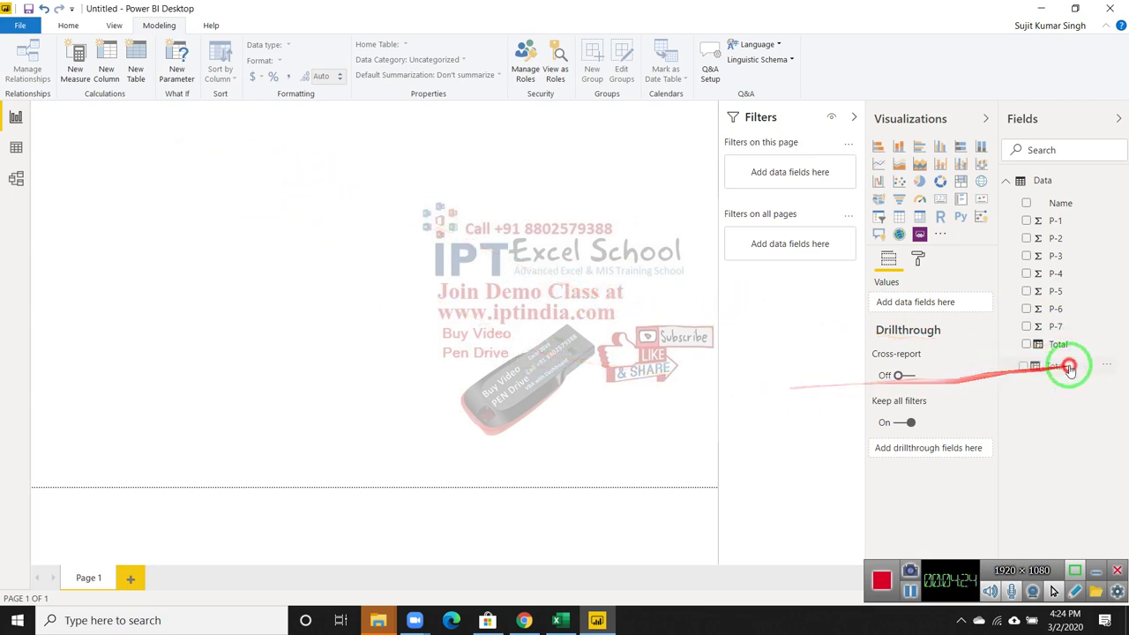
pyautogui.moveTo(217, 154); pyautogui.dragTo(1107, 369)
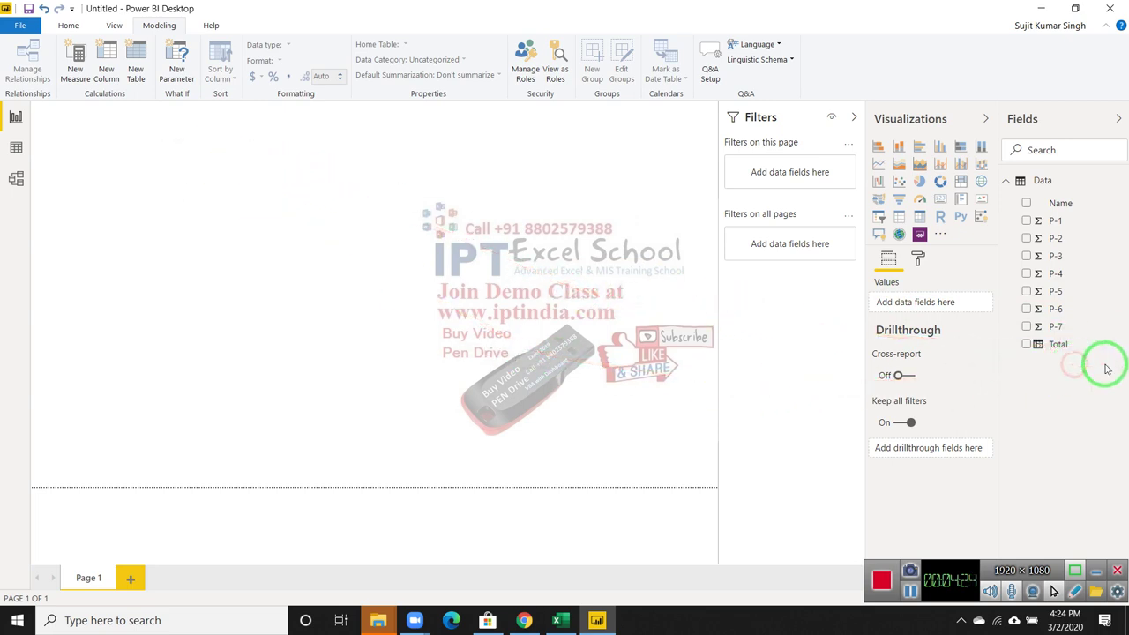
# - Add a gauge showing the Total field at 37K on a 0K–75K scale
pyautogui.click(922, 201)
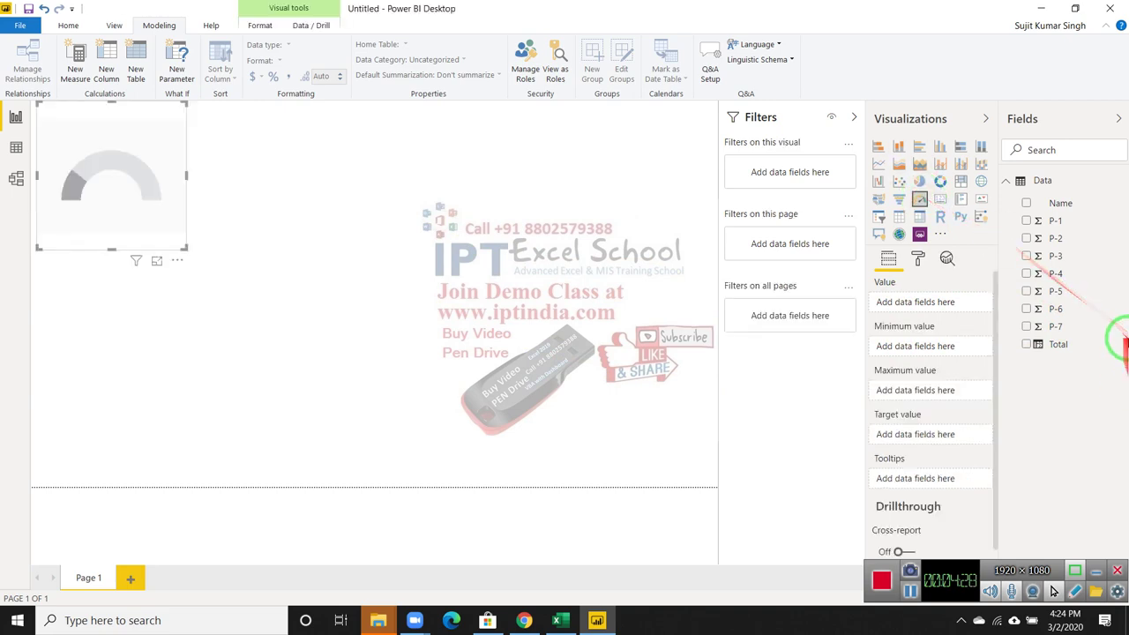
pyautogui.moveTo(1057, 345); pyautogui.dragTo(305, 161)
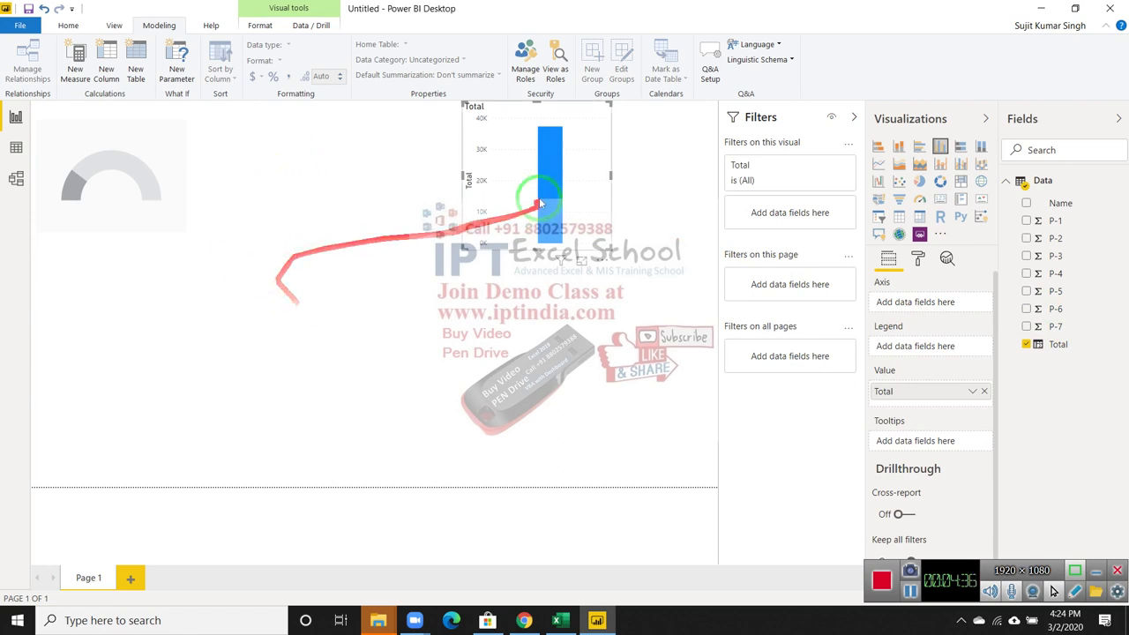
pyautogui.press('Delete')
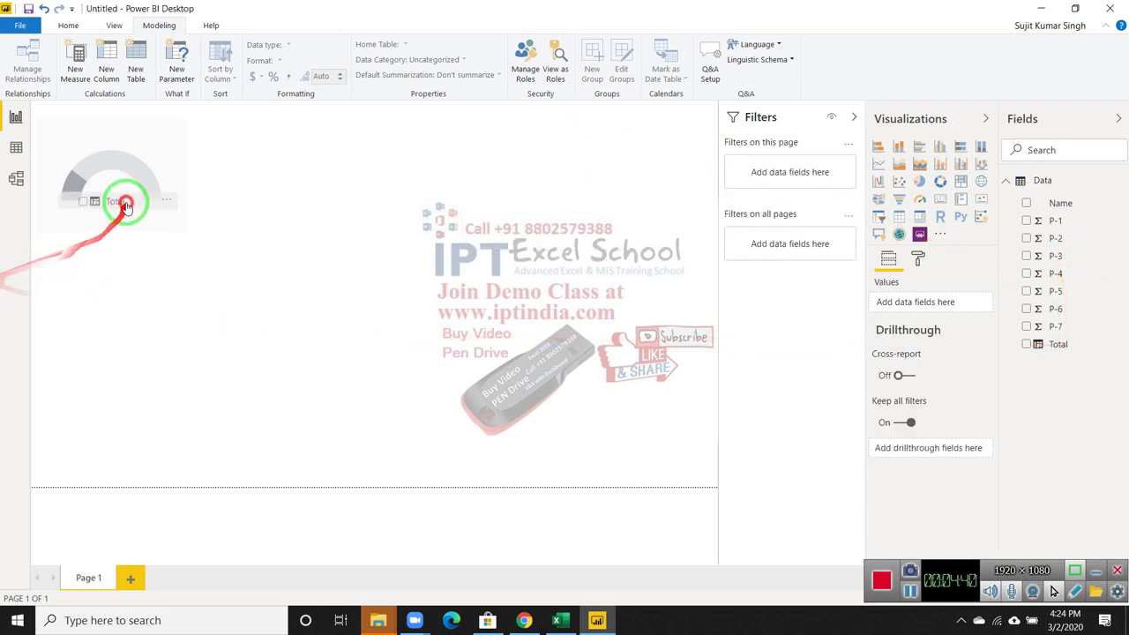
pyautogui.moveTo(1070, 351); pyautogui.dragTo(131, 201)
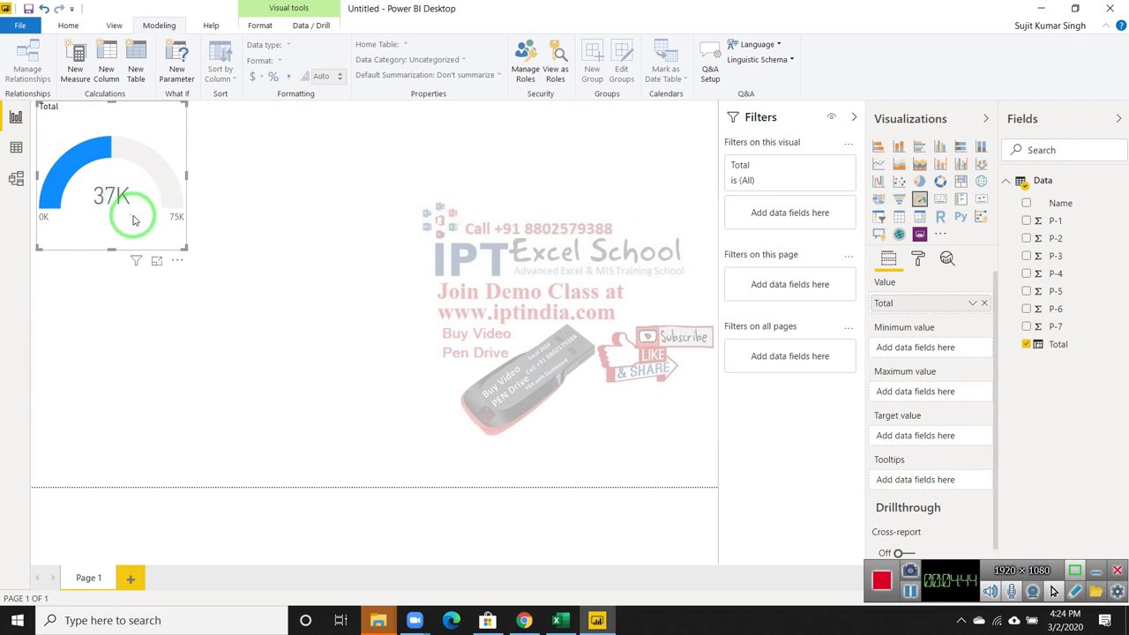
pyautogui.click(313, 219)
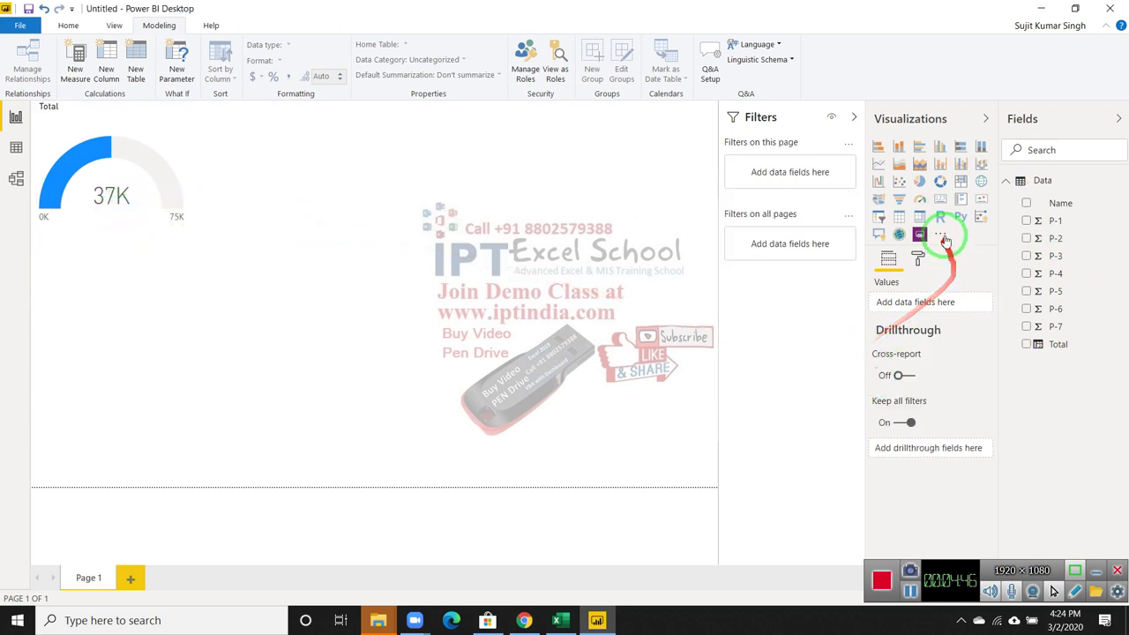
pyautogui.click(923, 202)
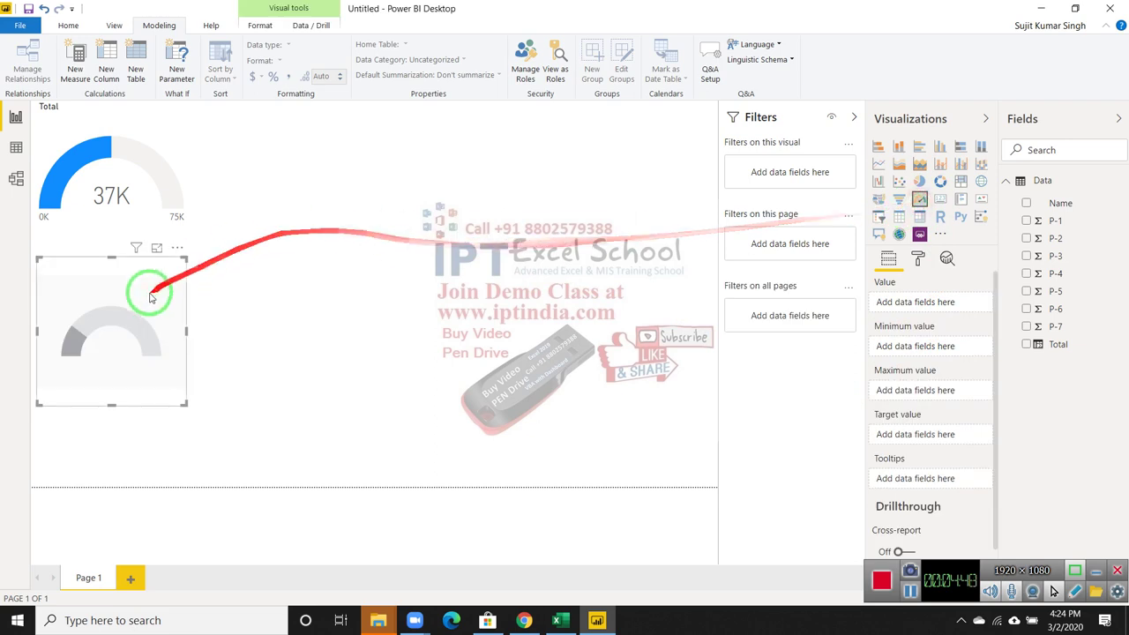
pyautogui.moveTo(151, 290); pyautogui.dragTo(318, 265)
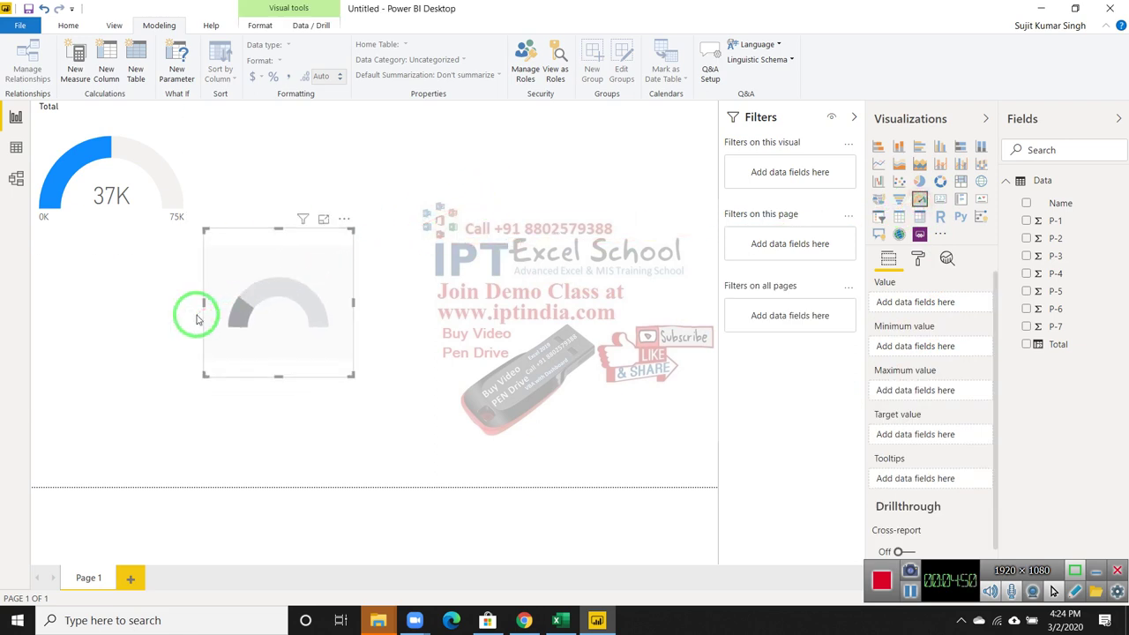
pyautogui.click(271, 256)
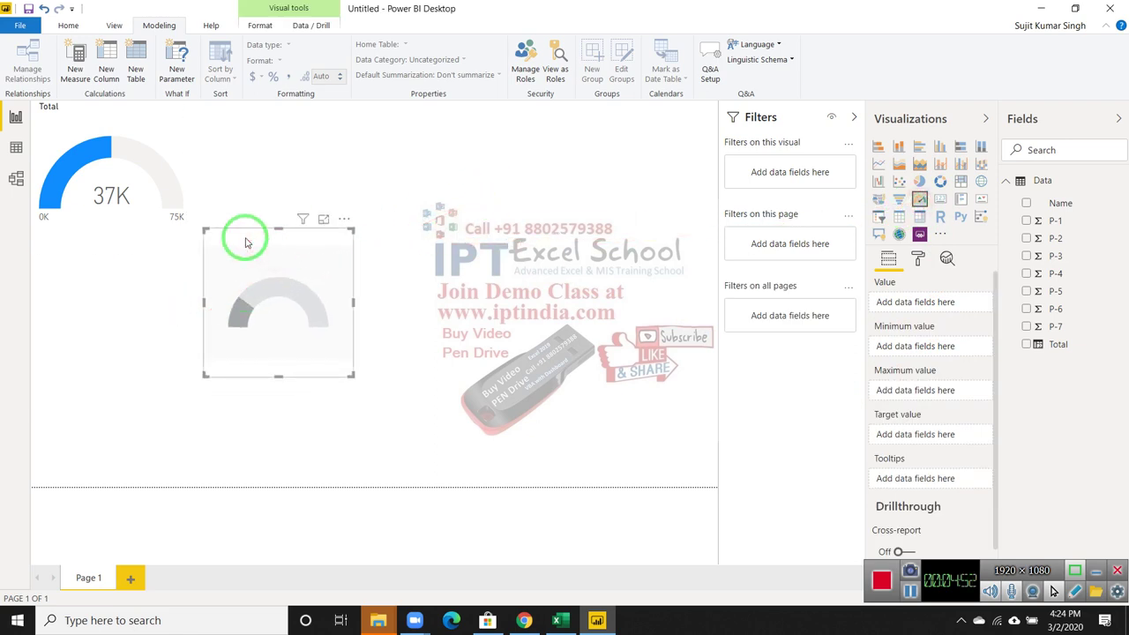
pyautogui.moveTo(246, 243); pyautogui.dragTo(252, 236)
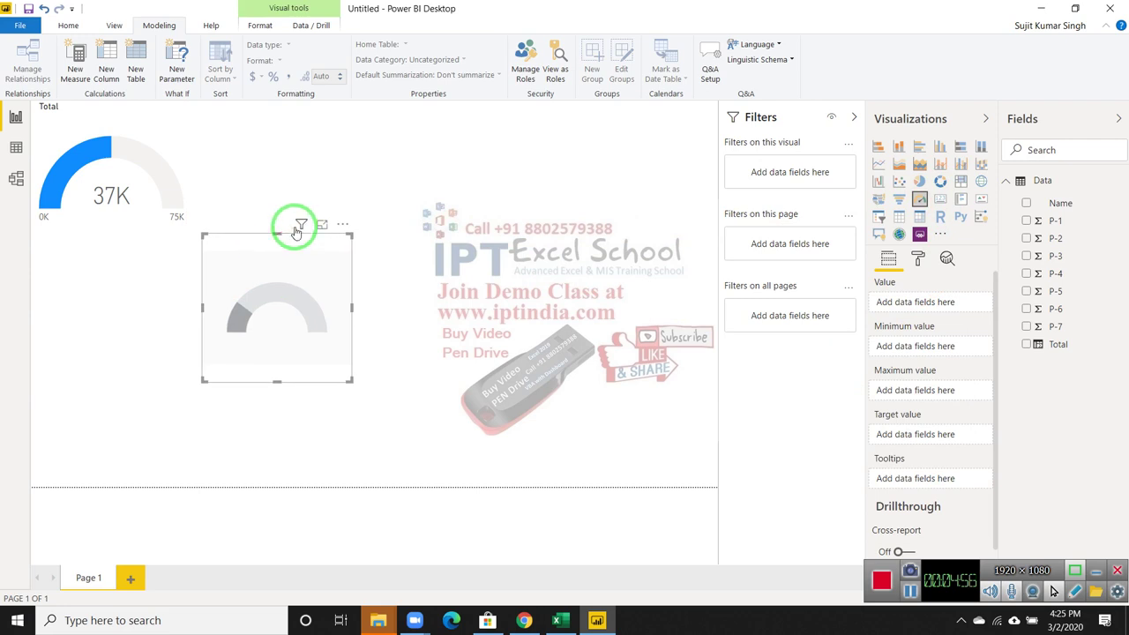
pyautogui.click(275, 218)
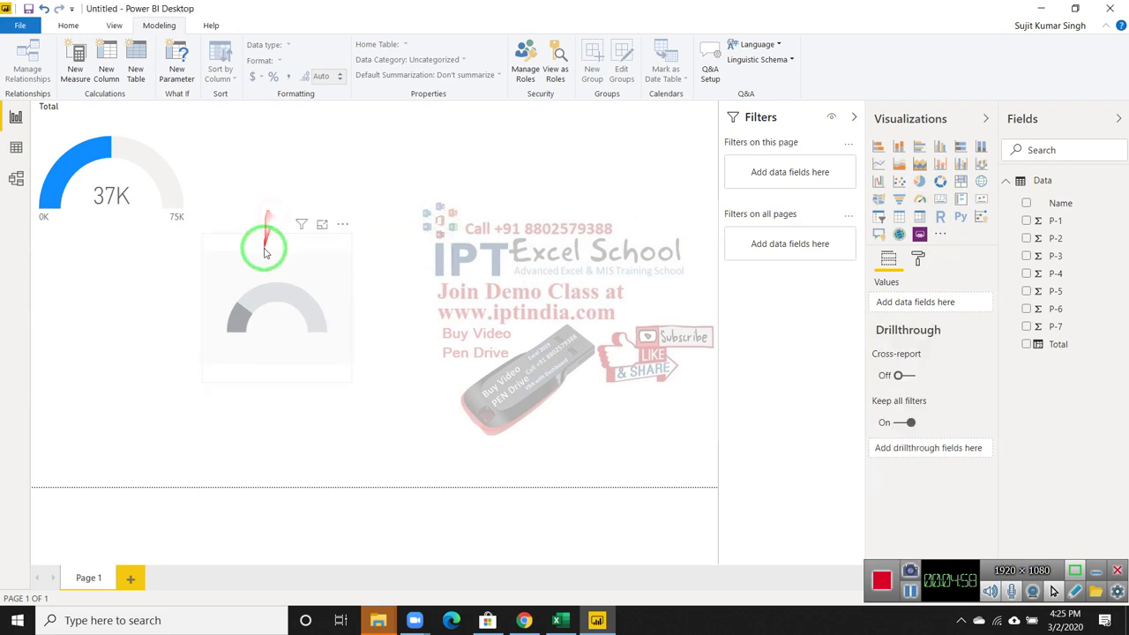
pyautogui.click(269, 249)
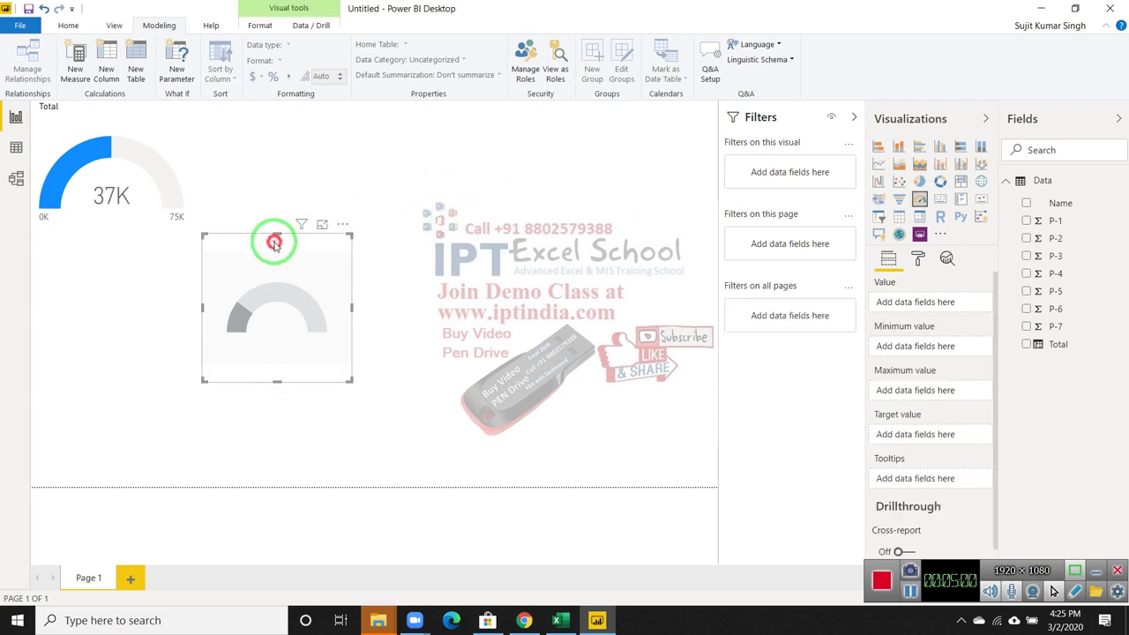
pyautogui.moveTo(270, 242); pyautogui.dragTo(568, 196)
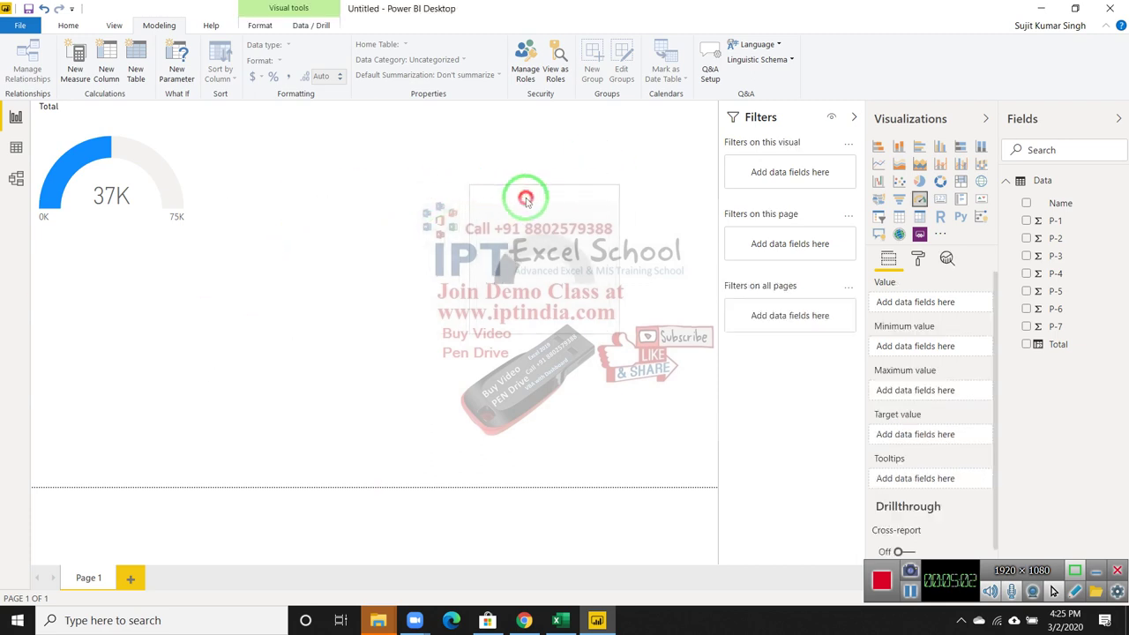
pyautogui.rightClick(914, 591)
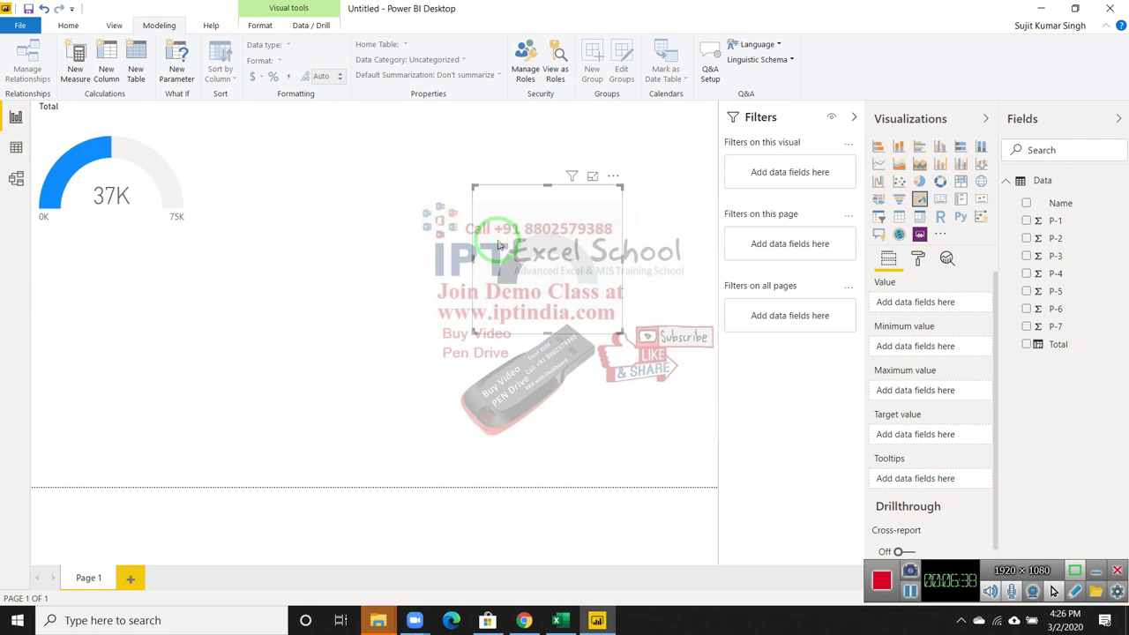
# - Move the blank gauge to the top right and set it to Average of Total, reading 355.84
pyautogui.click(497, 243)
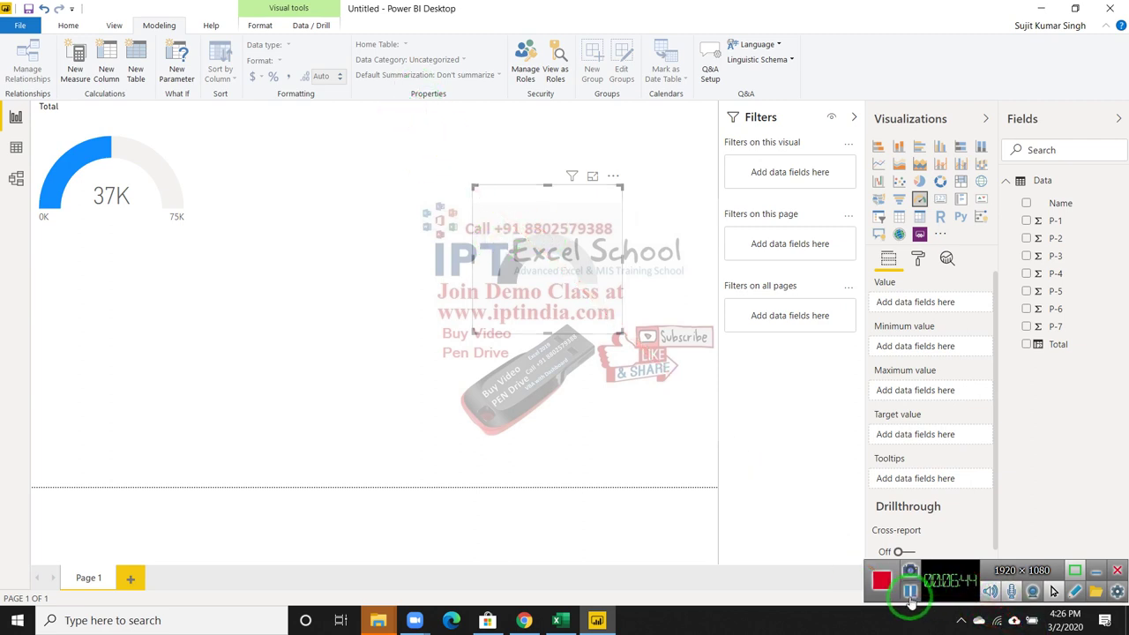
pyautogui.moveTo(508, 211)
pyautogui.mouseDown()
pyautogui.moveTo(568, 132)
pyautogui.moveTo(590, 131)
pyautogui.mouseUp()
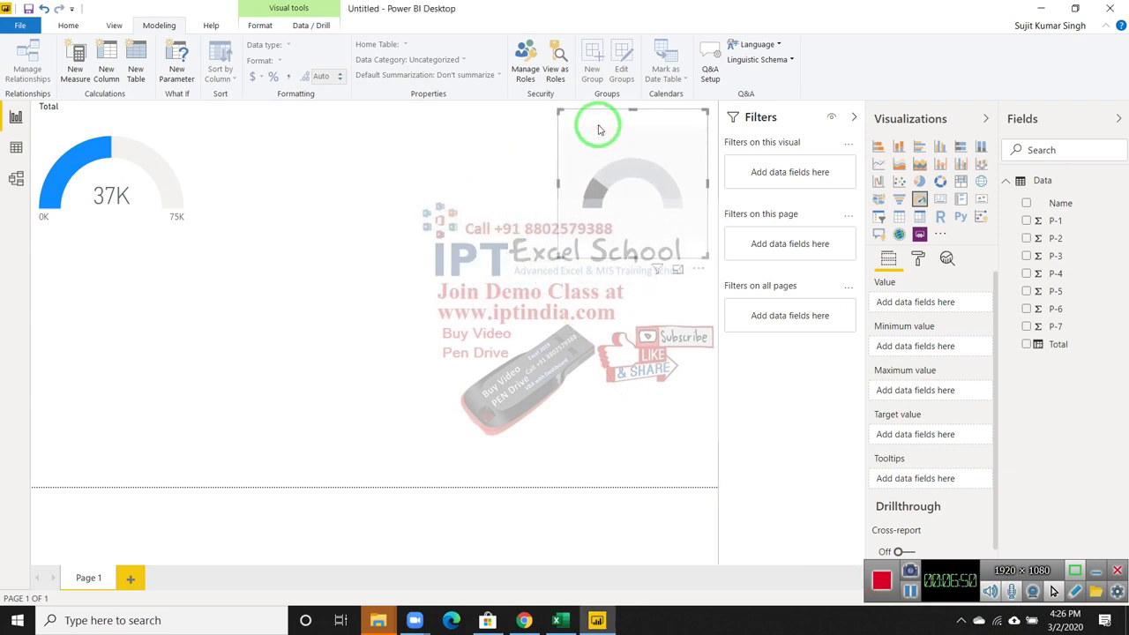
pyautogui.moveTo(1059, 344); pyautogui.dragTo(664, 204)
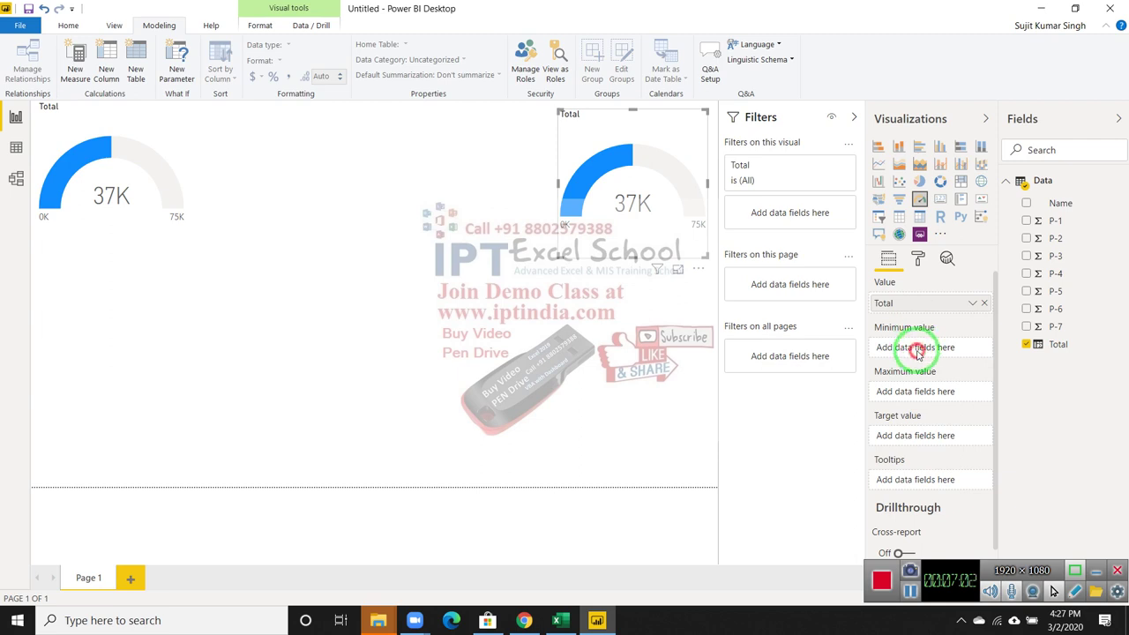
pyautogui.click(974, 305)
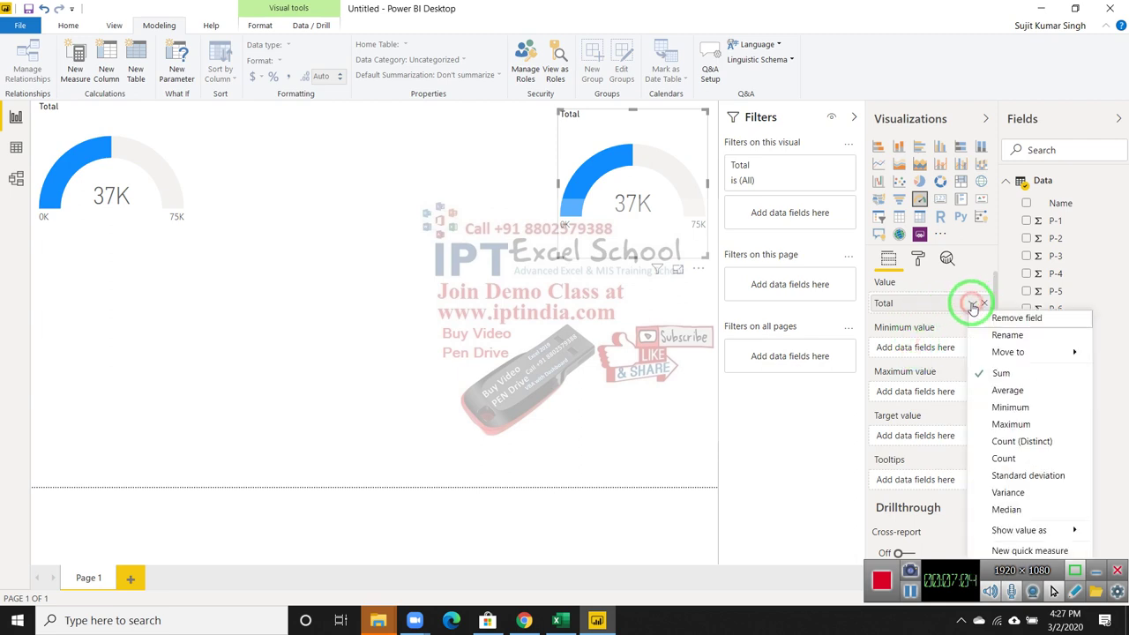
pyautogui.click(999, 386)
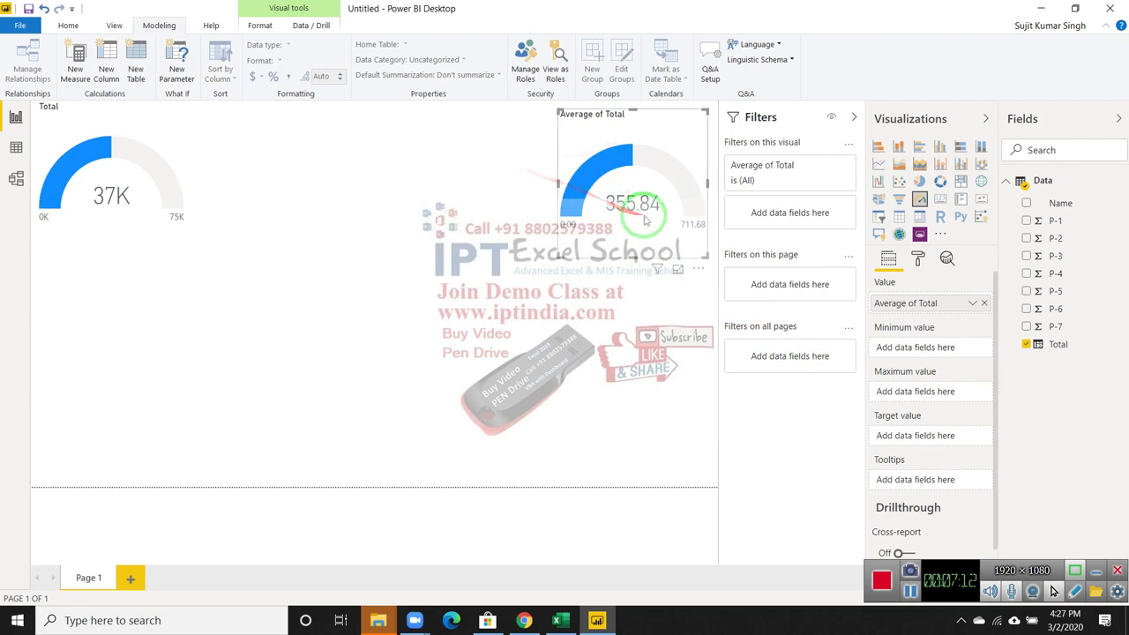
pyautogui.moveTo(565, 227); pyautogui.dragTo(661, 149)
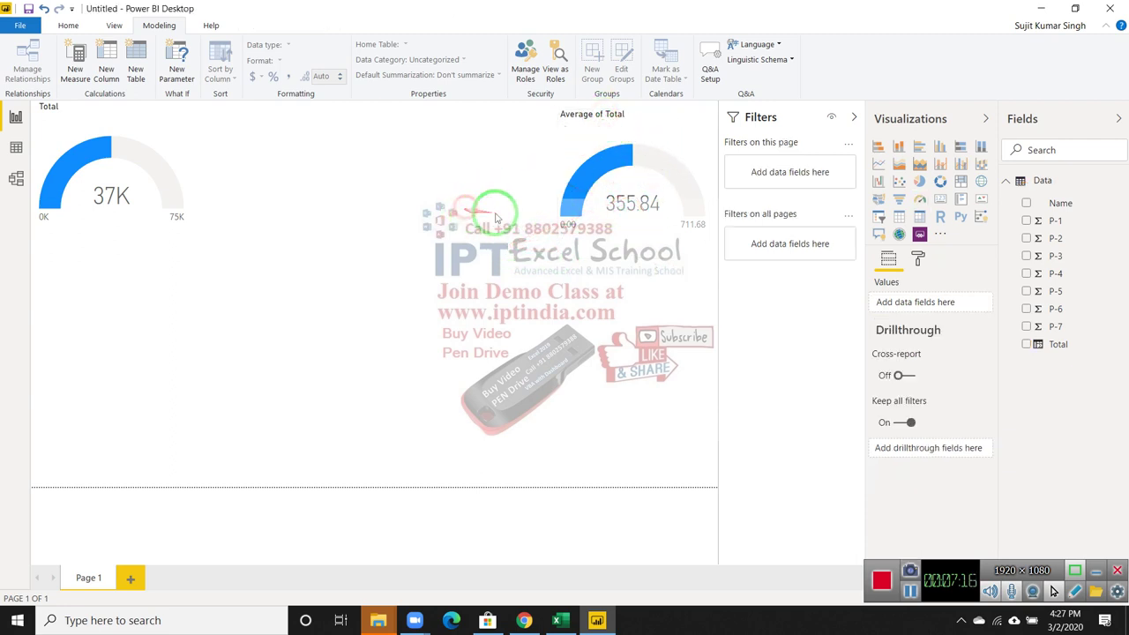
# - Deselect the gauge and drag the P-1 field within the Fields pane, creating a P-4 Hierarchy
pyautogui.click(477, 208)
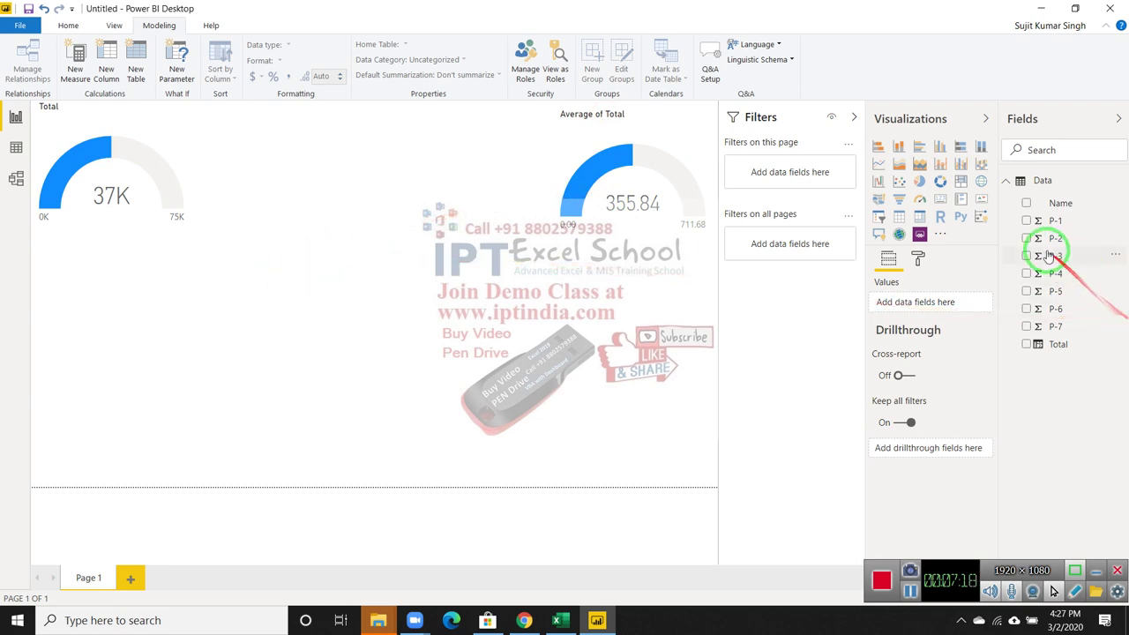
pyautogui.moveTo(1044, 227); pyautogui.dragTo(677, 458)
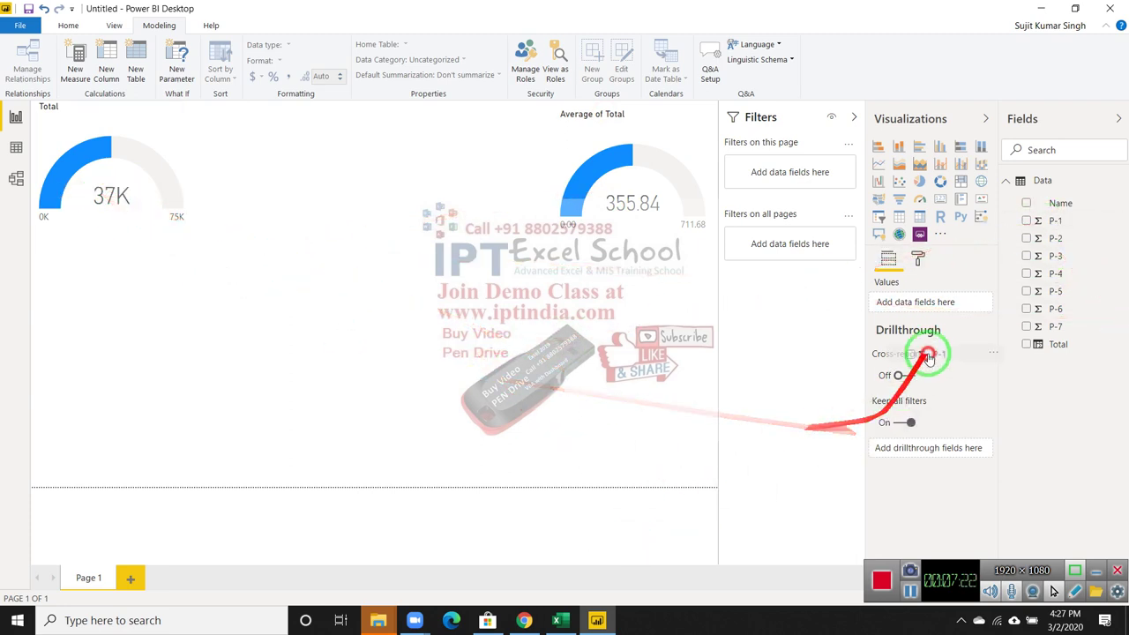
pyautogui.moveTo(678, 459); pyautogui.dragTo(1076, 273)
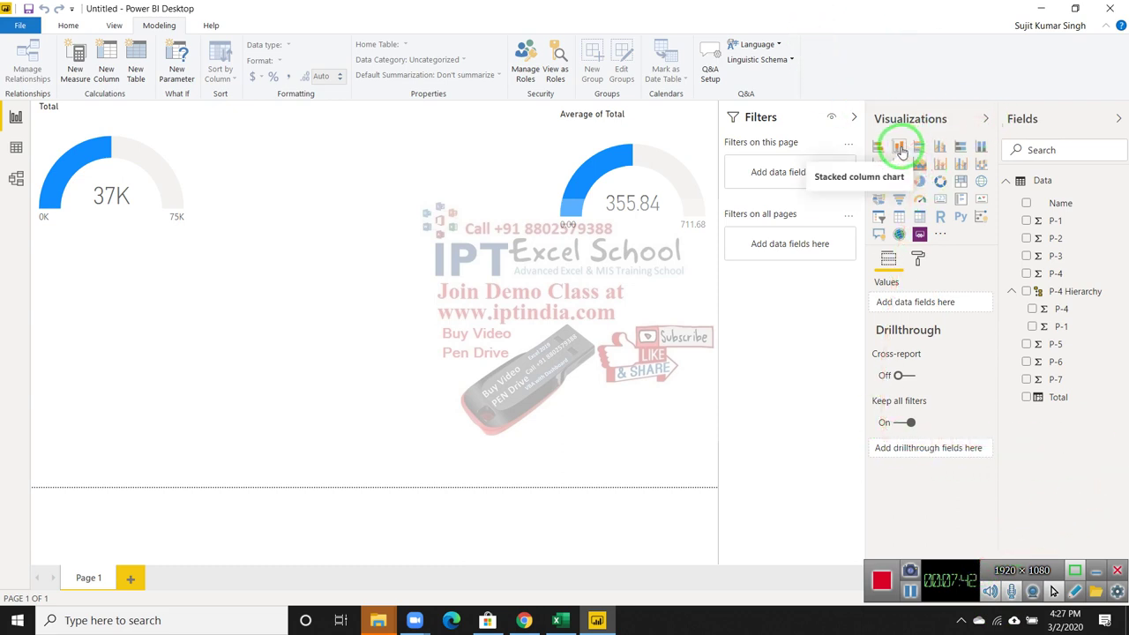
# - Insert three clustered column charts with Name on the axis and P-1, P-2, P-3 as values
pyautogui.click(941, 148)
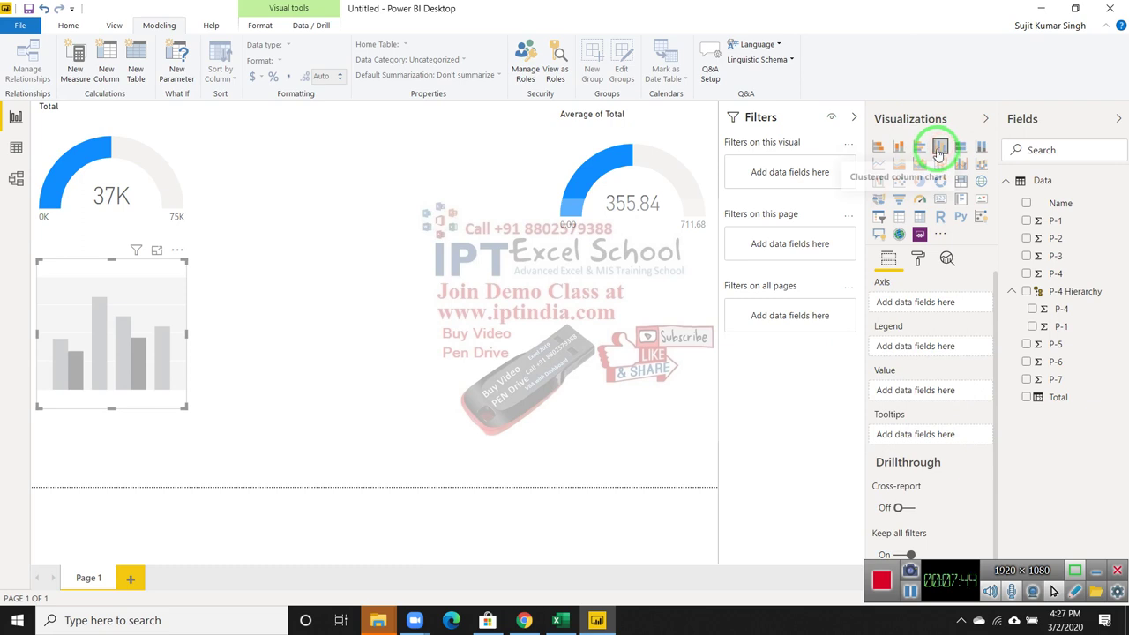
pyautogui.click(1026, 203)
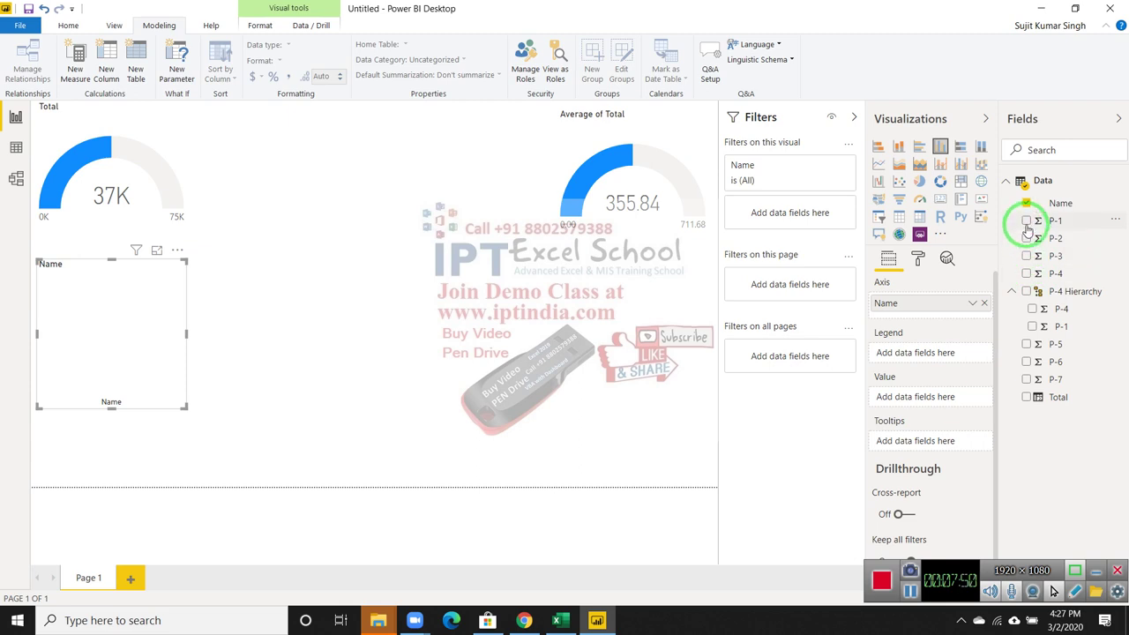
pyautogui.click(1026, 220)
pyautogui.click(374, 291)
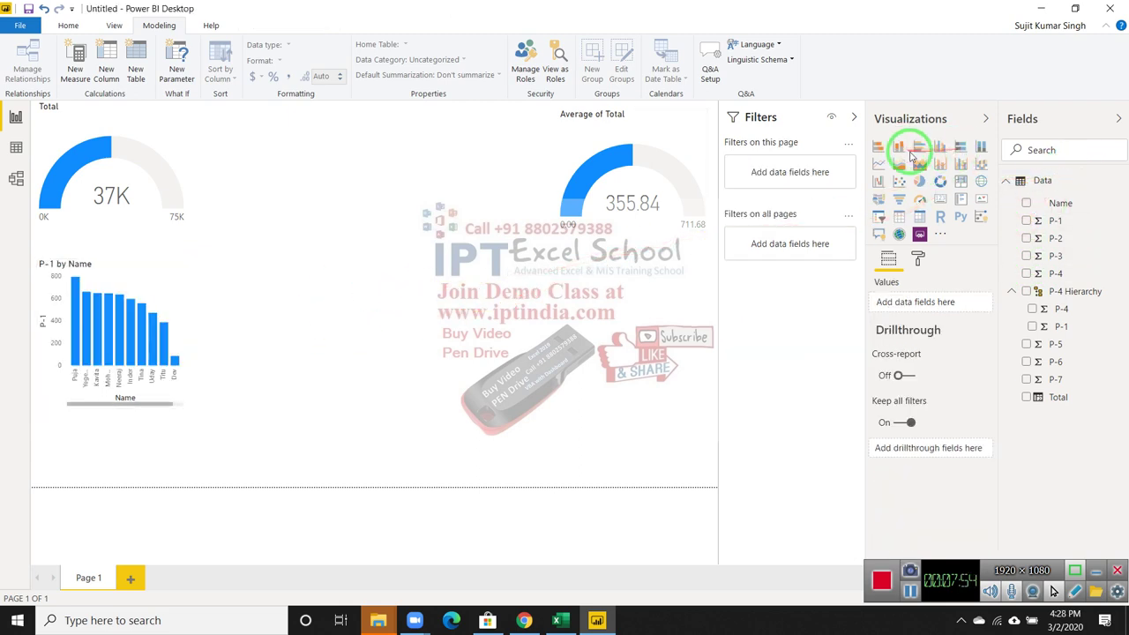
pyautogui.click(940, 147)
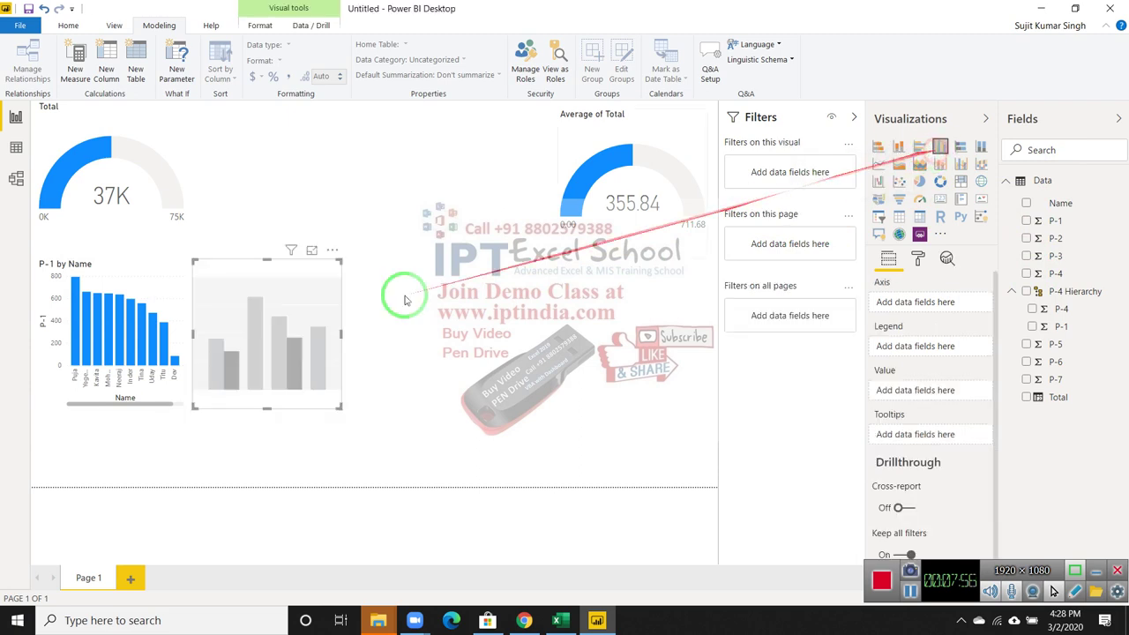
pyautogui.click(1026, 204)
pyautogui.click(1026, 238)
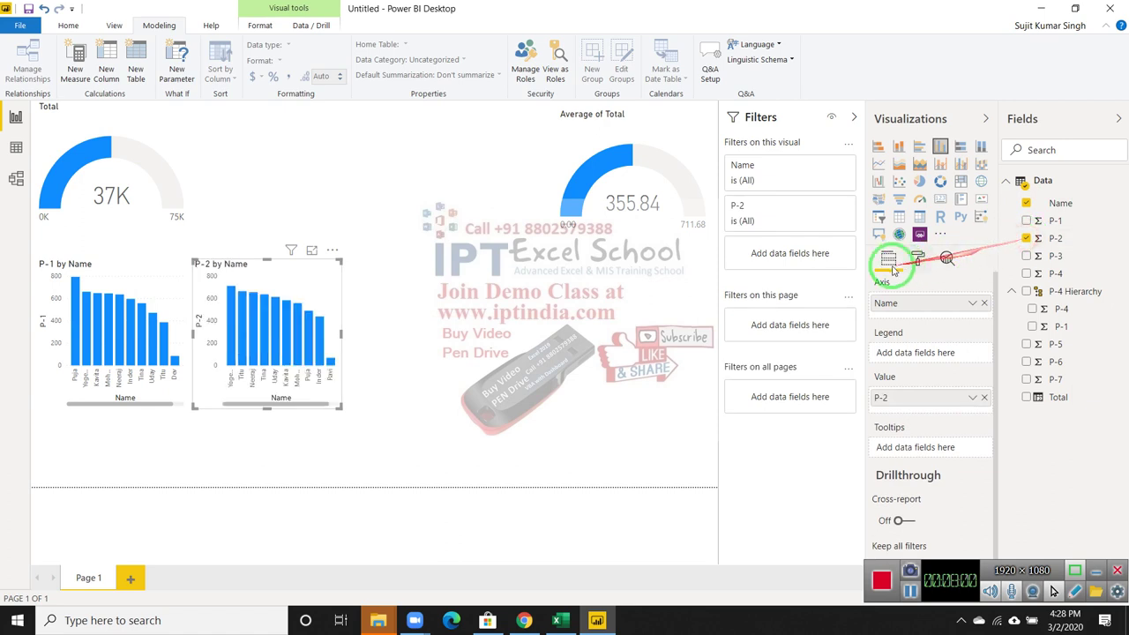
pyautogui.click(437, 358)
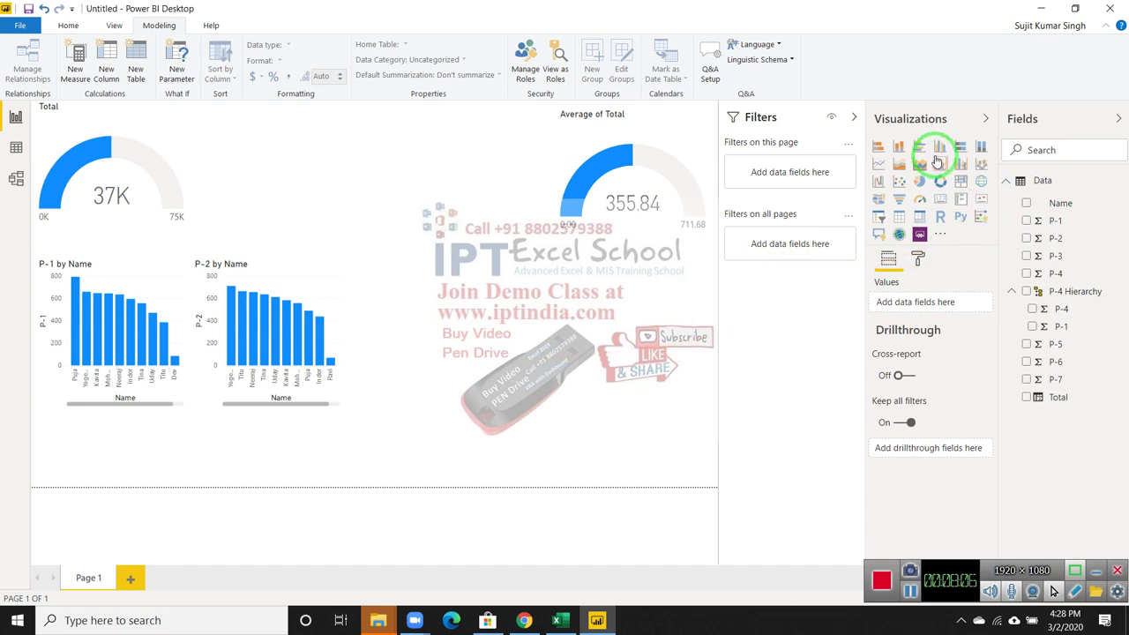
pyautogui.click(933, 152)
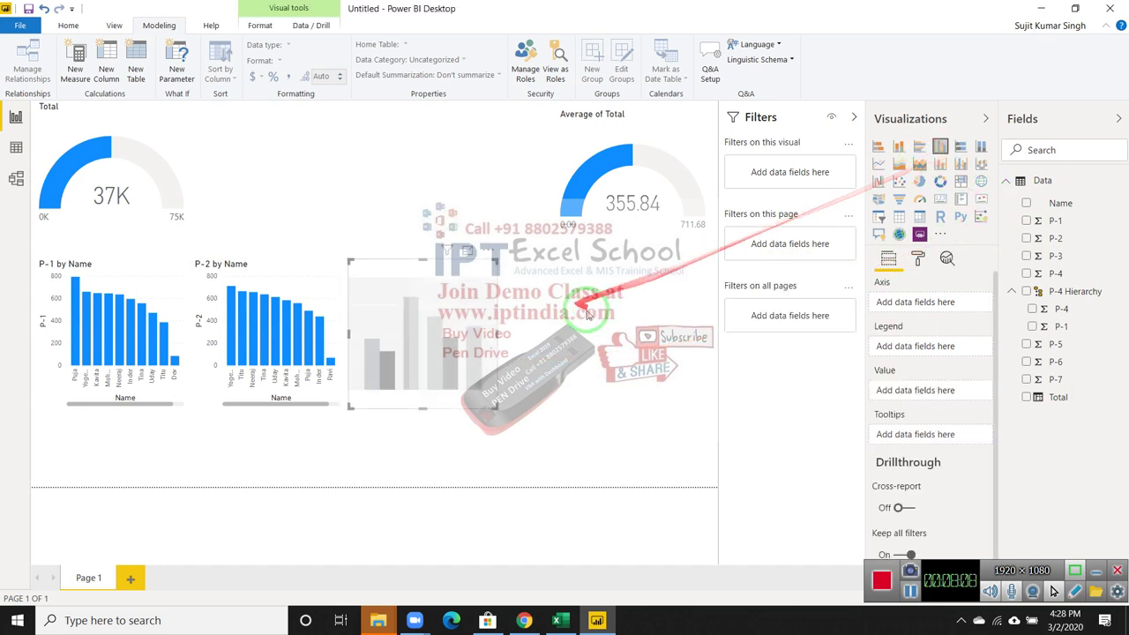
pyautogui.click(1027, 205)
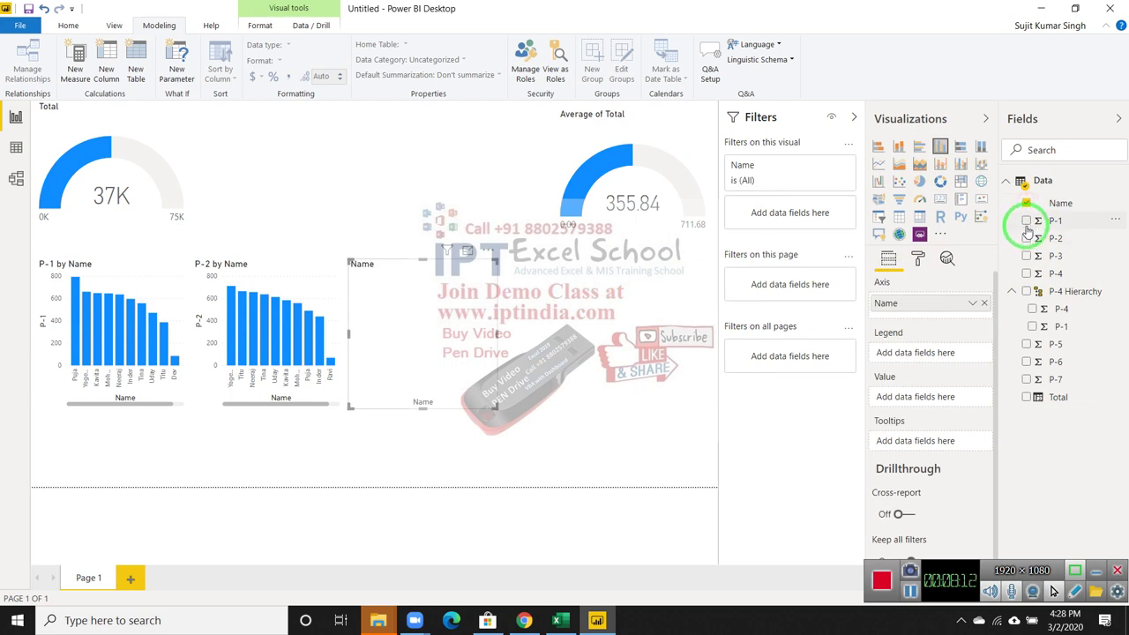
pyautogui.click(1027, 256)
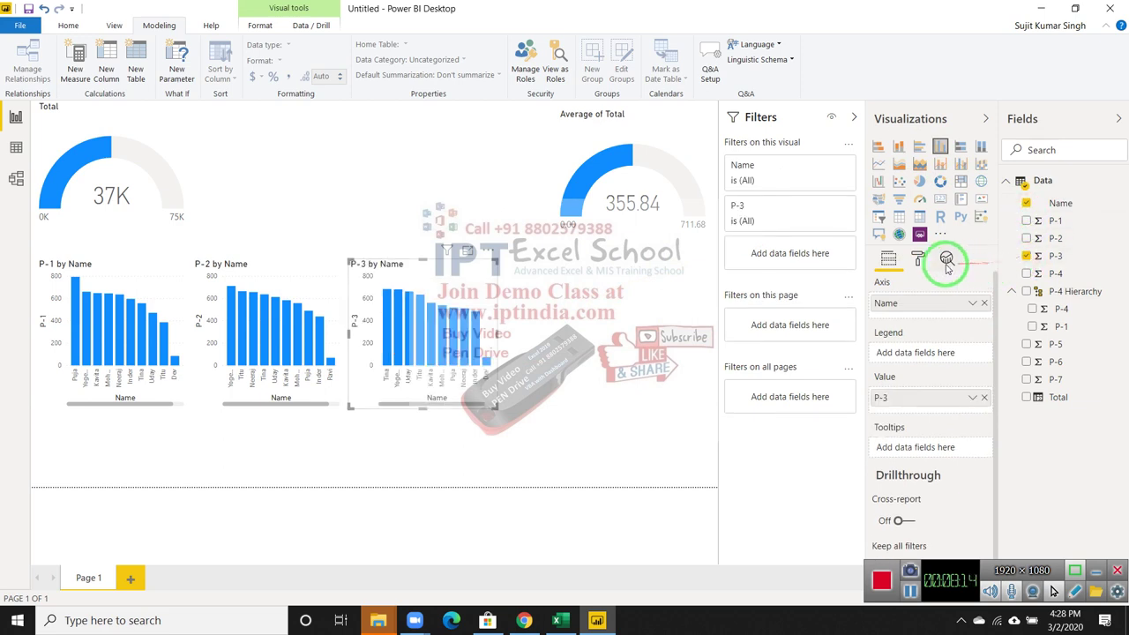
pyautogui.click(582, 344)
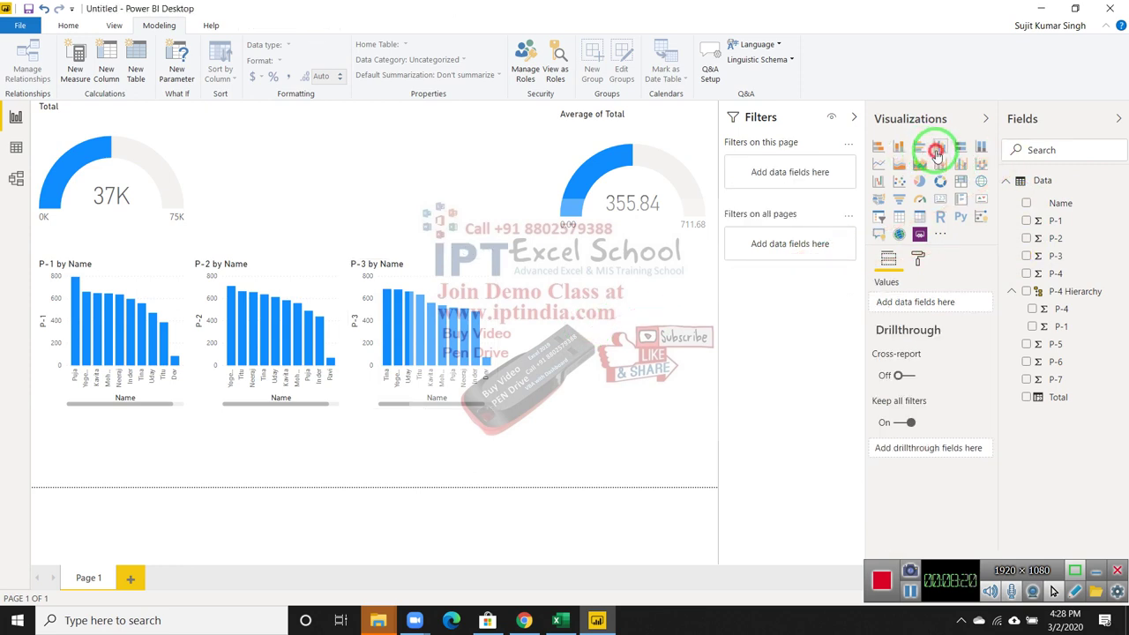
# - Add a fourth column chart plotting P-4 by Name, placed beside the P-3 chart
pyautogui.click(938, 149)
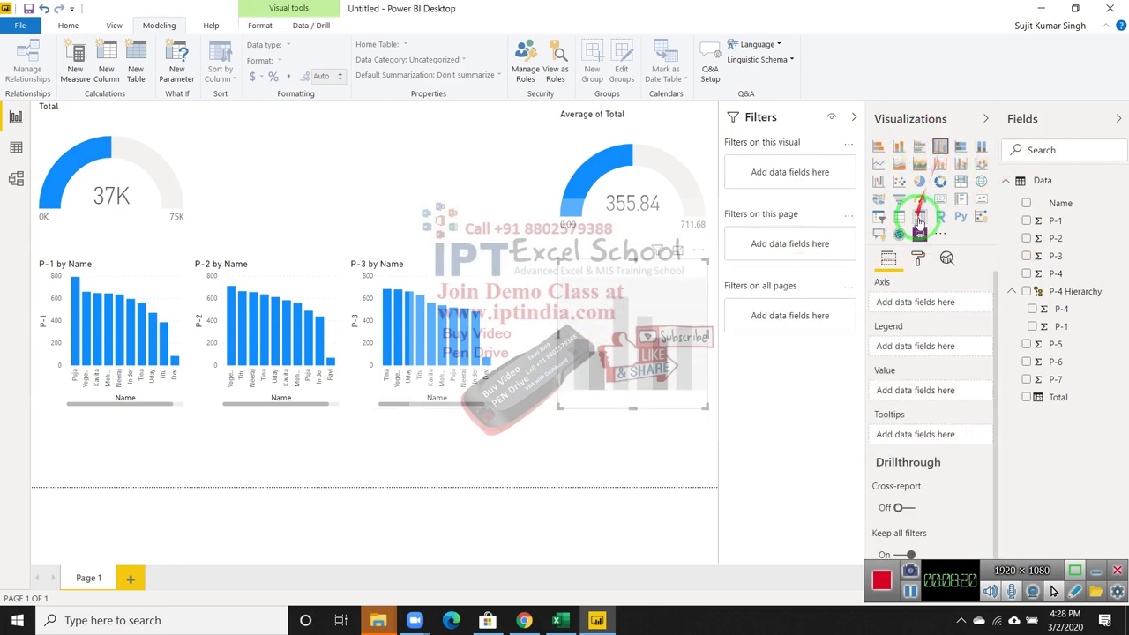
pyautogui.click(1026, 203)
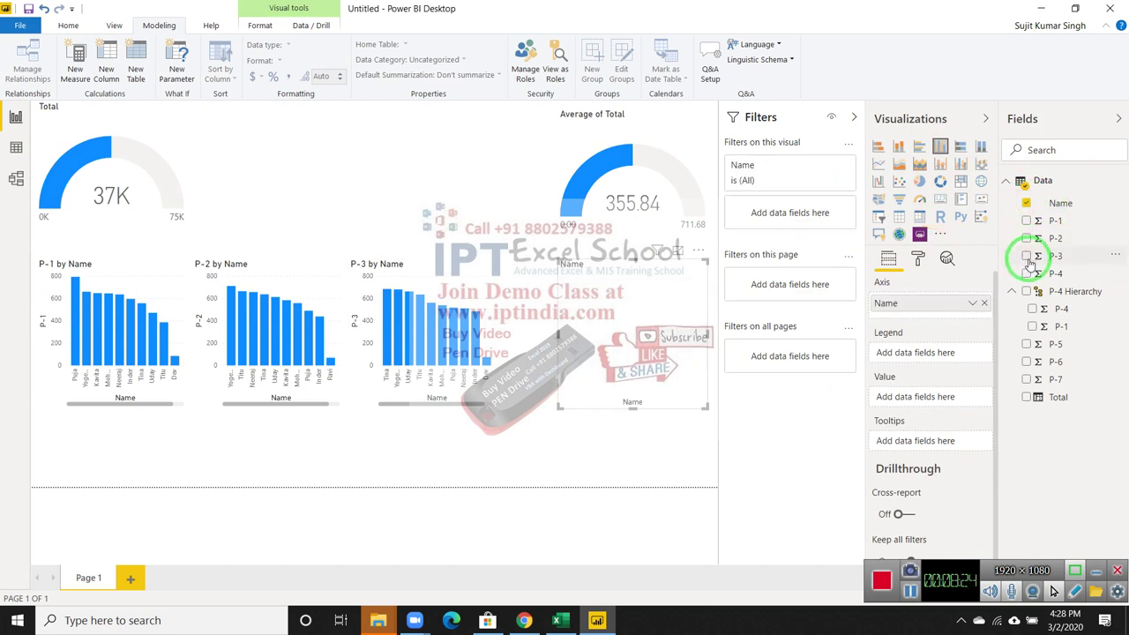
pyautogui.moveTo(1034, 275); pyautogui.dragTo(1012, 279)
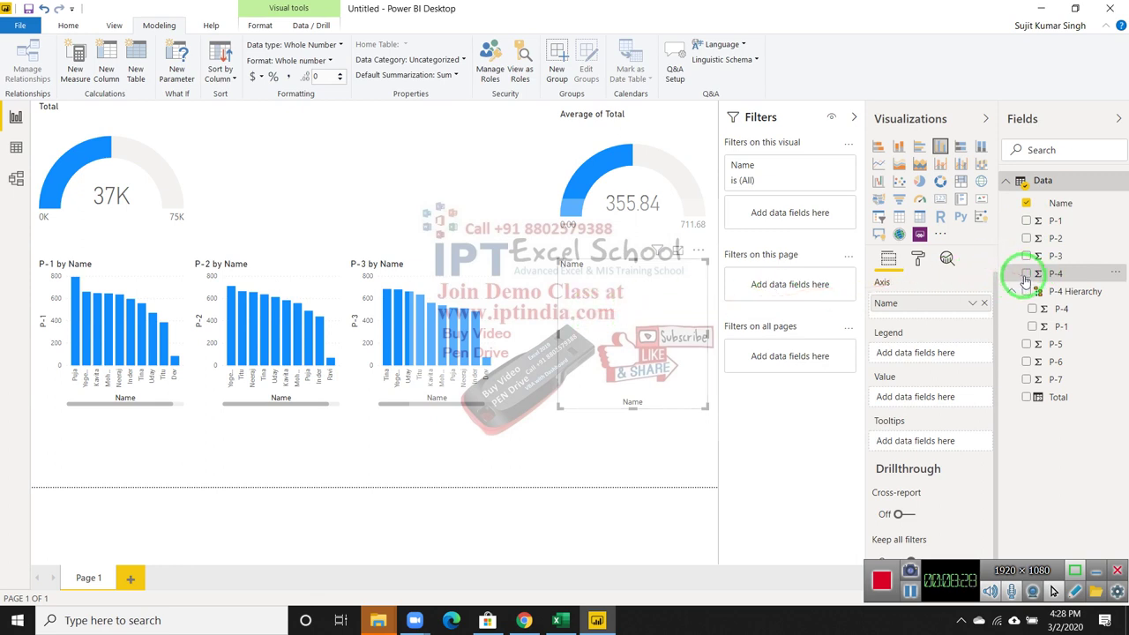
pyautogui.click(1025, 279)
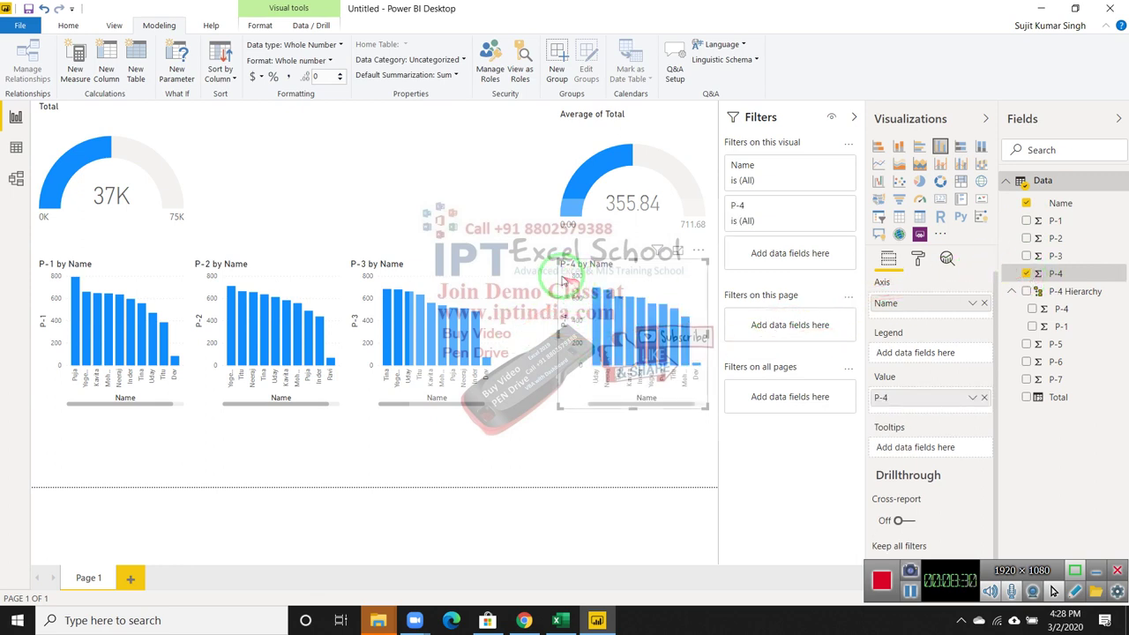
pyautogui.moveTo(562, 281); pyautogui.dragTo(522, 281)
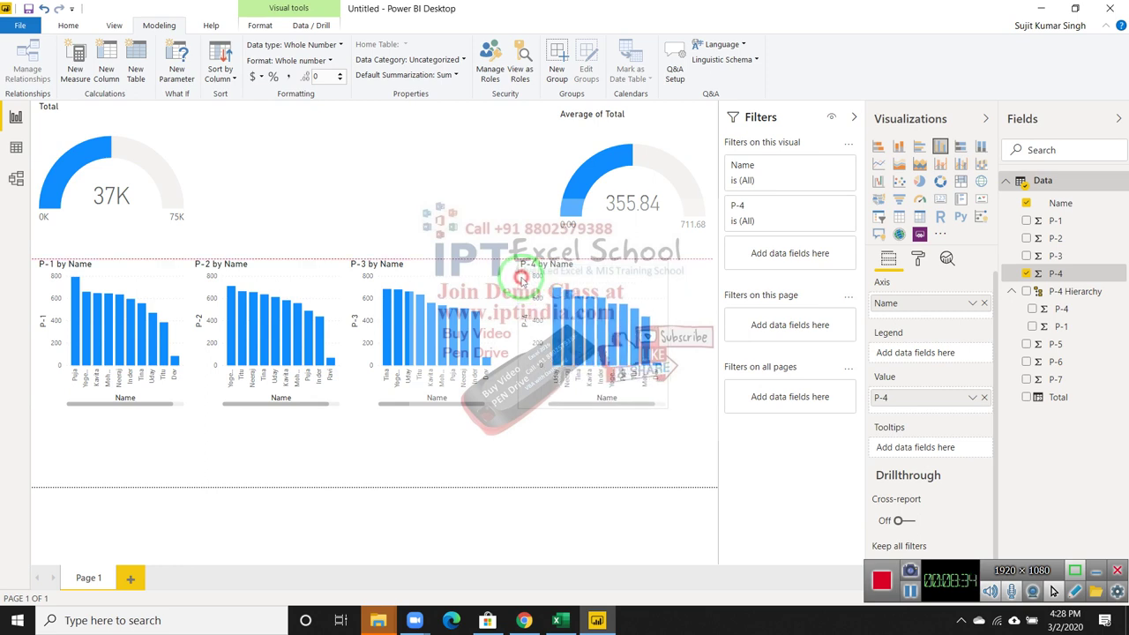
pyautogui.click(529, 429)
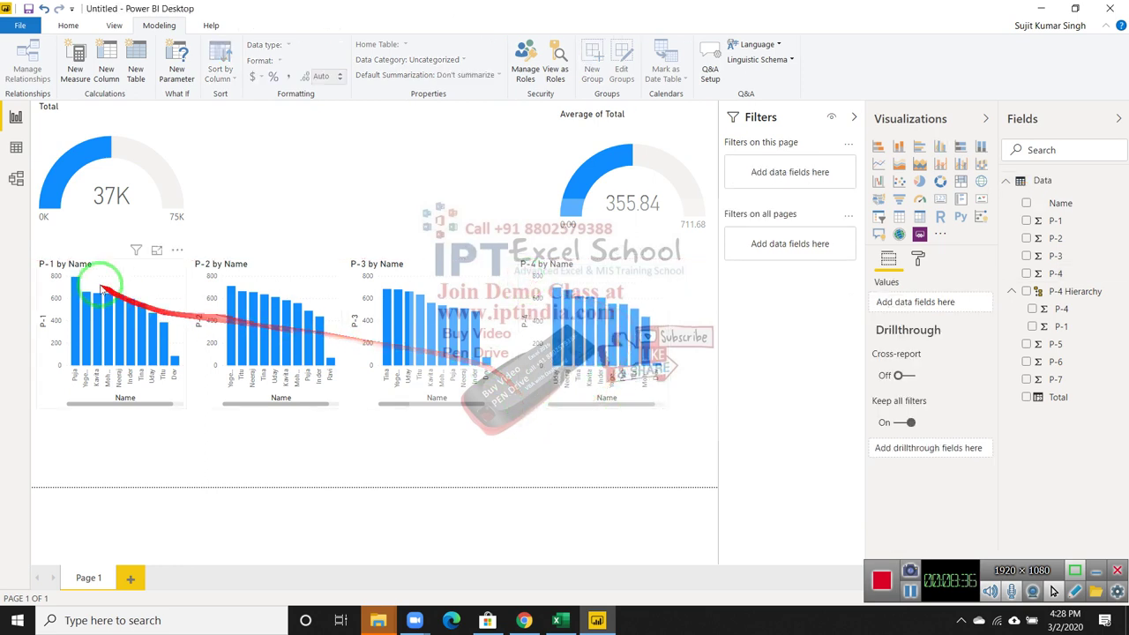
# - Align the P-1 to P-4 charts in one row under the Total gauge at matching heights
pyautogui.moveTo(162, 252); pyautogui.dragTo(163, 240)
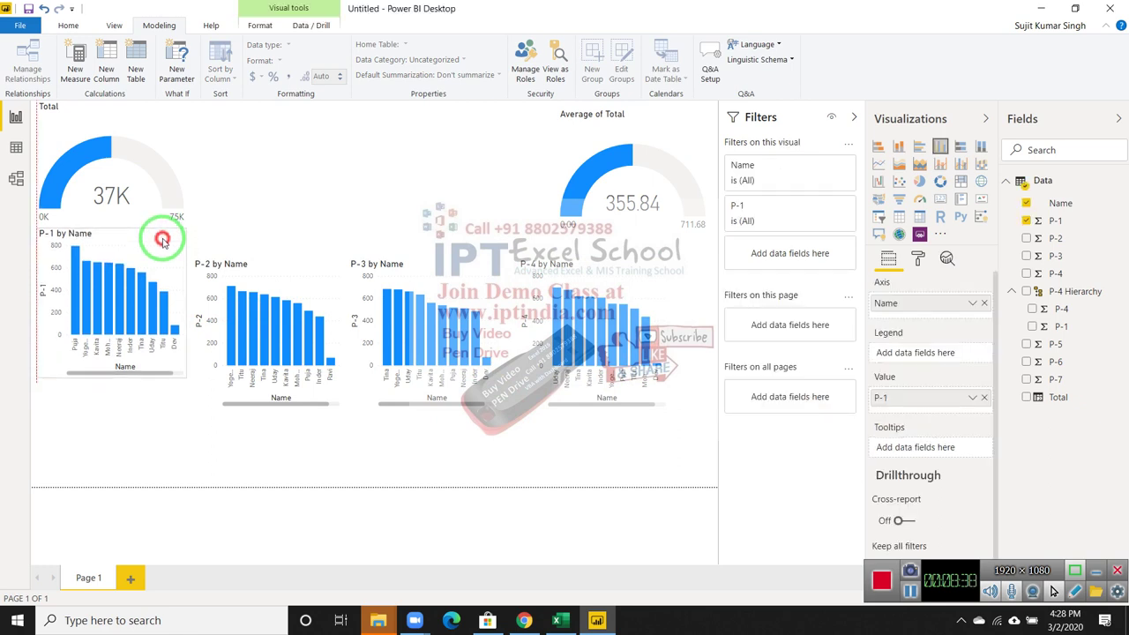
pyautogui.click(338, 206)
pyautogui.moveTo(302, 257); pyautogui.dragTo(302, 238)
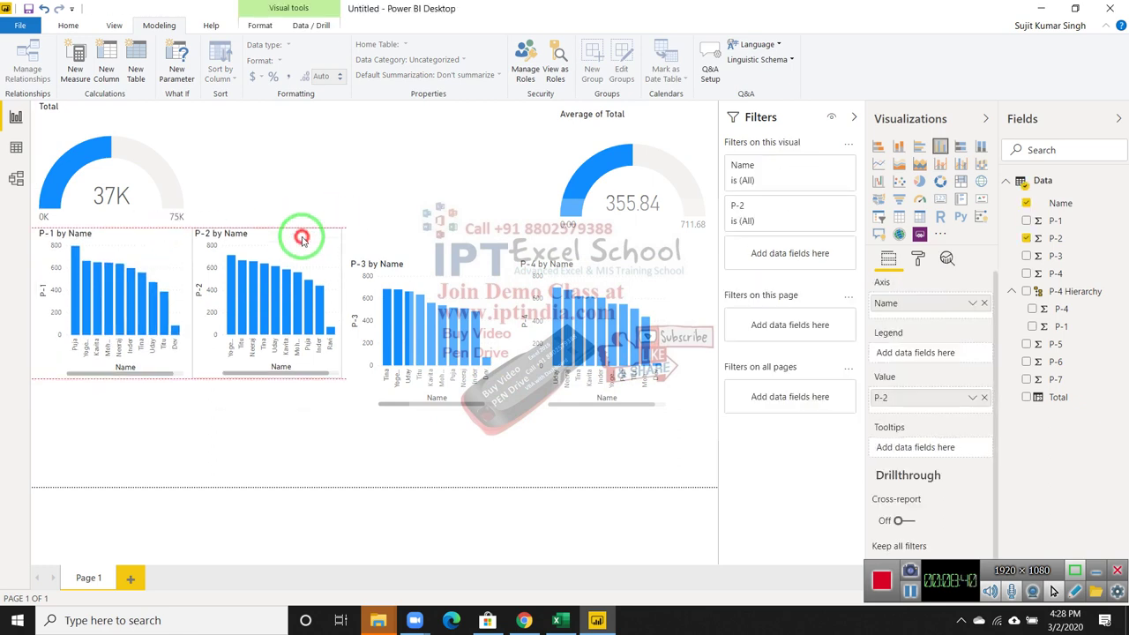
pyautogui.moveTo(425, 276); pyautogui.dragTo(425, 261)
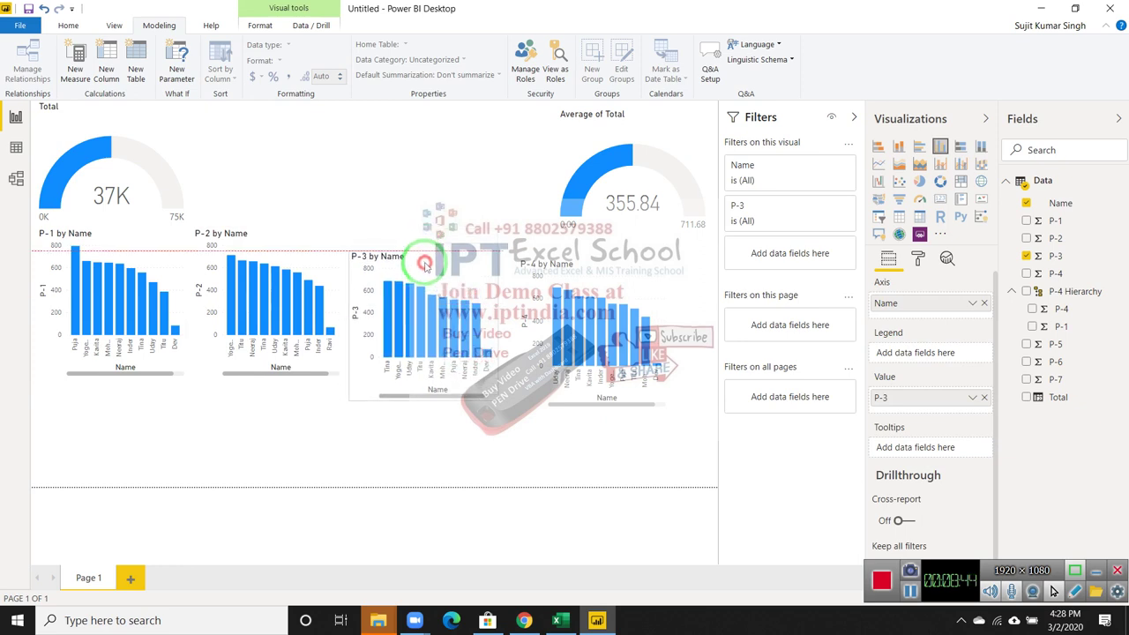
pyautogui.moveTo(424, 260); pyautogui.dragTo(425, 268)
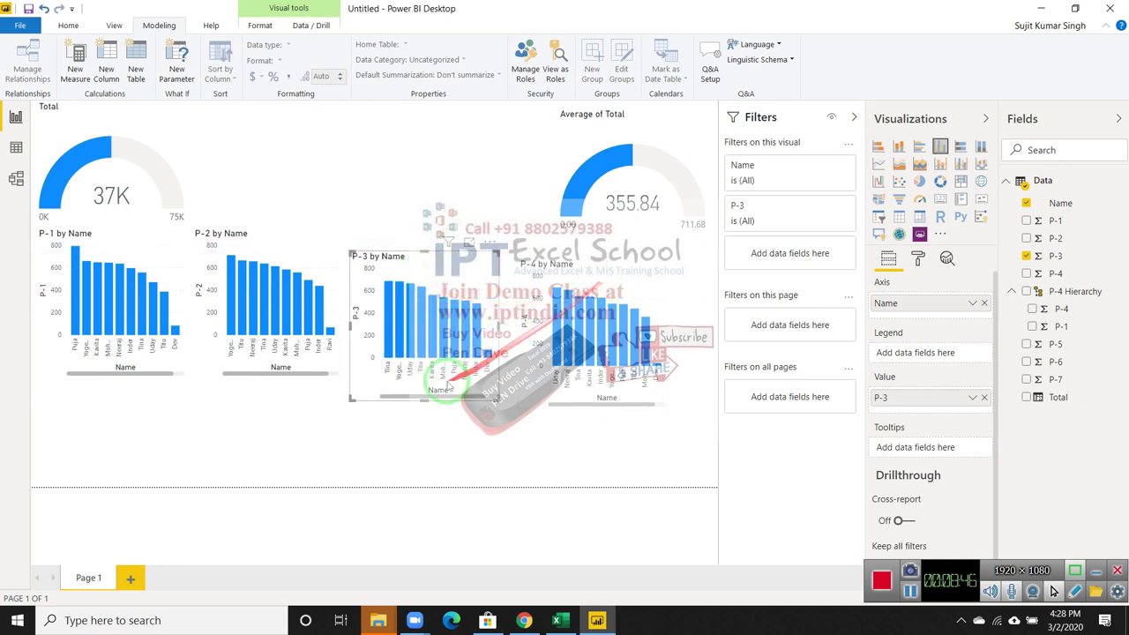
pyautogui.moveTo(497, 398); pyautogui.dragTo(496, 375)
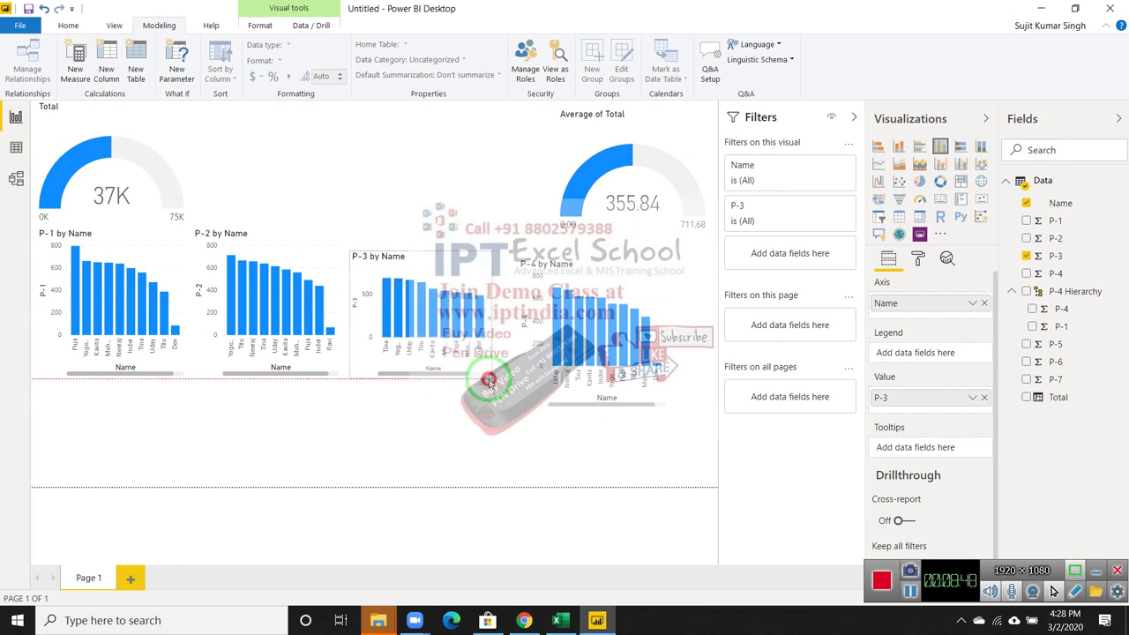
pyautogui.click(554, 315)
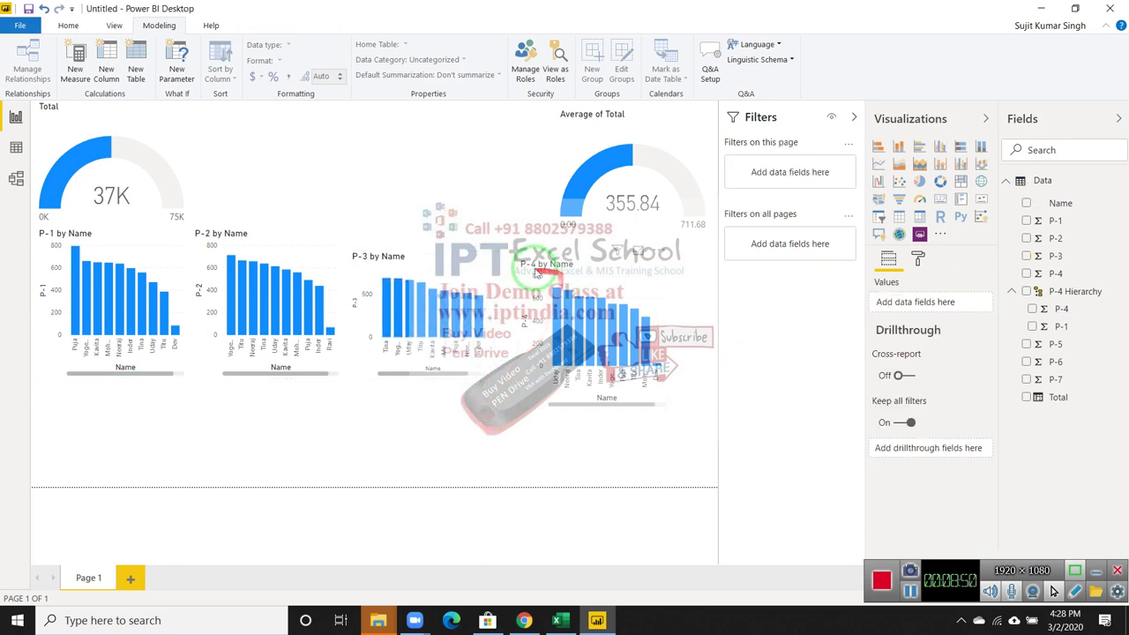
pyautogui.moveTo(528, 272); pyautogui.dragTo(505, 259)
pyautogui.moveTo(635, 400); pyautogui.dragTo(637, 379)
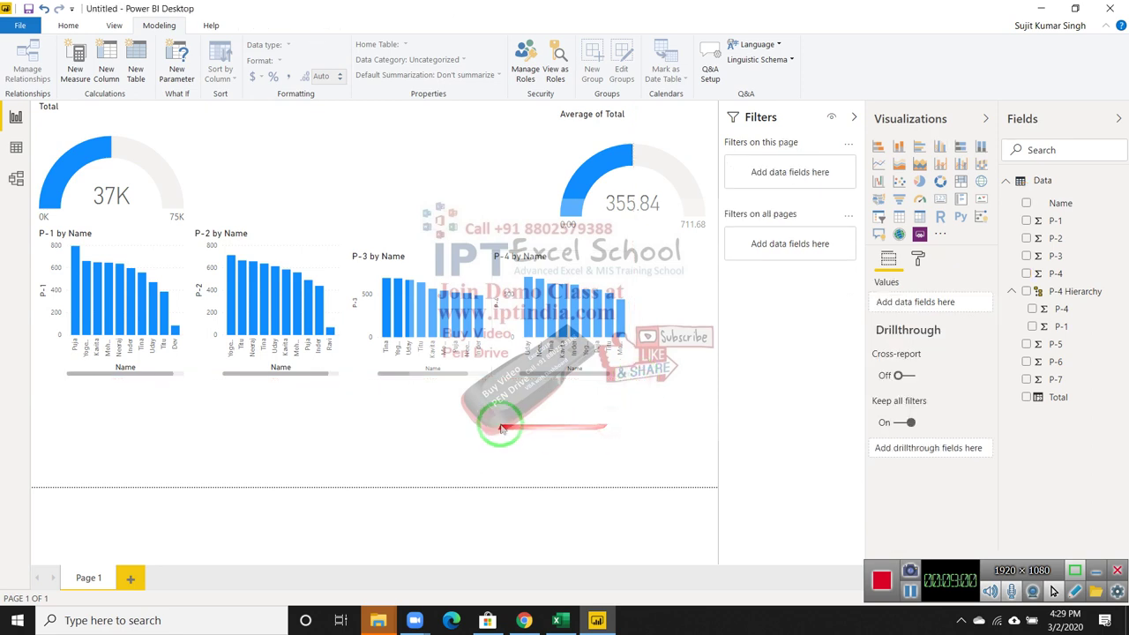
pyautogui.click(401, 420)
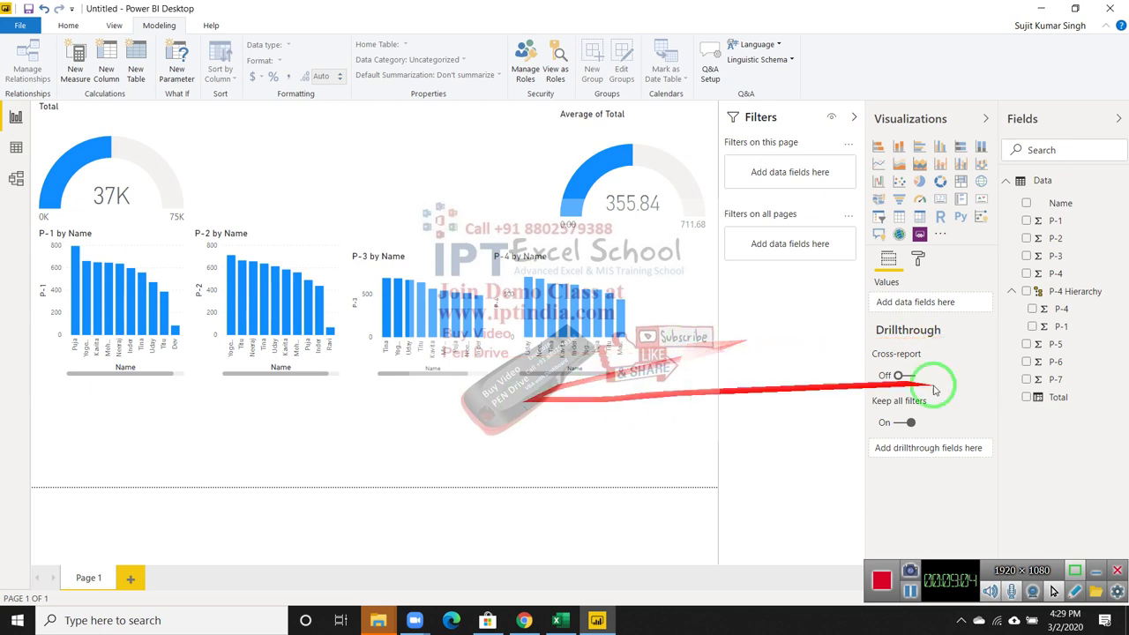
# - Add a treemap visual grouped by Name and sized by Total
pyautogui.click(961, 182)
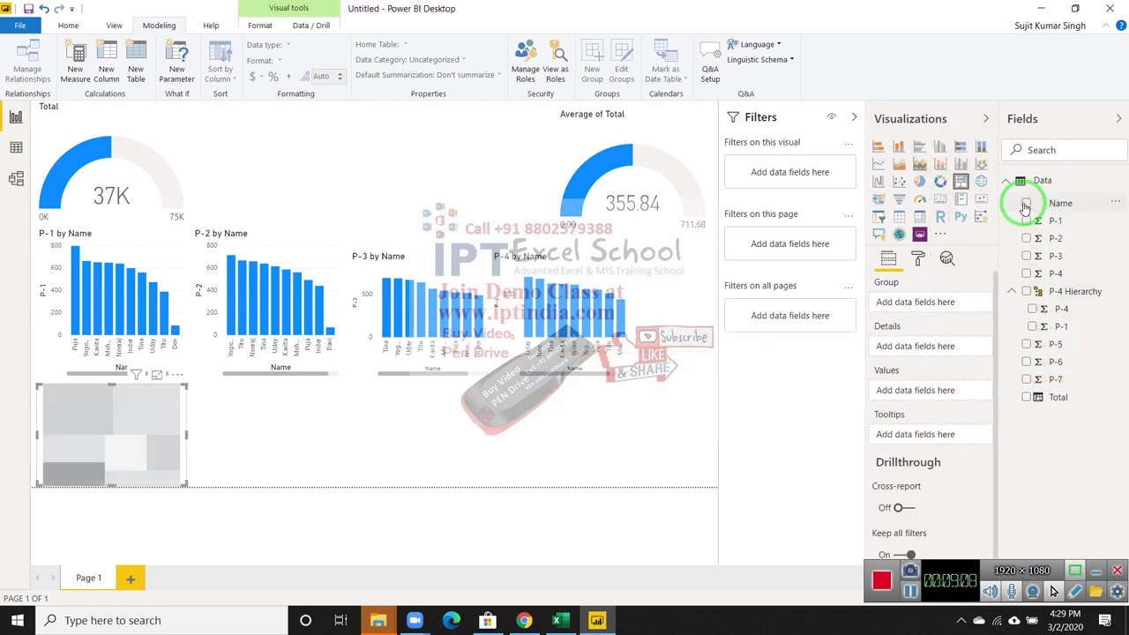
pyautogui.click(1026, 204)
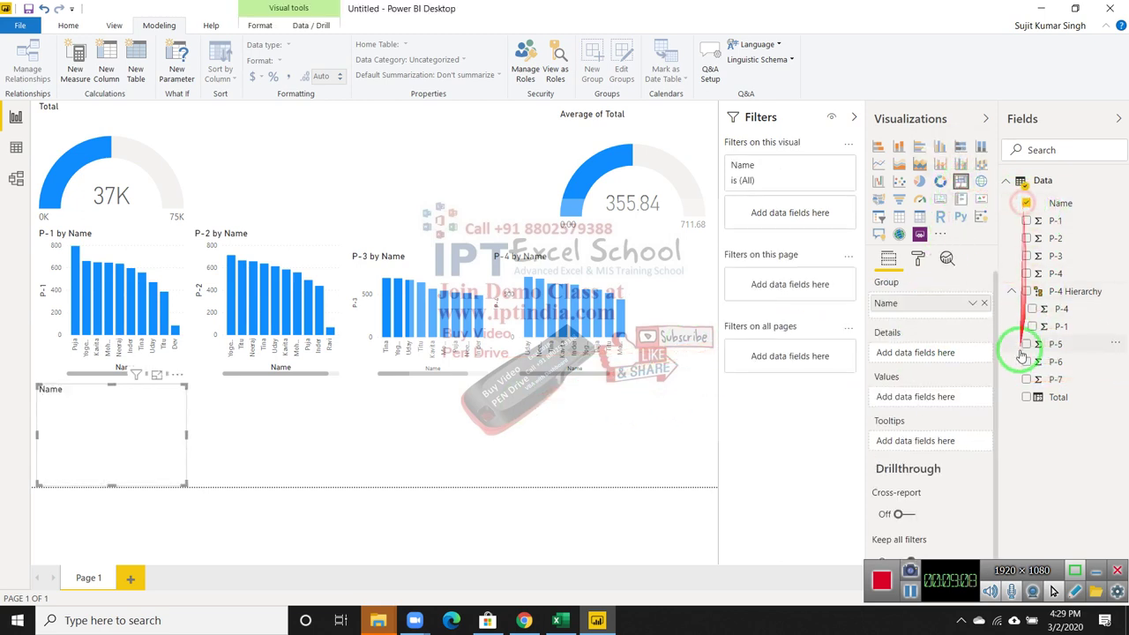
pyautogui.click(1027, 398)
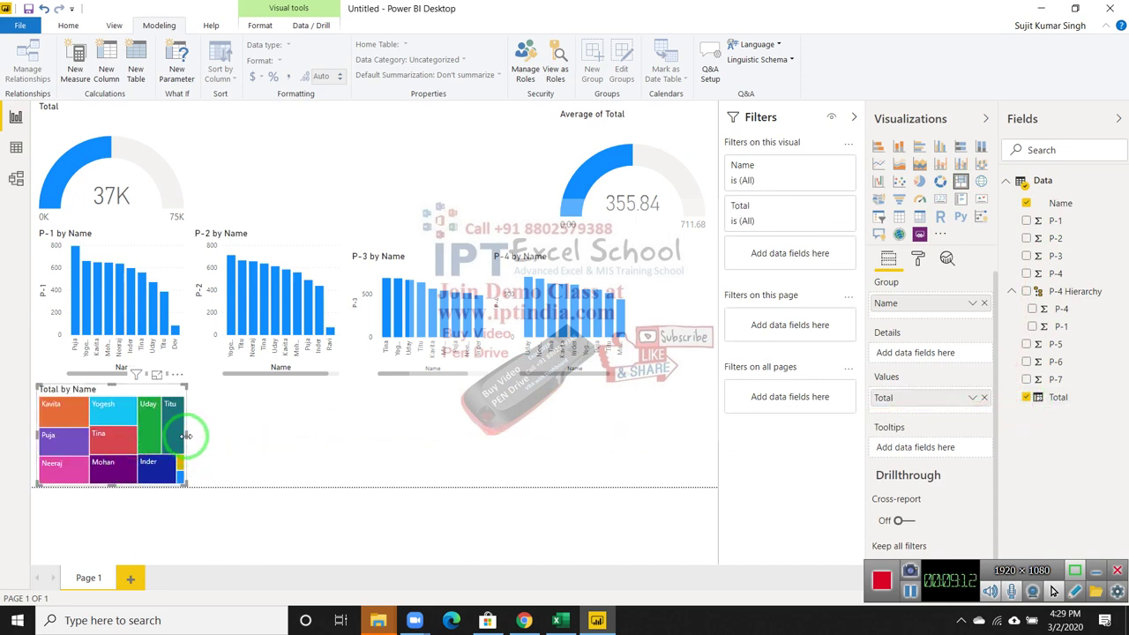
# - Resize the Total by Name treemap below the column charts to fill the left half of the page
pyautogui.moveTo(187, 436); pyautogui.dragTo(688, 450)
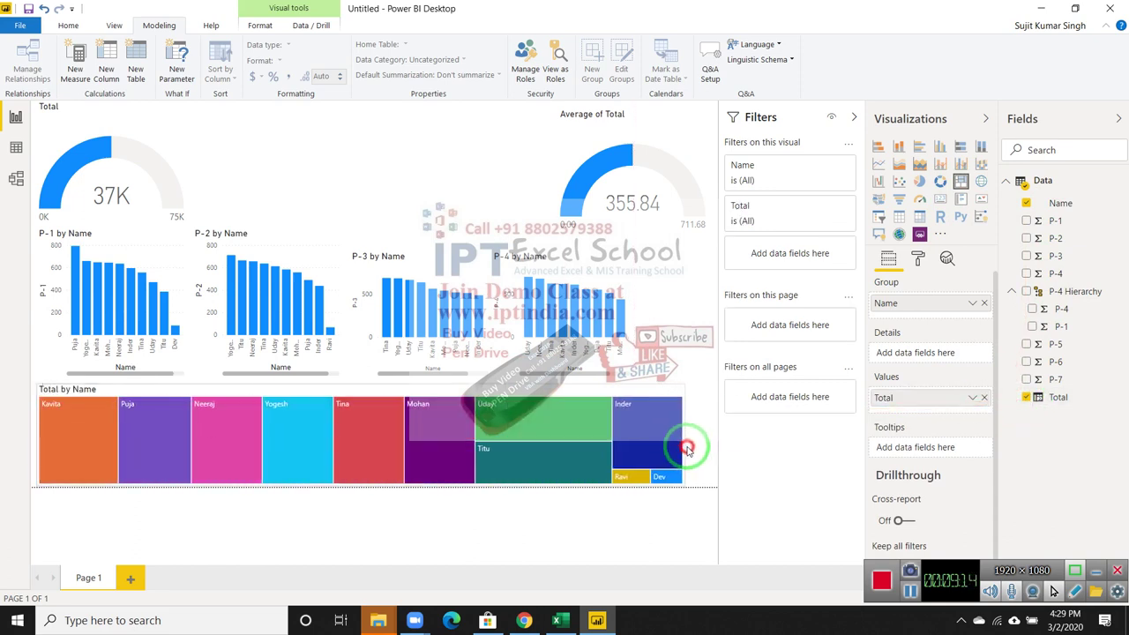
pyautogui.moveTo(688, 450); pyautogui.dragTo(710, 446)
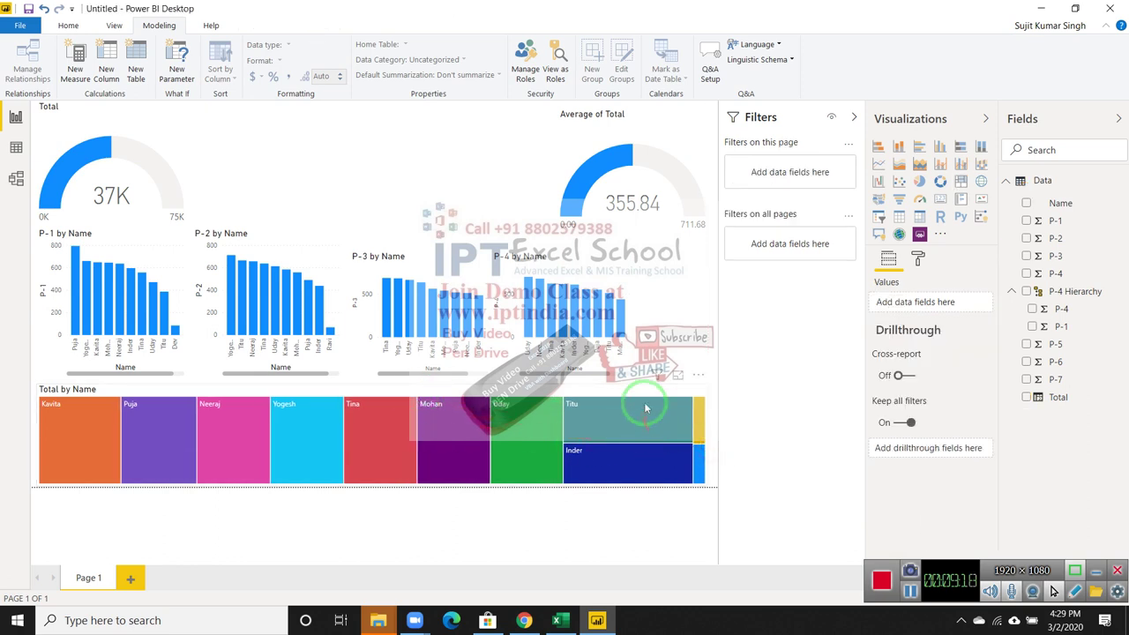
pyautogui.click(703, 429)
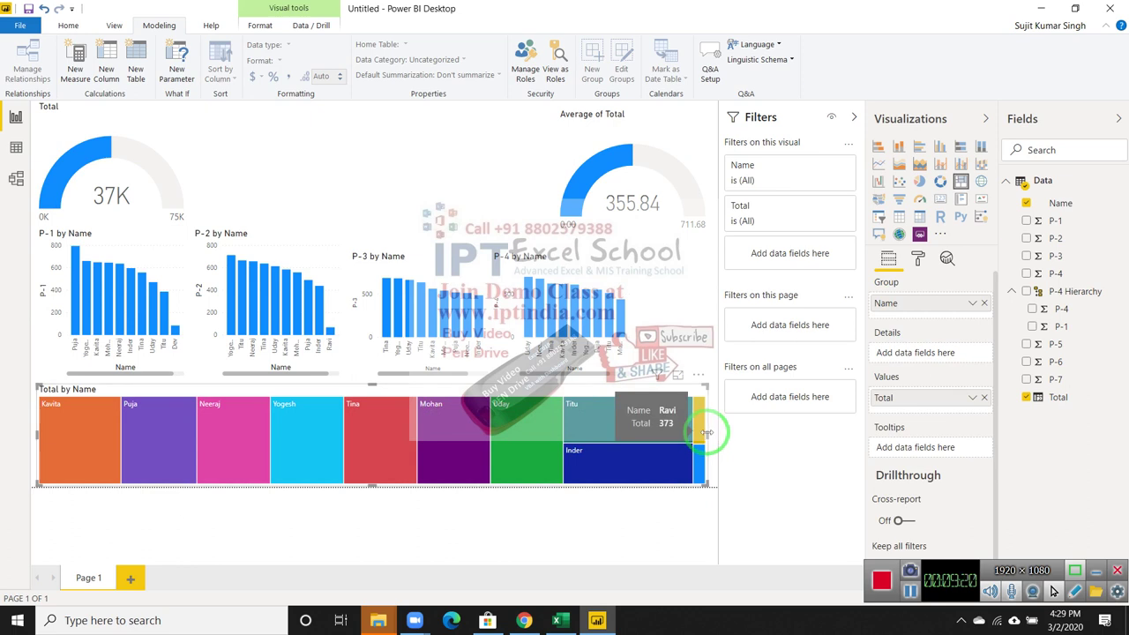
pyautogui.moveTo(703, 429); pyautogui.dragTo(359, 440)
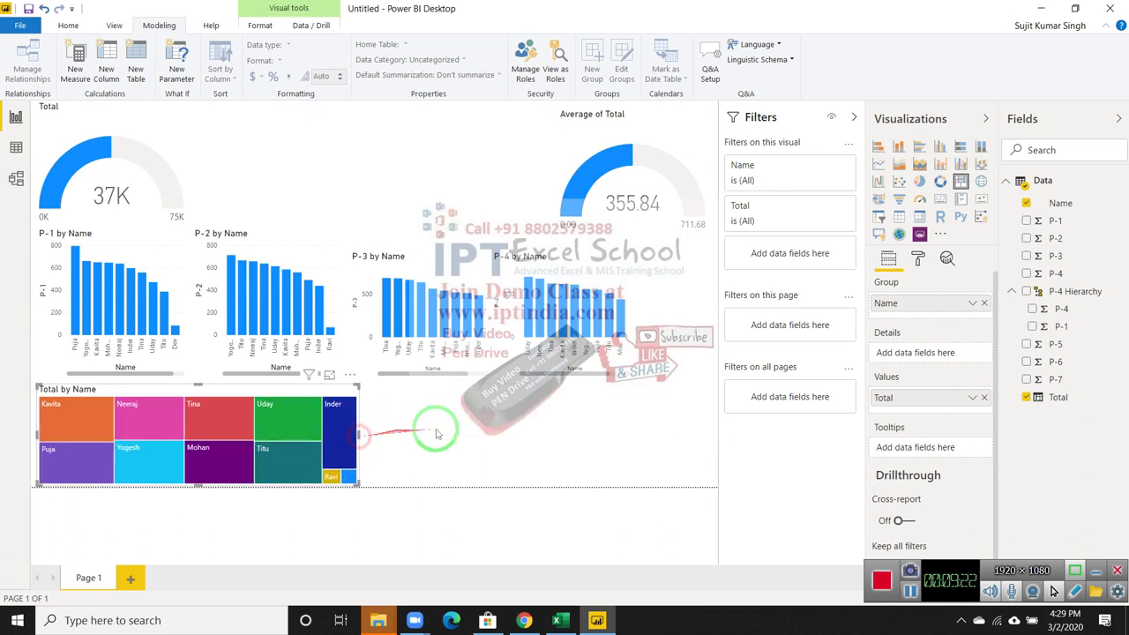
pyautogui.click(451, 433)
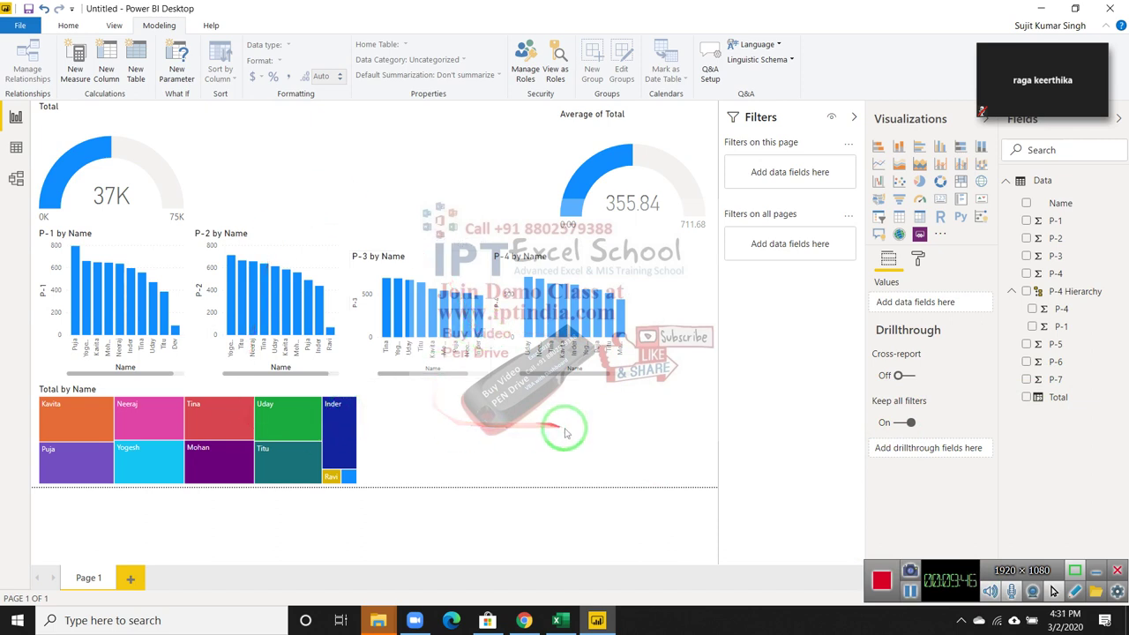
pyautogui.moveTo(1019, 103)
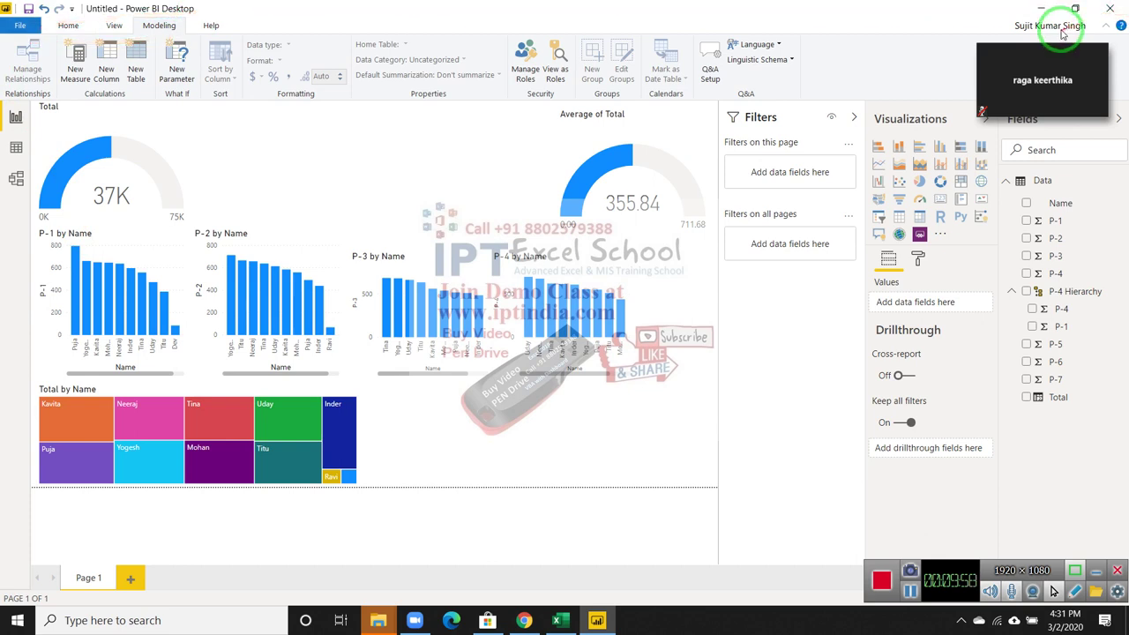
# - Export the report page to PDF, review Untitled.pdf, then return to the report canvas
pyautogui.click(22, 26)
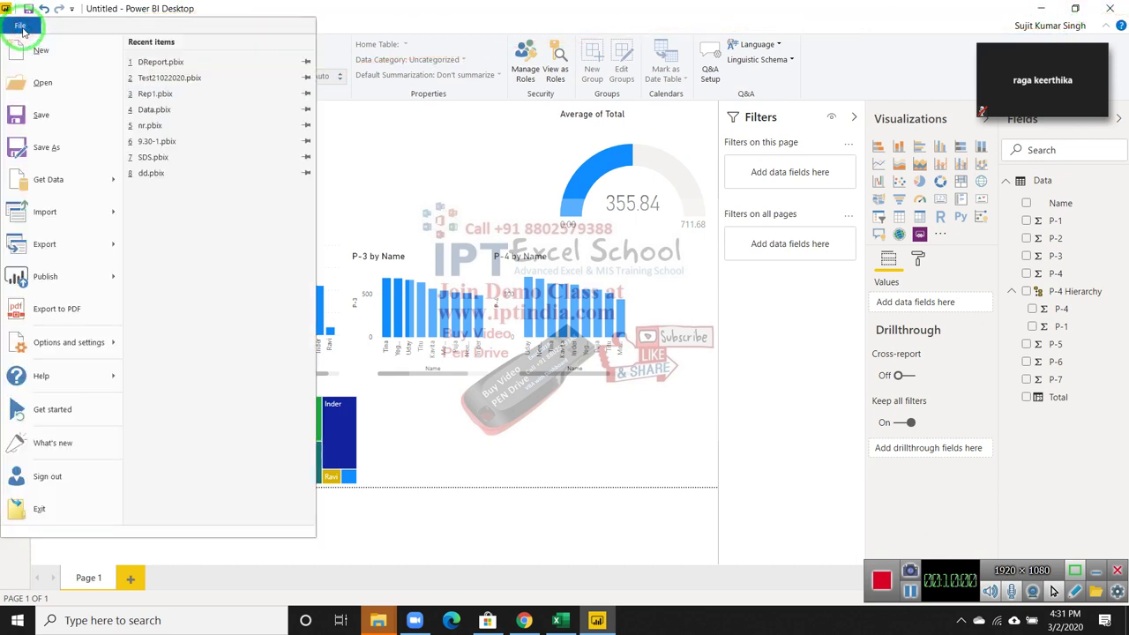
pyautogui.click(64, 311)
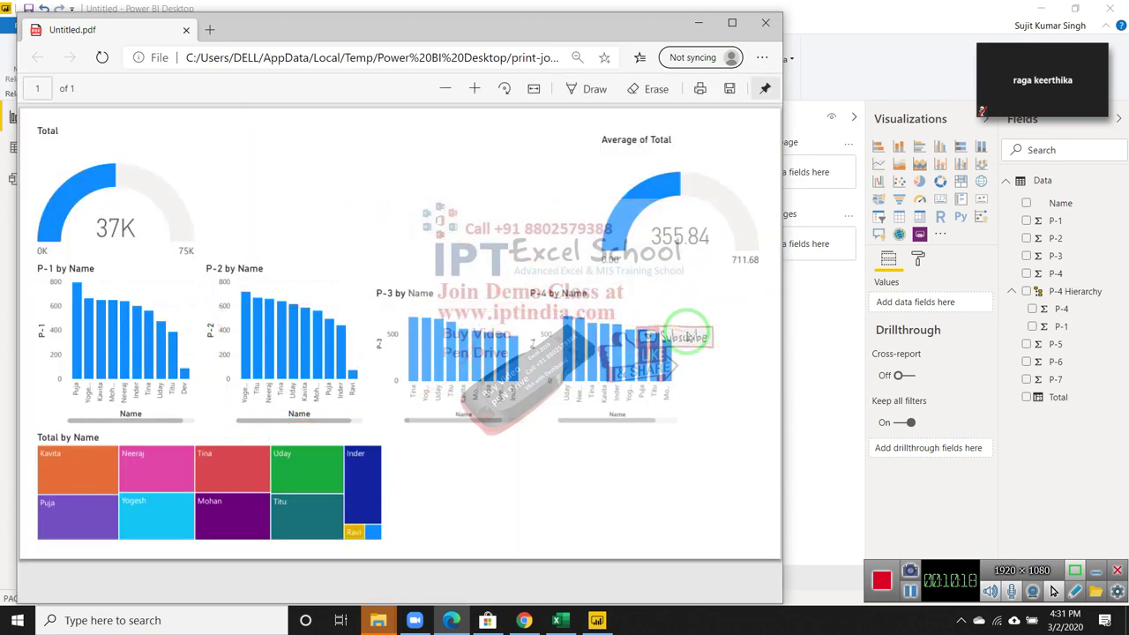
pyautogui.click(696, 24)
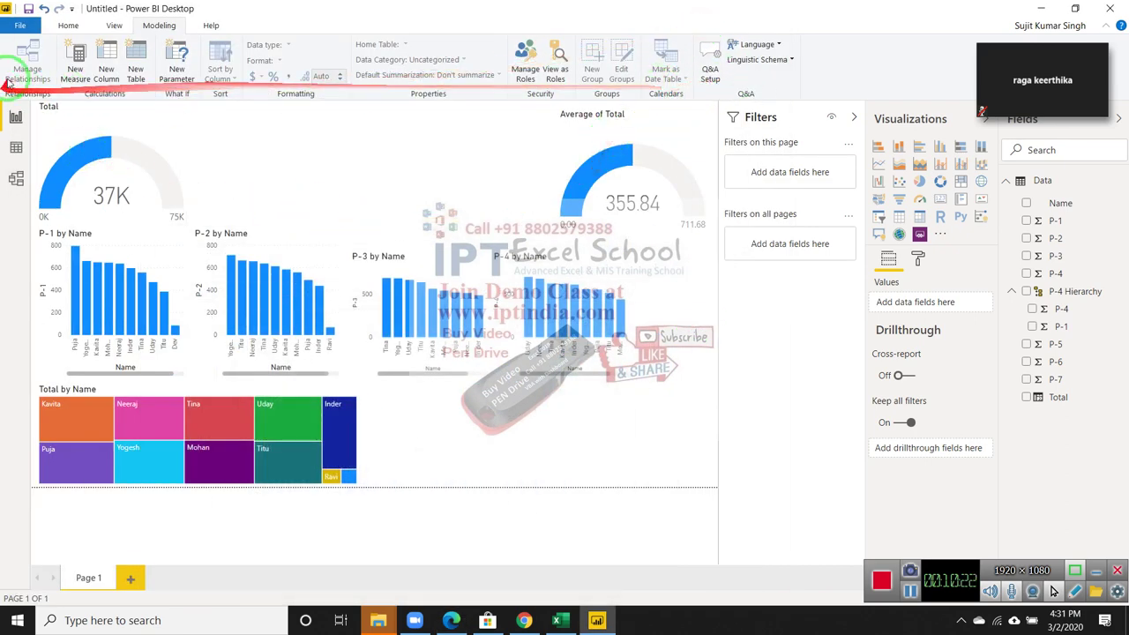
# - Publish the report, first saving it as MData in the New folder under Desktop\MF
pyautogui.click(68, 24)
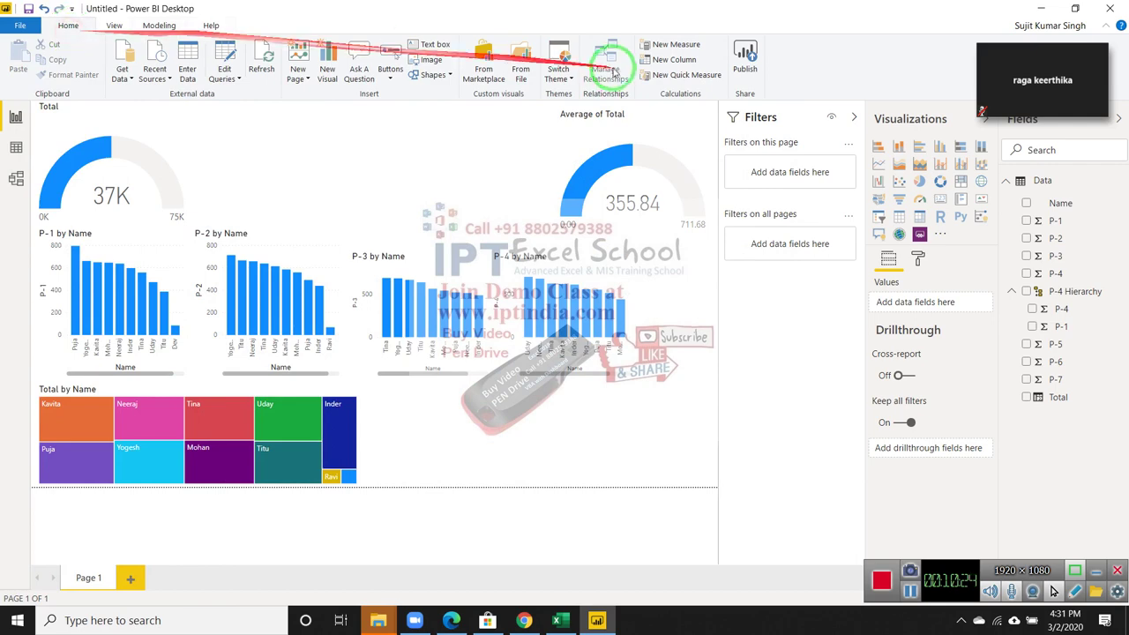
pyautogui.click(749, 57)
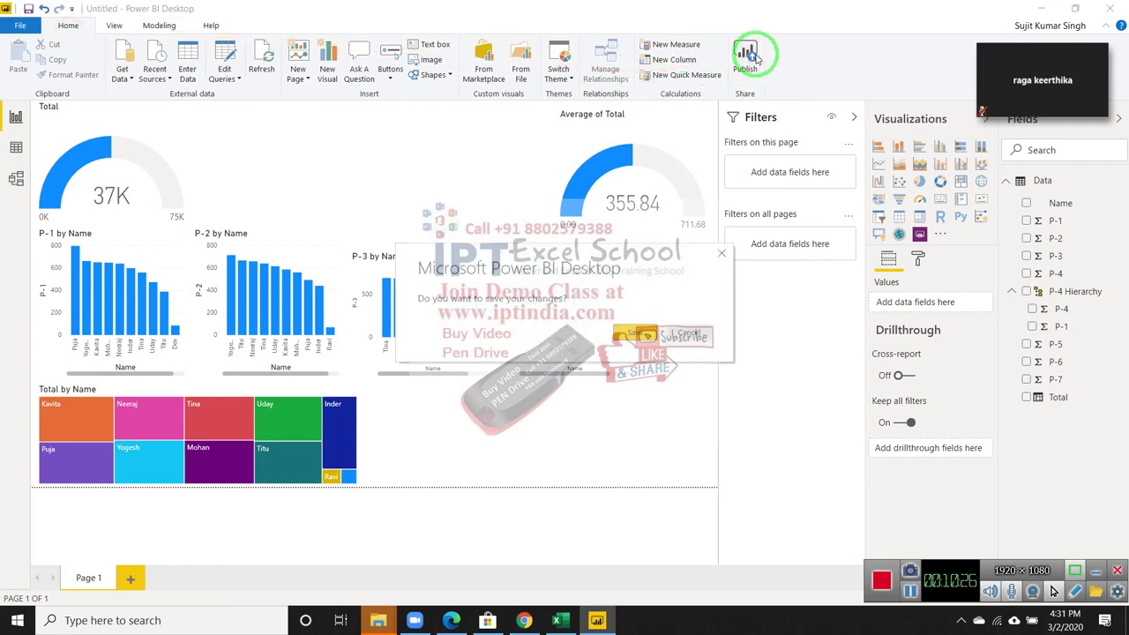
pyautogui.click(641, 335)
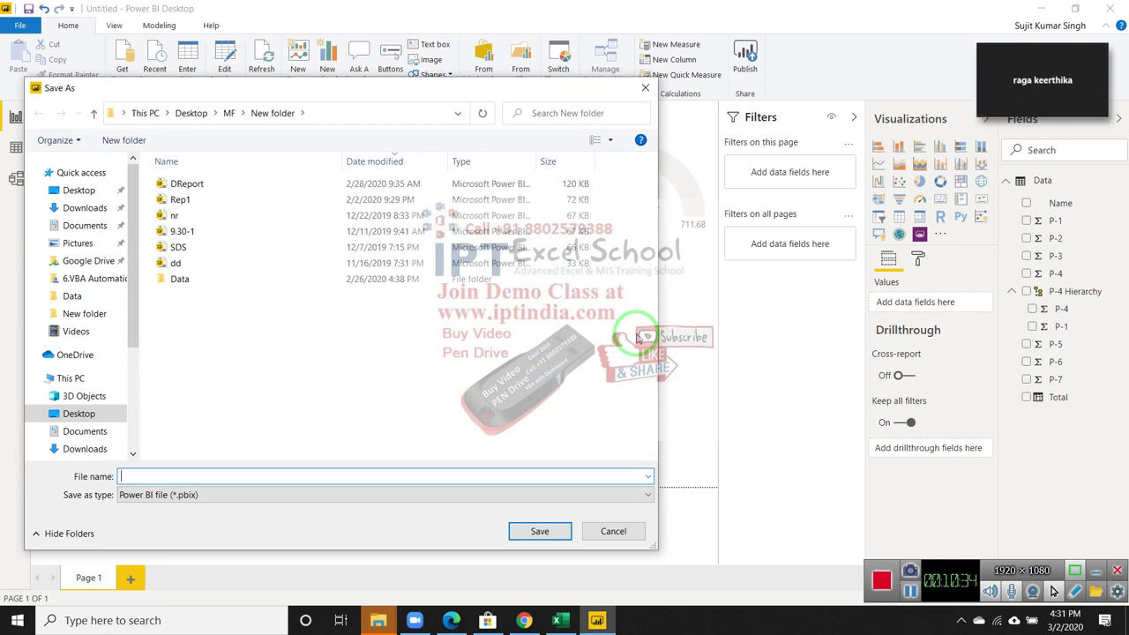
pyautogui.write('Re')
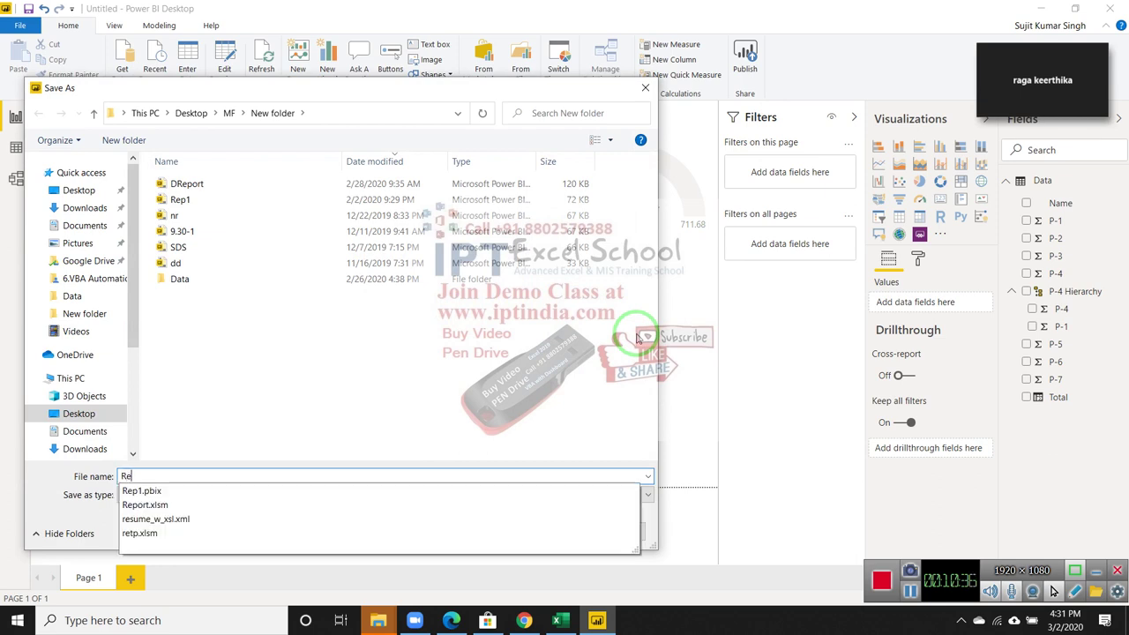
pyautogui.write('port')
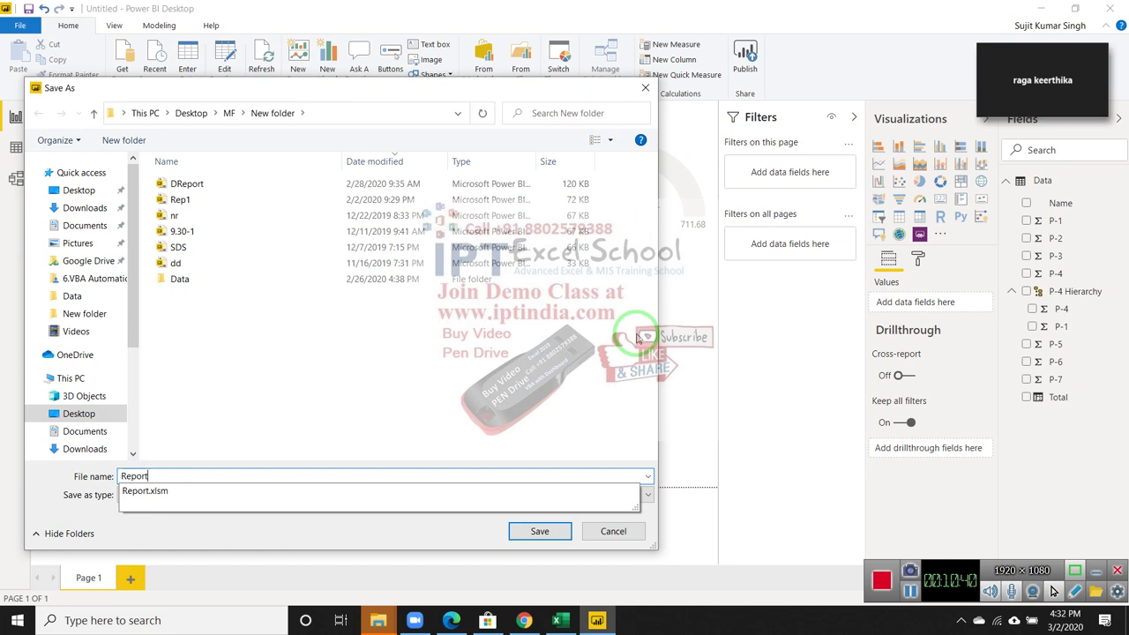
pyautogui.press('BackSpace')
pyautogui.press('BackSpace')
pyautogui.press('BackSpace')
pyautogui.press('BackSpace')
pyautogui.write('MData')
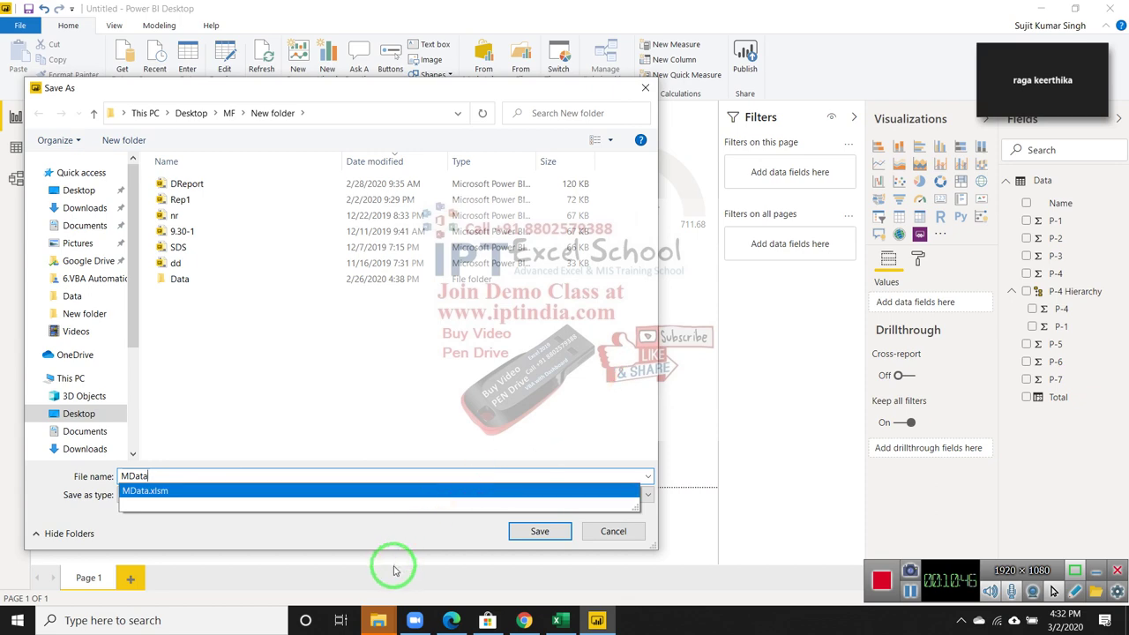
pyautogui.click(392, 536)
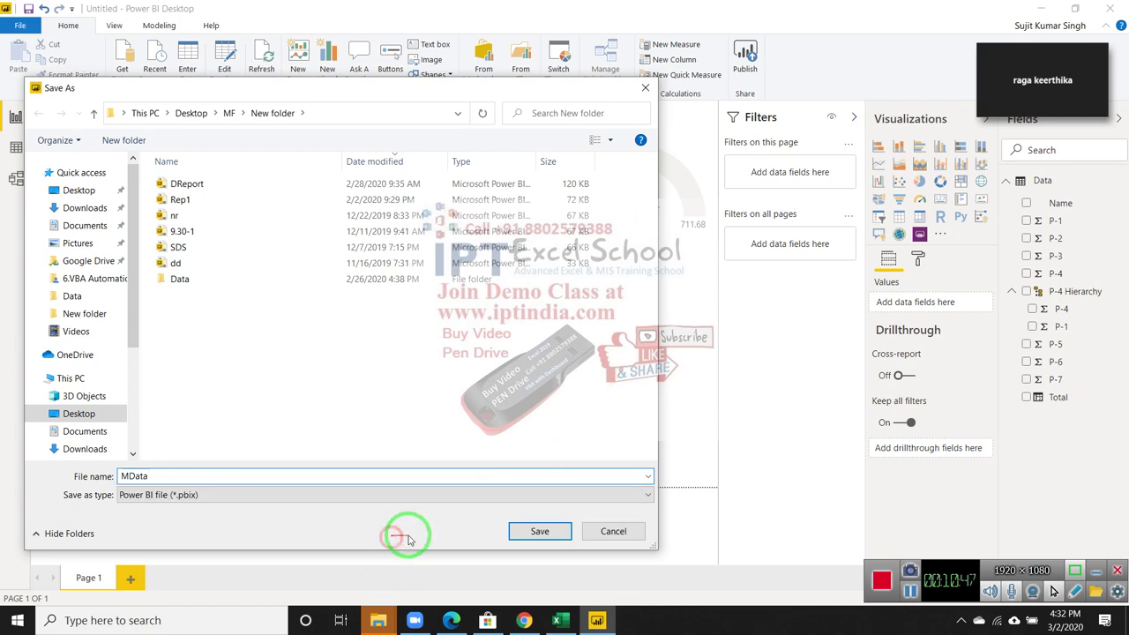
pyautogui.click(540, 531)
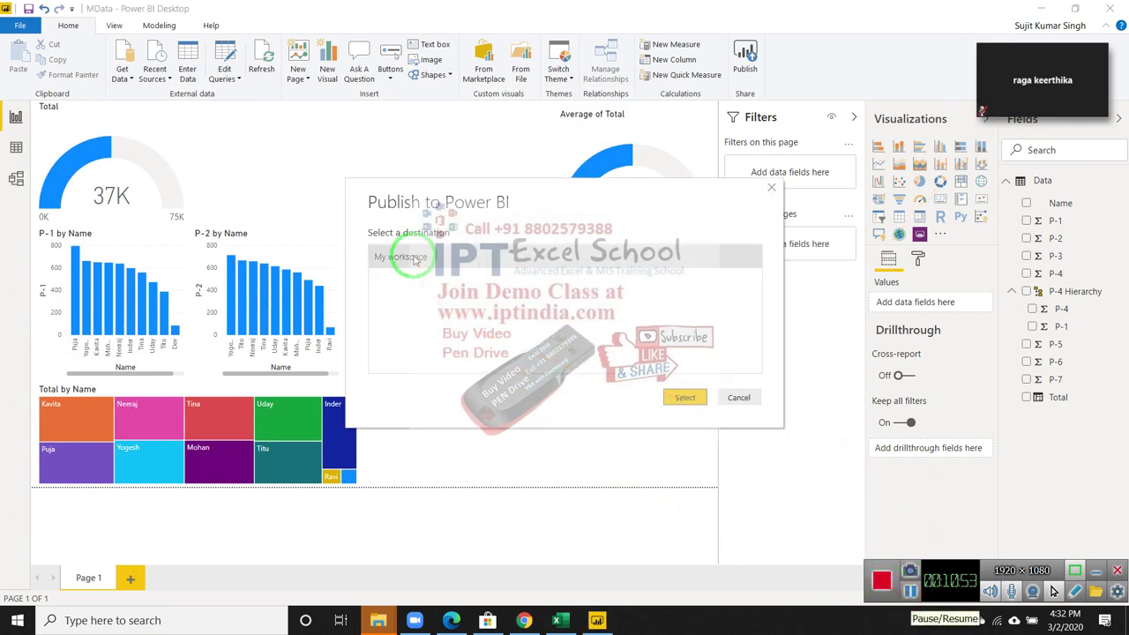
# - Publish MData to My workspace and open the published report in Power BI
pyautogui.click(697, 402)
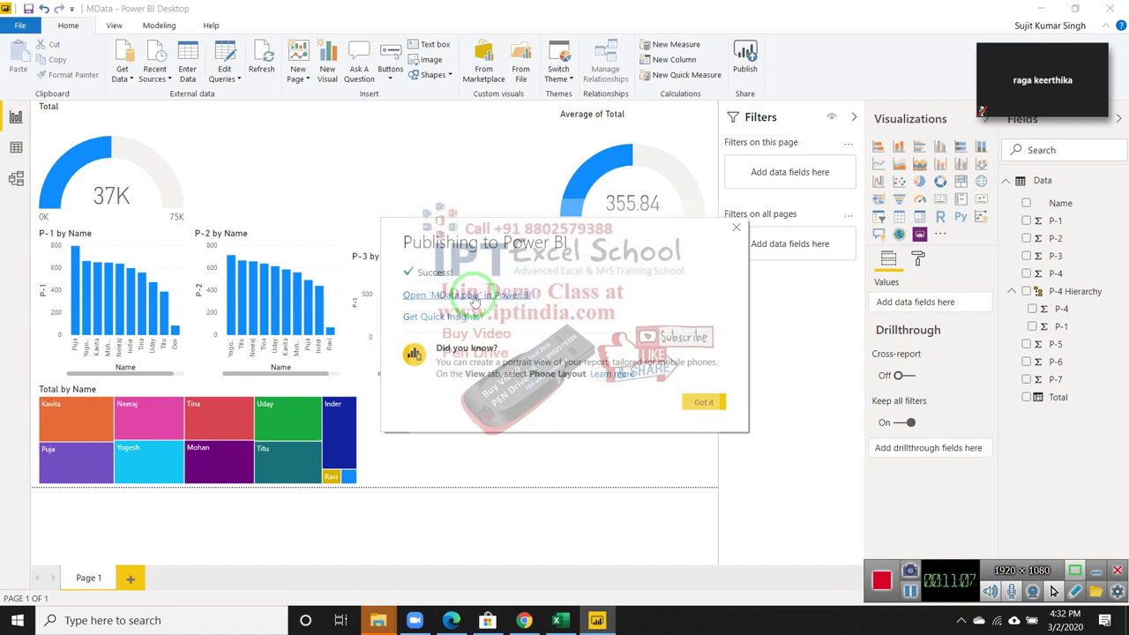
pyautogui.click(474, 300)
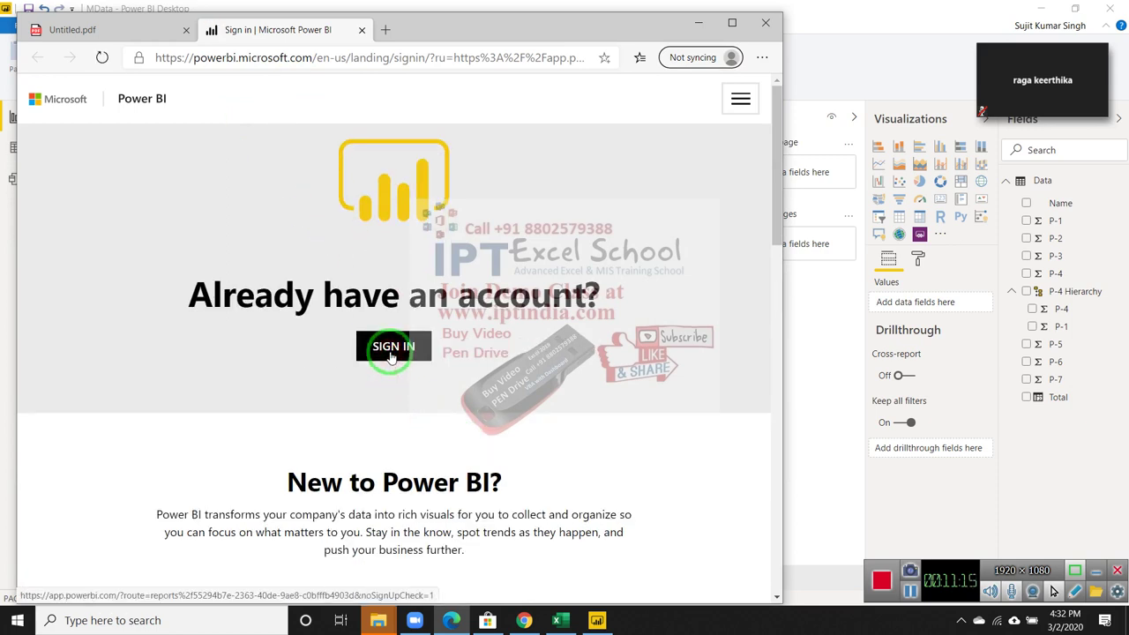
# - Sign in to Power BI service, check the signed-in account, and go back to Power BI Desktop
pyautogui.click(399, 346)
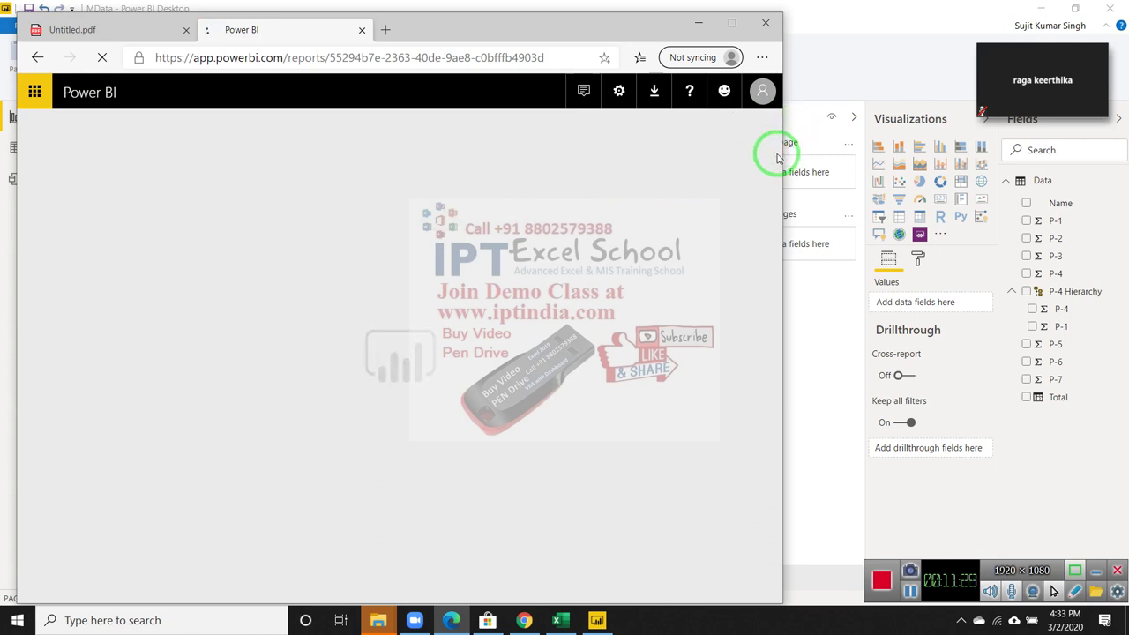
pyautogui.moveTo(783, 153); pyautogui.dragTo(981, 153)
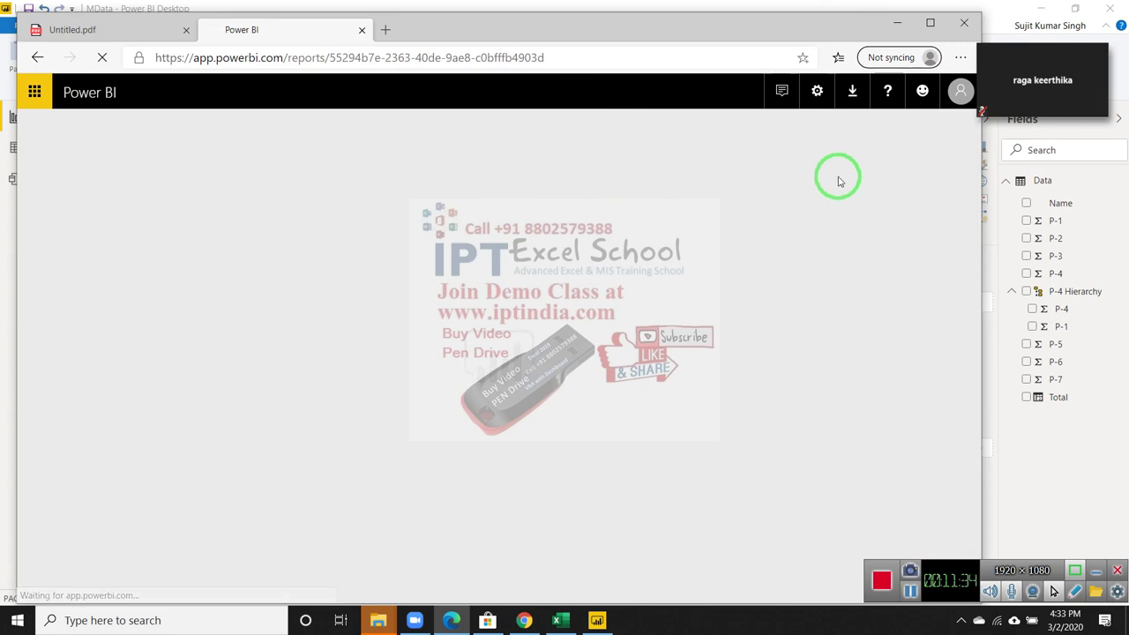
pyautogui.click(963, 60)
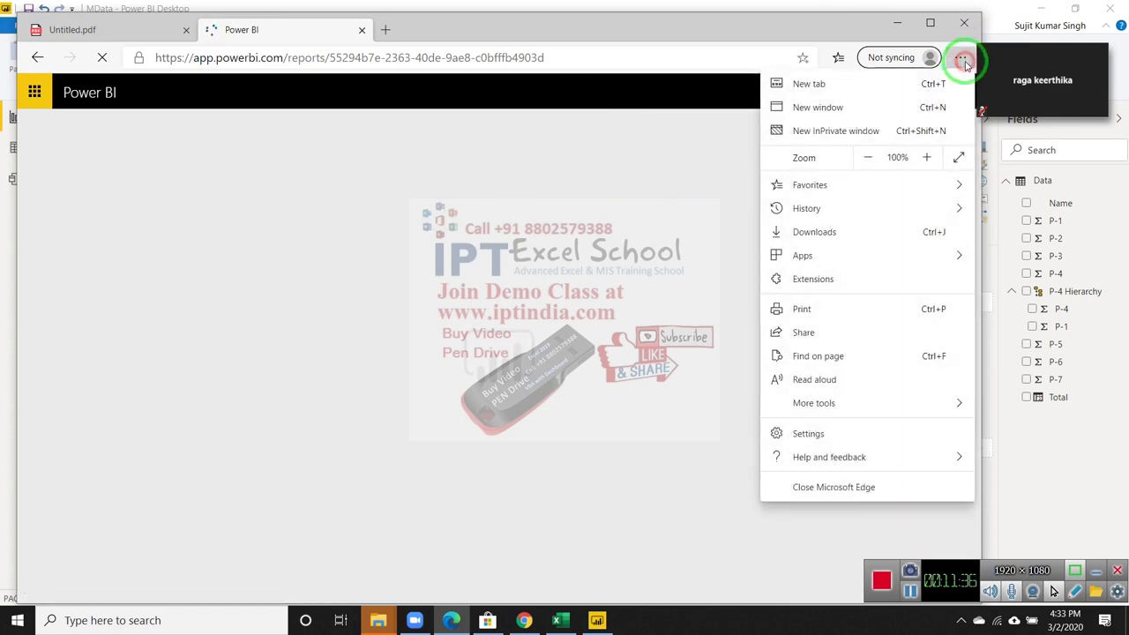
pyautogui.click(587, 204)
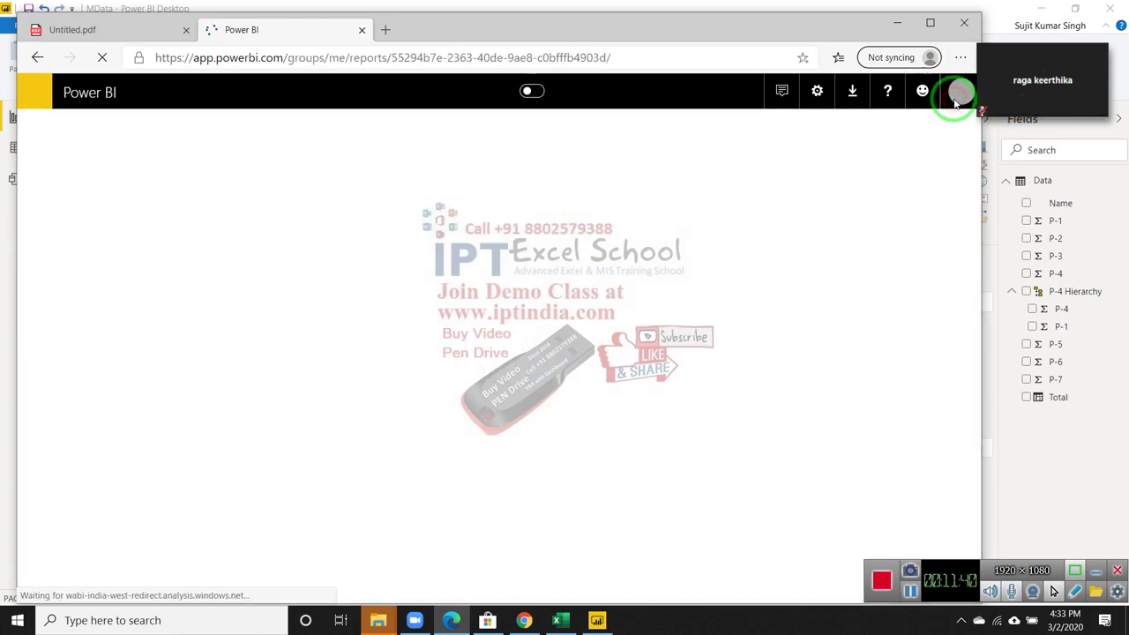
pyautogui.click(960, 92)
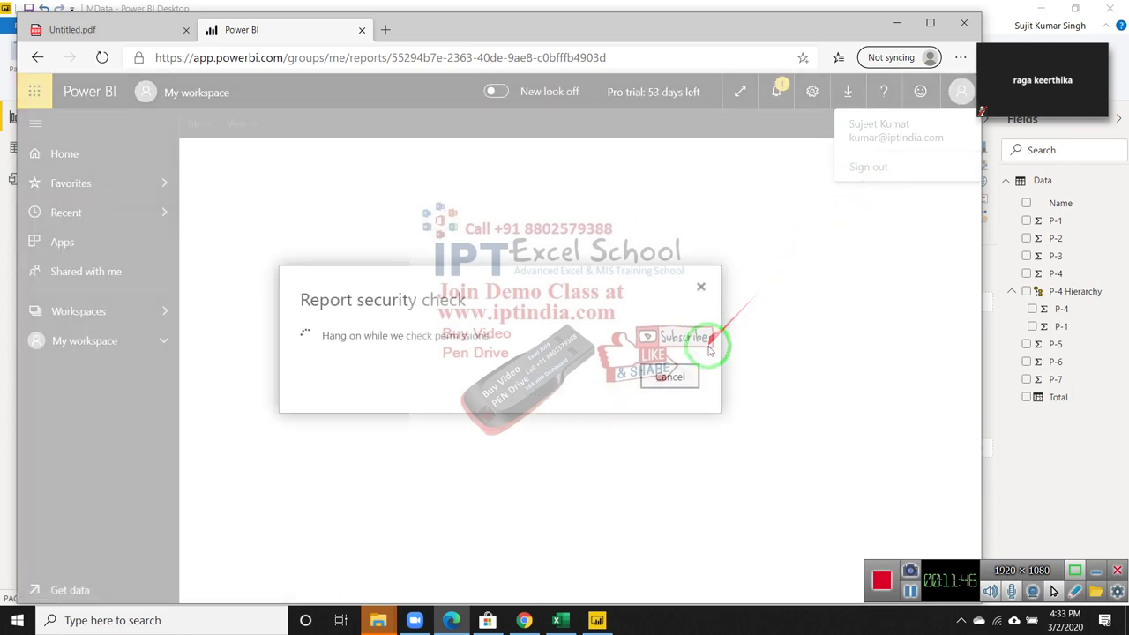
pyautogui.click(825, 4)
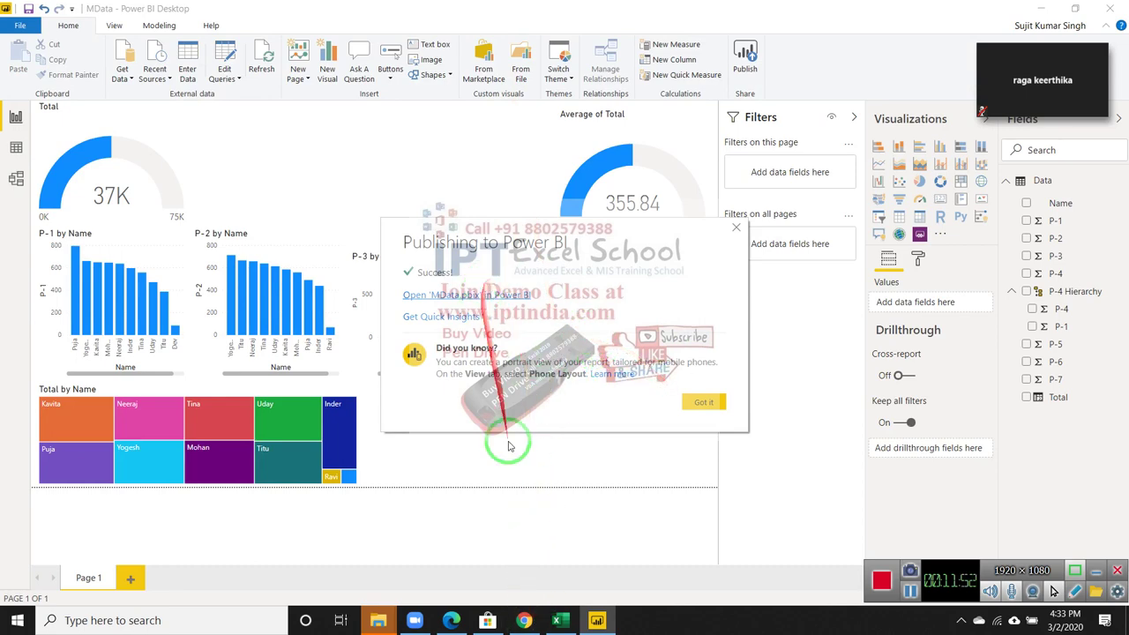
# - Load the powerbi.microsoft.com get-started page in a new Chrome tab and go to Sign in
pyautogui.click(522, 613)
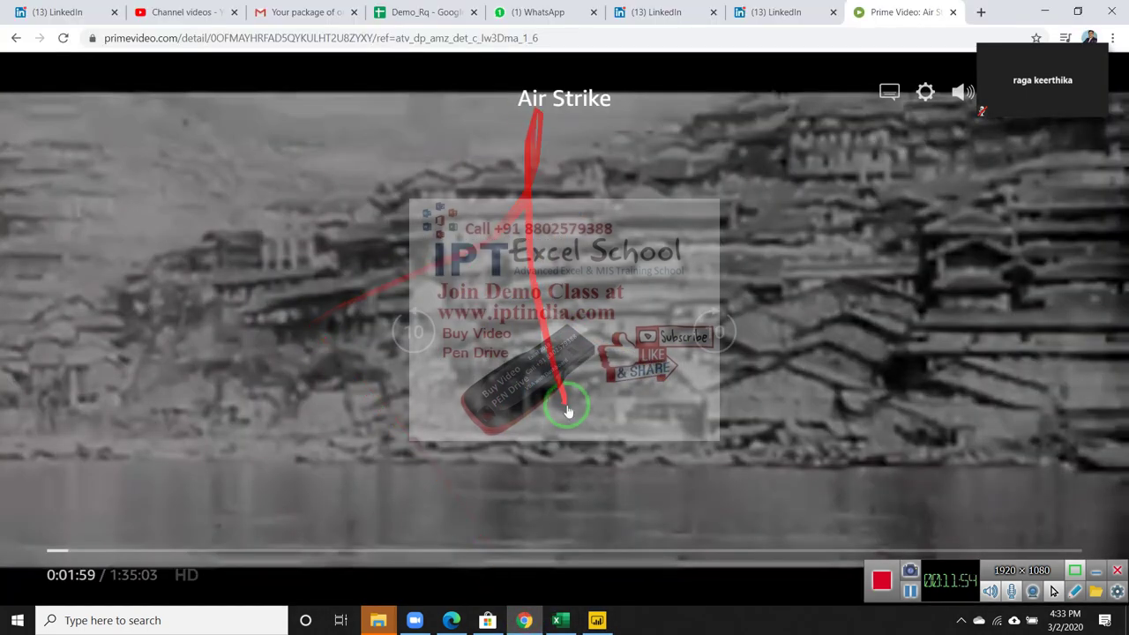
pyautogui.click(978, 16)
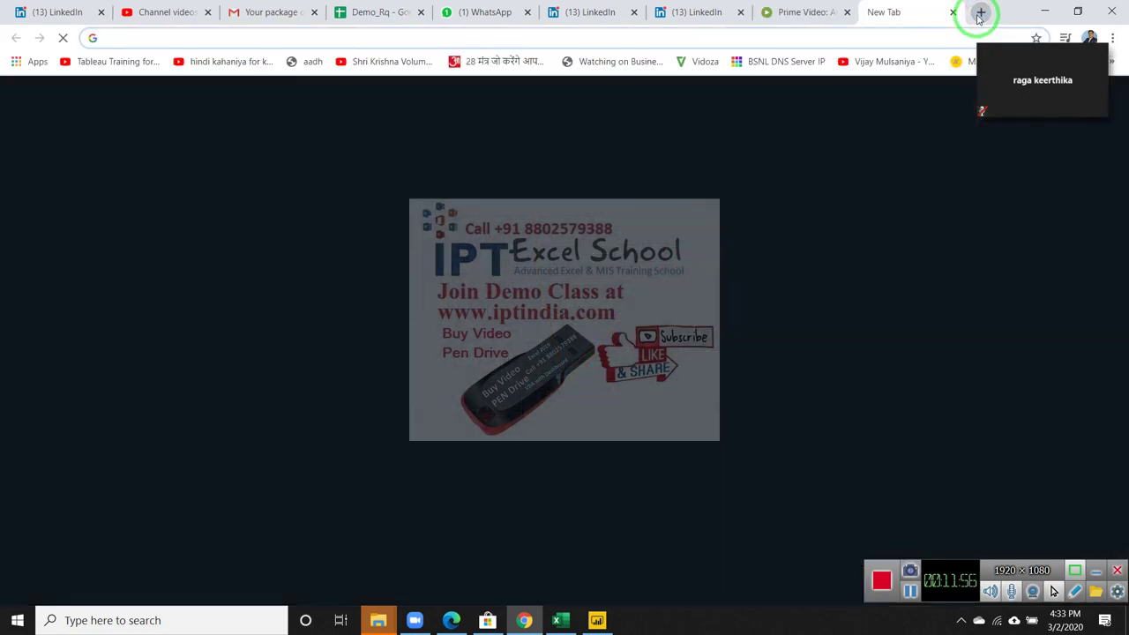
pyautogui.write('po')
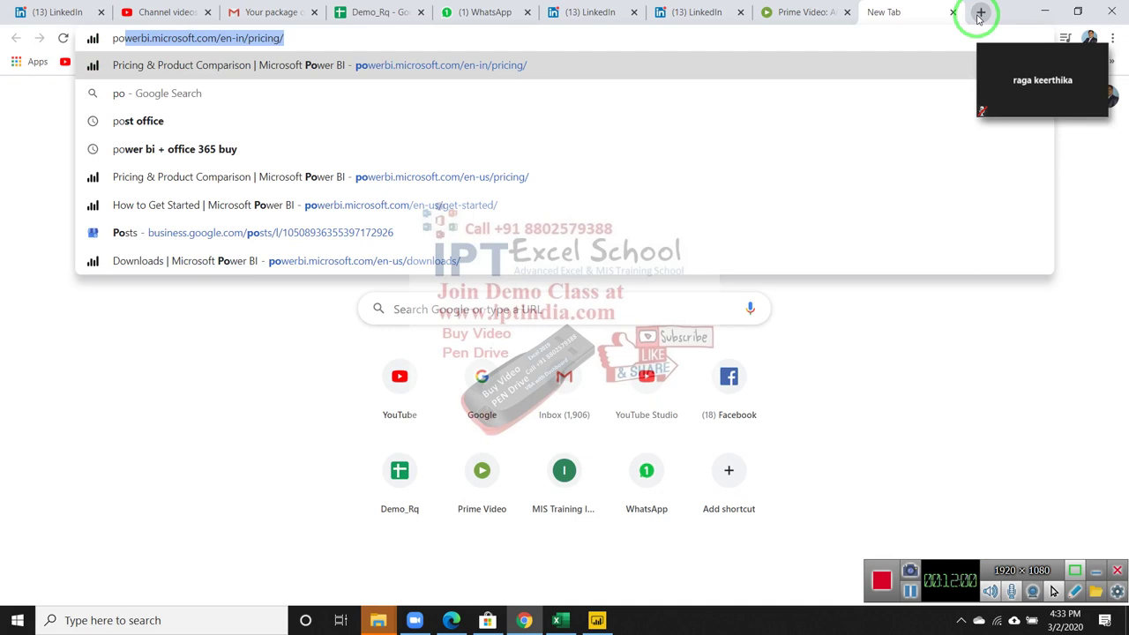
pyautogui.press('Down')
pyautogui.press('Down')
pyautogui.press('Down')
pyautogui.press('Down')
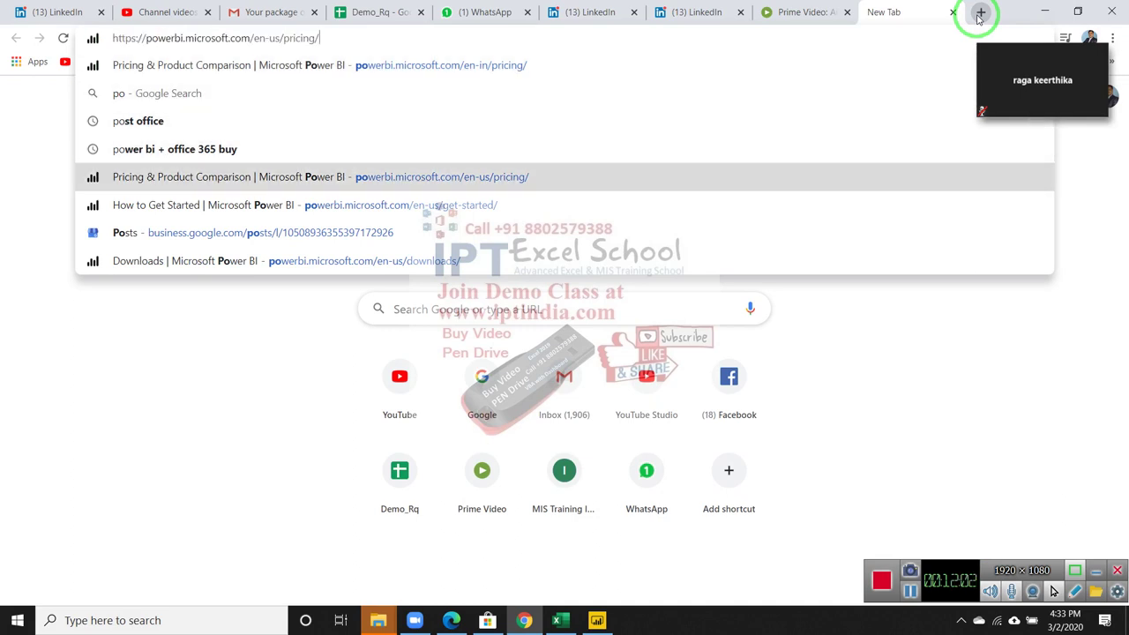
pyautogui.press('Down')
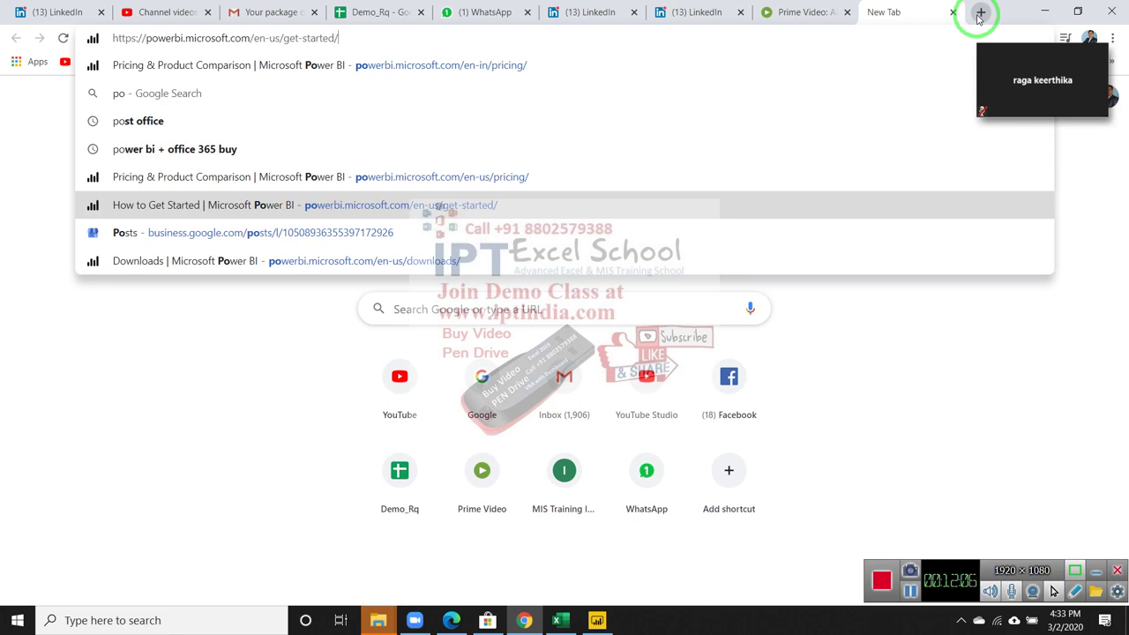
pyautogui.press('Return')
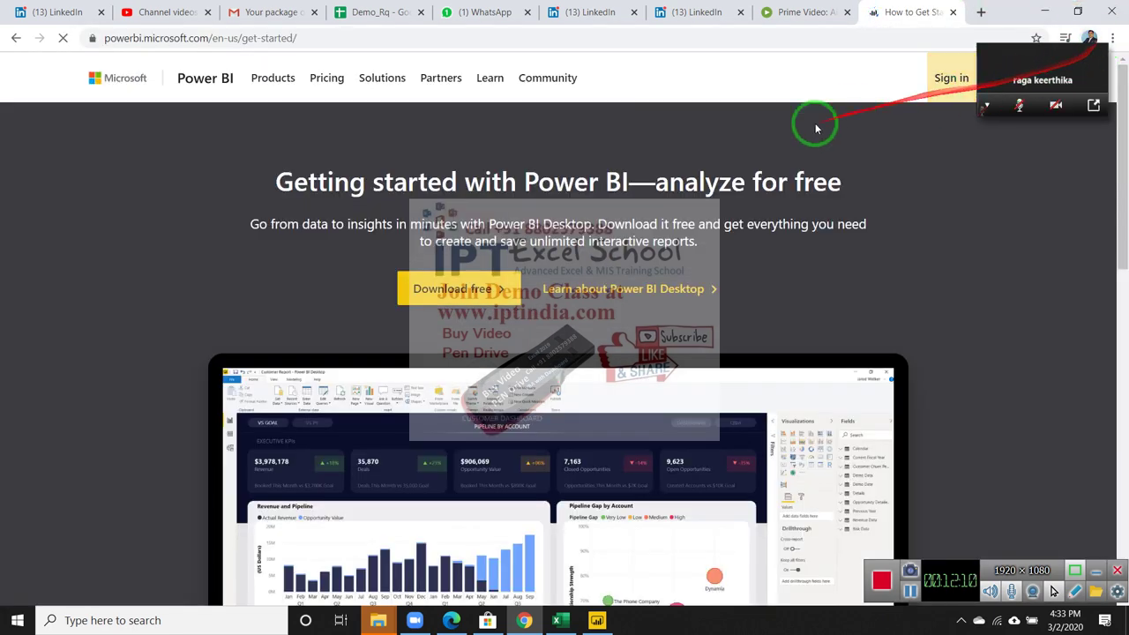
pyautogui.moveTo(767, 150); pyautogui.dragTo(896, 97)
pyautogui.click(945, 81)
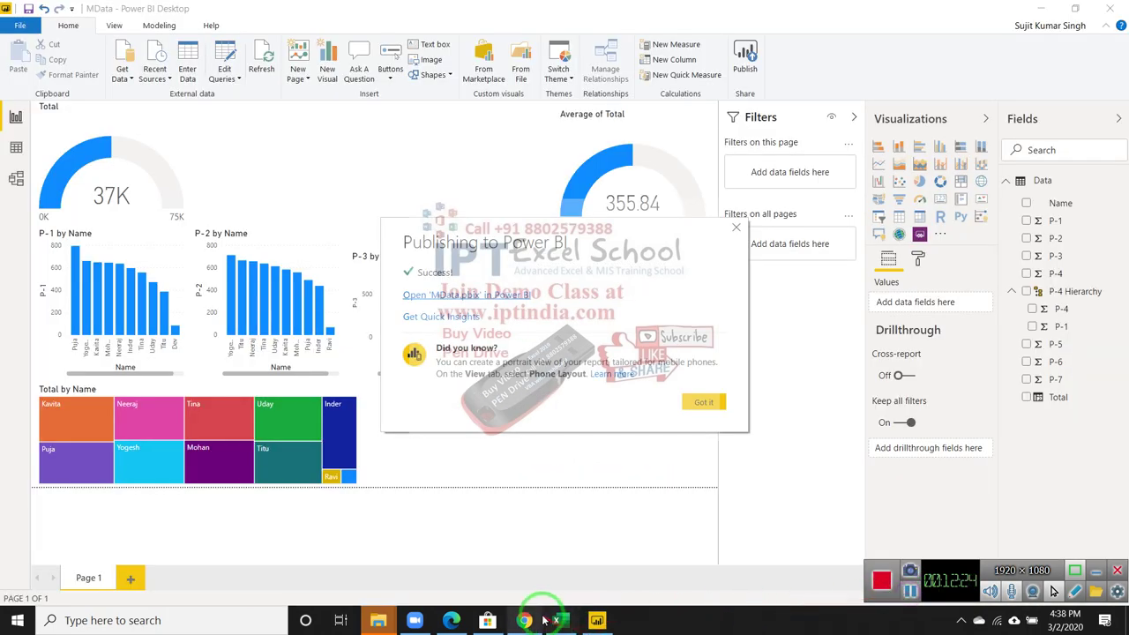
# - Sign in to Power BI with a different work account and save the password in Chrome
pyautogui.click(539, 617)
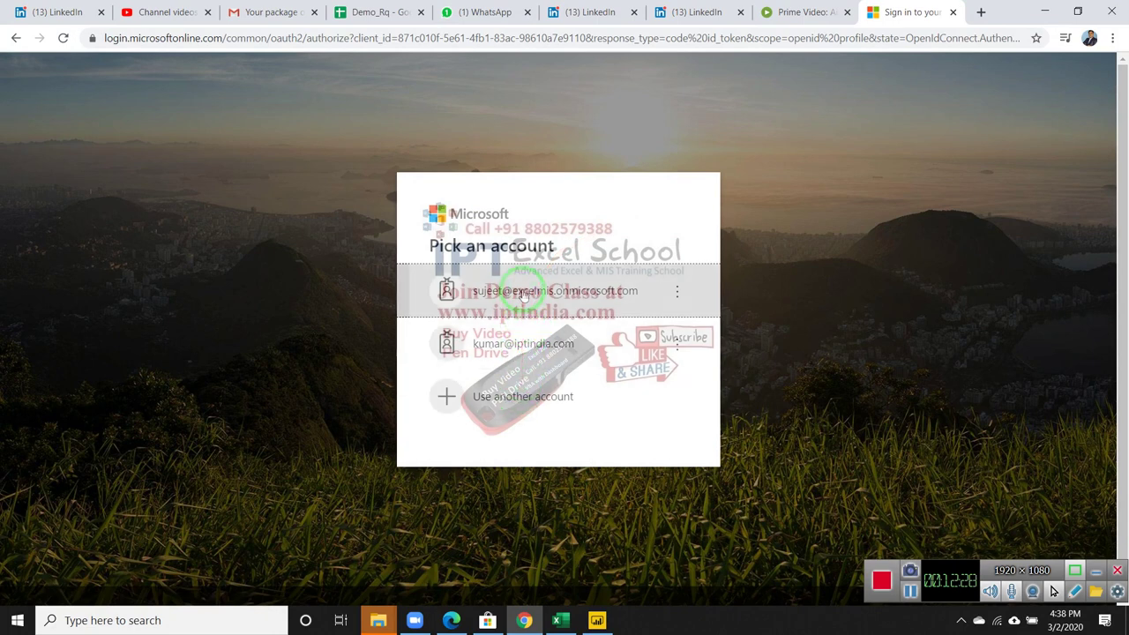
pyautogui.click(517, 404)
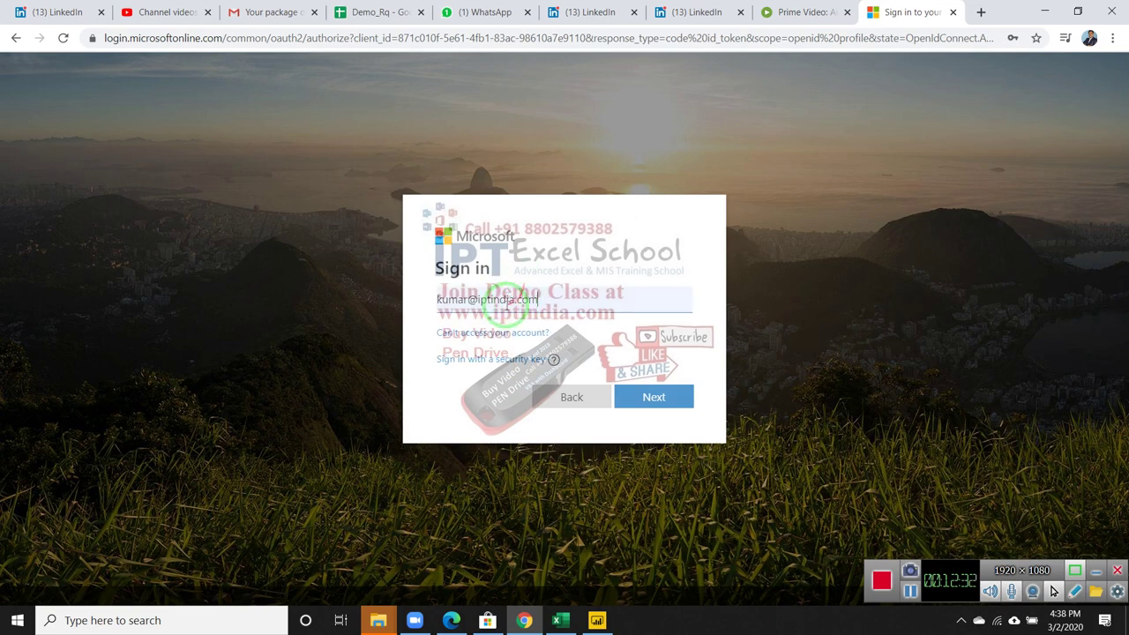
pyautogui.doubleClick(457, 299)
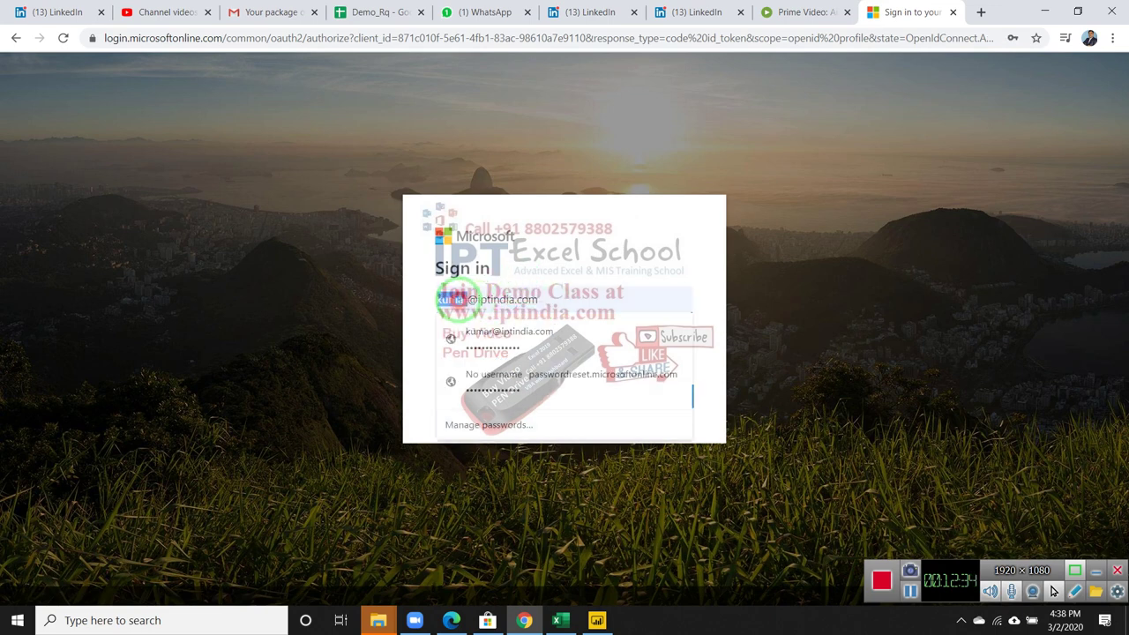
pyautogui.write('erbi')
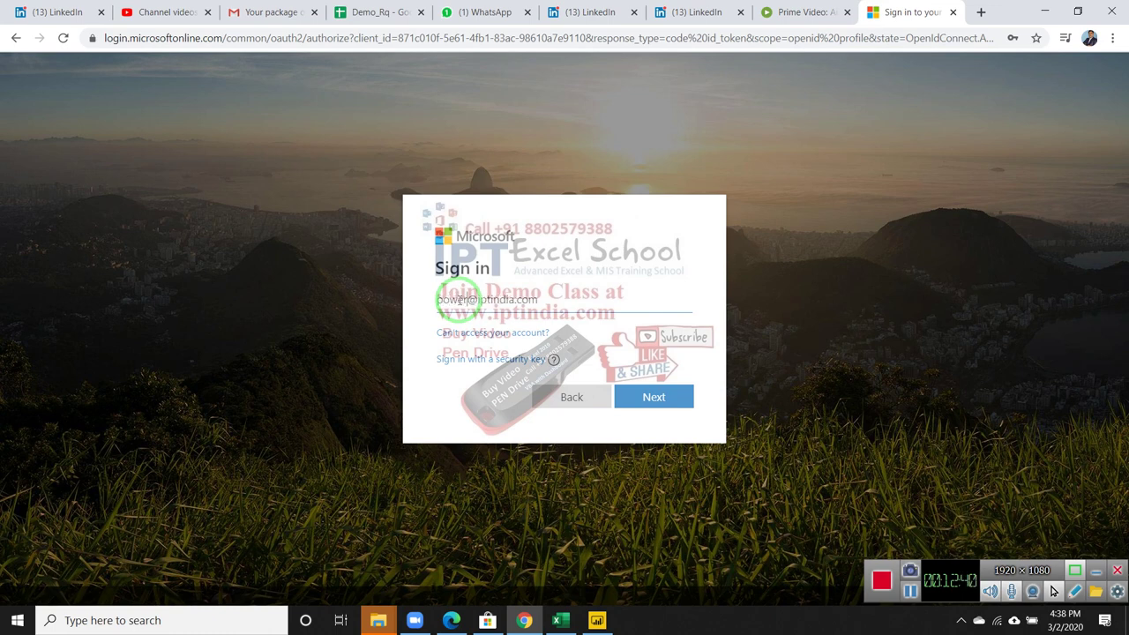
pyautogui.click(638, 402)
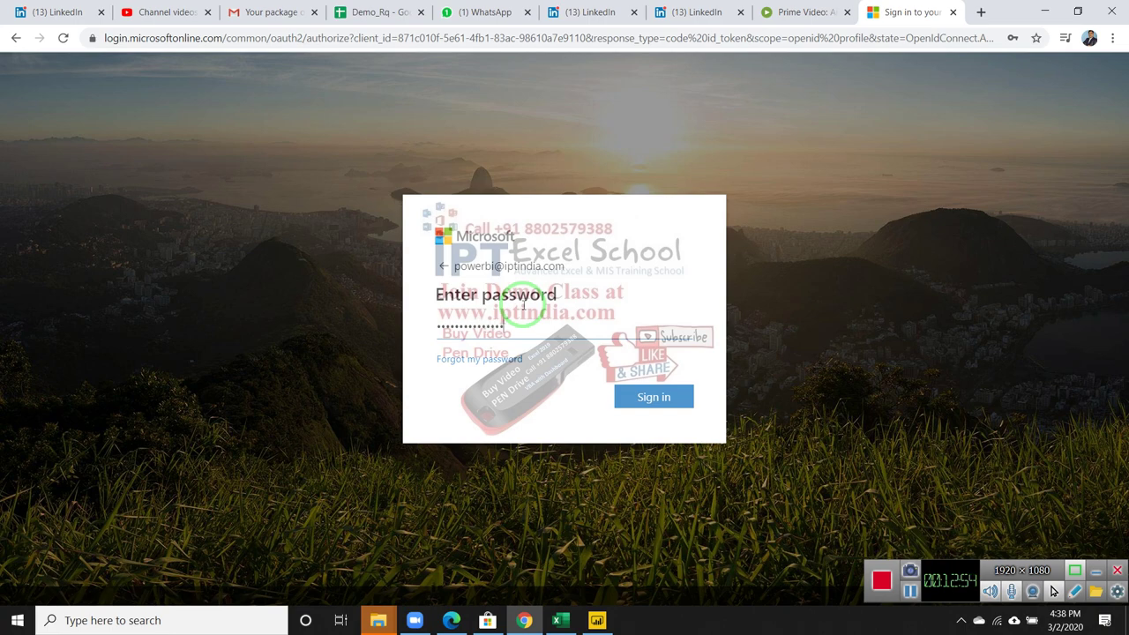
pyautogui.click(654, 405)
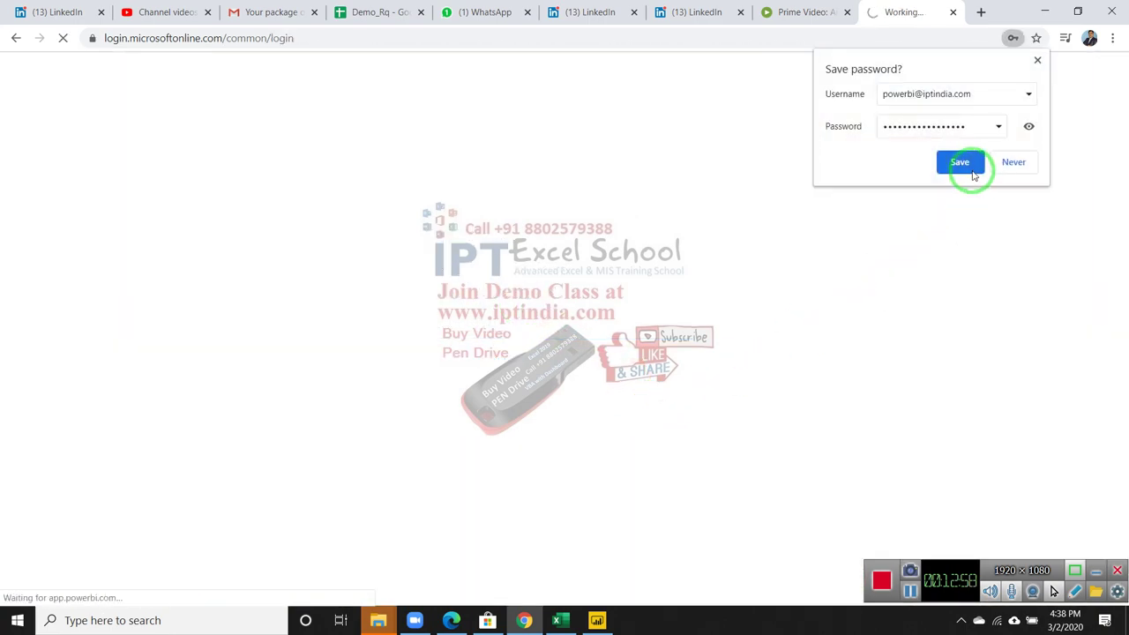
pyautogui.click(972, 169)
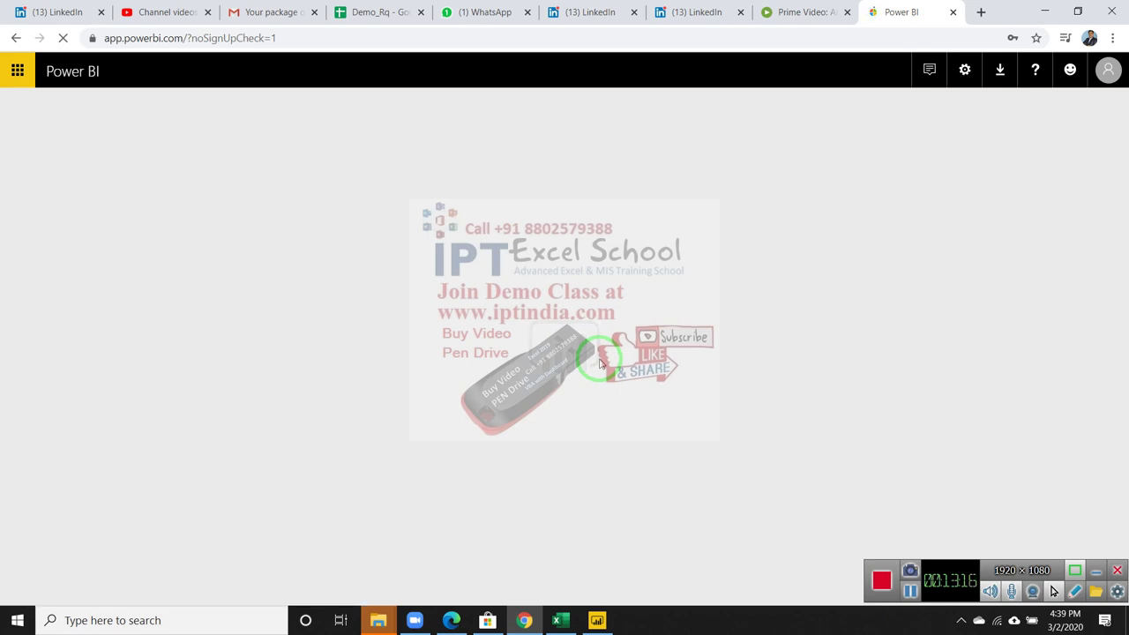
pyautogui.click(597, 620)
# - Close the publish-success message and look over the File > Export options without changing anything
pyautogui.click(703, 403)
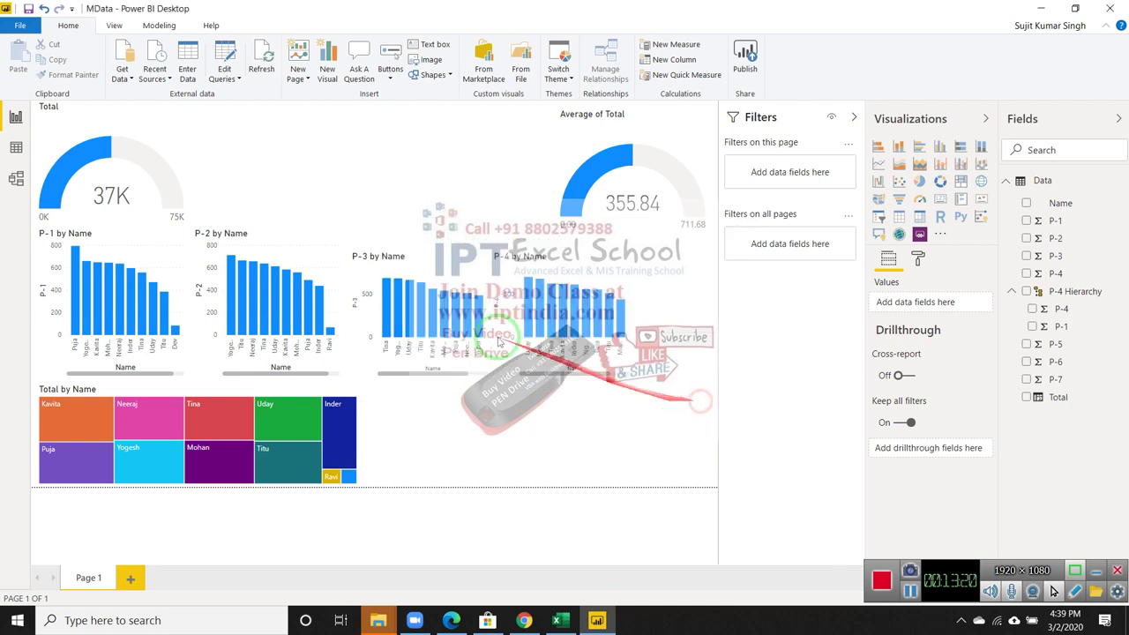
pyautogui.click(24, 25)
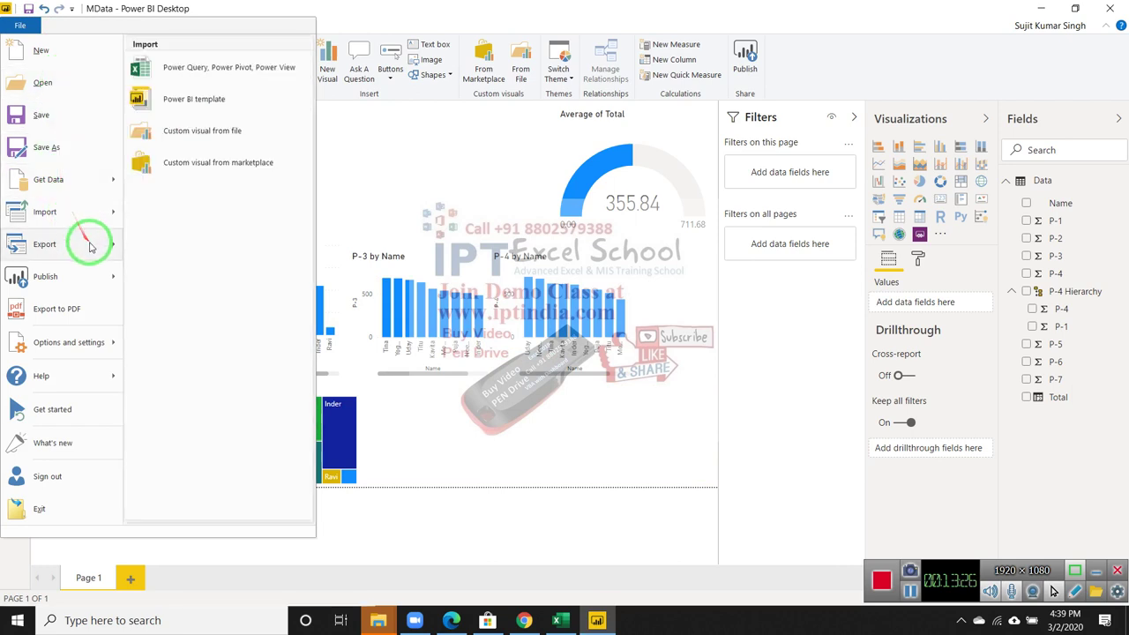
pyautogui.moveTo(88, 240)
pyautogui.moveTo(93, 240); pyautogui.dragTo(183, 166)
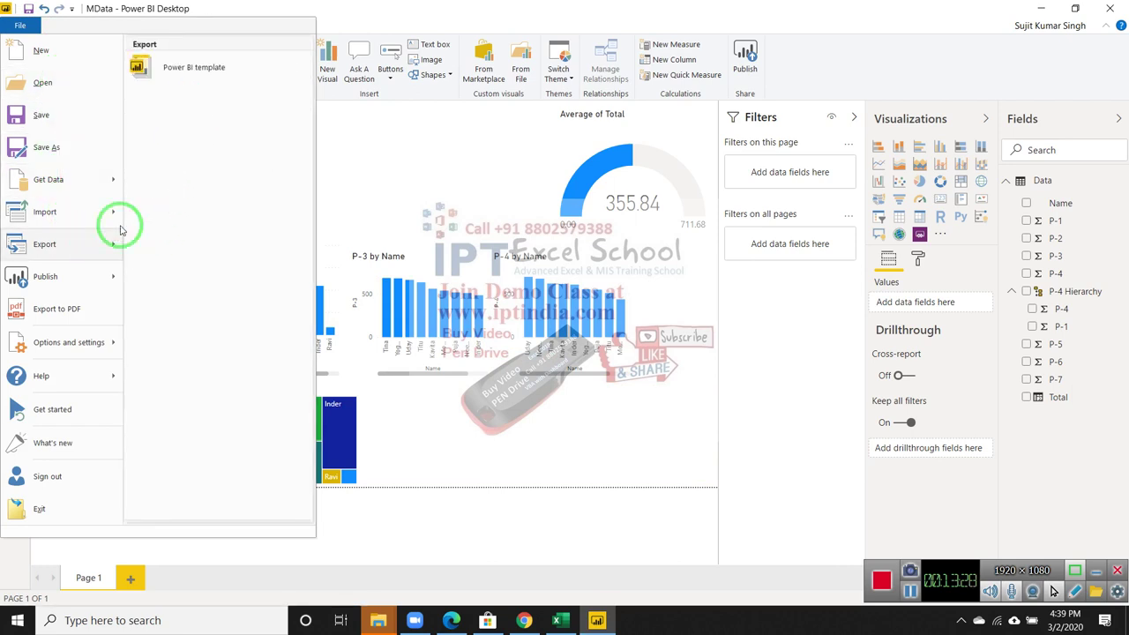
pyautogui.moveTo(29, 326)
pyautogui.mouseDown()
pyautogui.moveTo(789, 377)
pyautogui.moveTo(467, 631)
pyautogui.mouseUp()
pyautogui.click(525, 620)
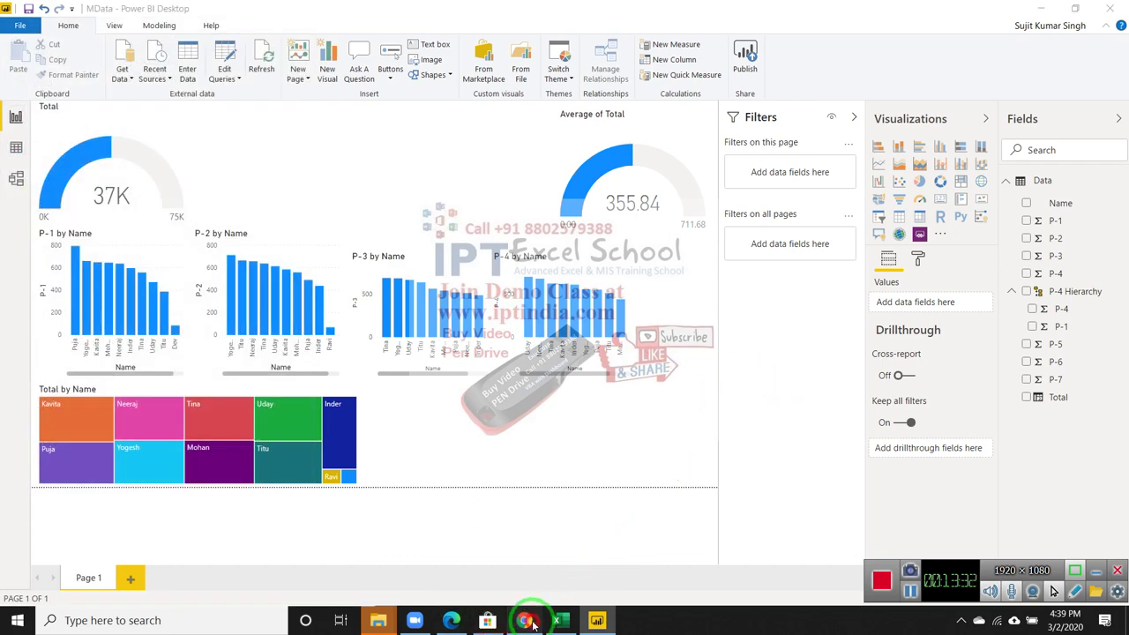
# - Open the My workspace tile from the Power BI service home page
pyautogui.moveTo(521, 542); pyautogui.dragTo(386, 292)
pyautogui.scroll(-2, 503, 453)
pyautogui.moveTo(504, 453); pyautogui.dragTo(171, 298)
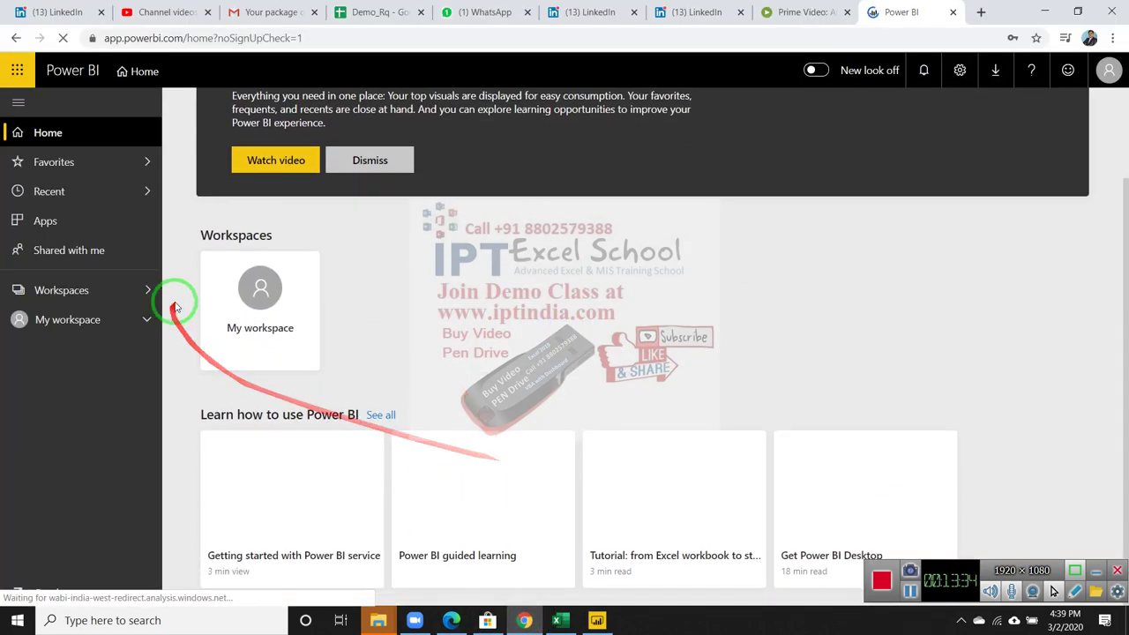
pyautogui.moveTo(256, 327); pyautogui.dragTo(788, 91)
pyautogui.scroll(2, 829, 277)
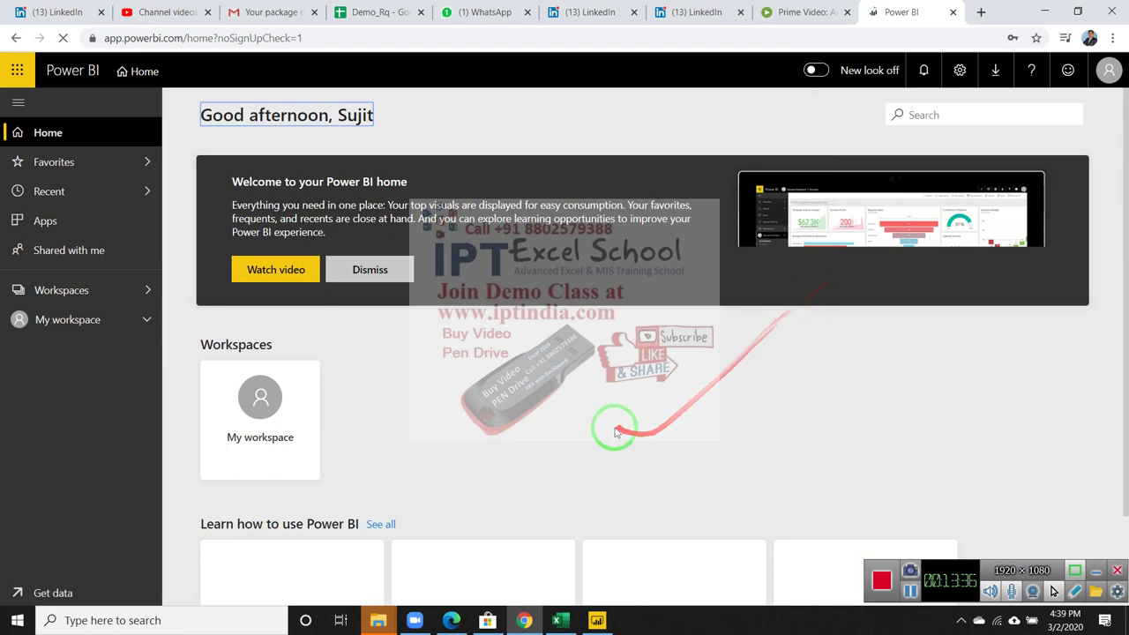
pyautogui.moveTo(616, 432); pyautogui.dragTo(121, 391)
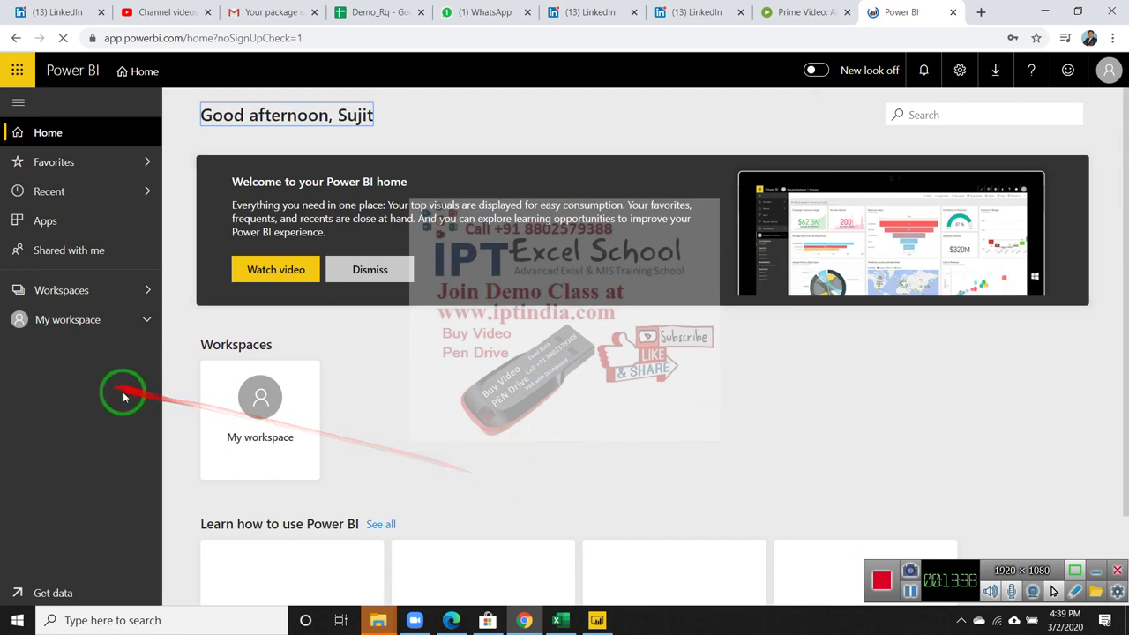
pyautogui.moveTo(182, 416); pyautogui.dragTo(225, 433)
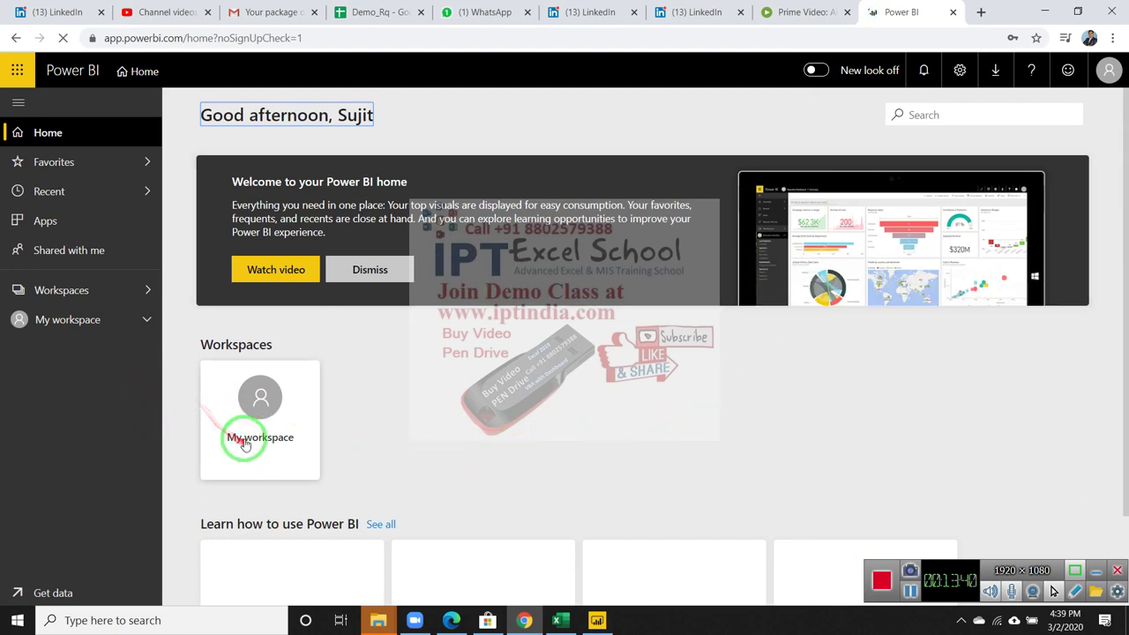
pyautogui.click(246, 436)
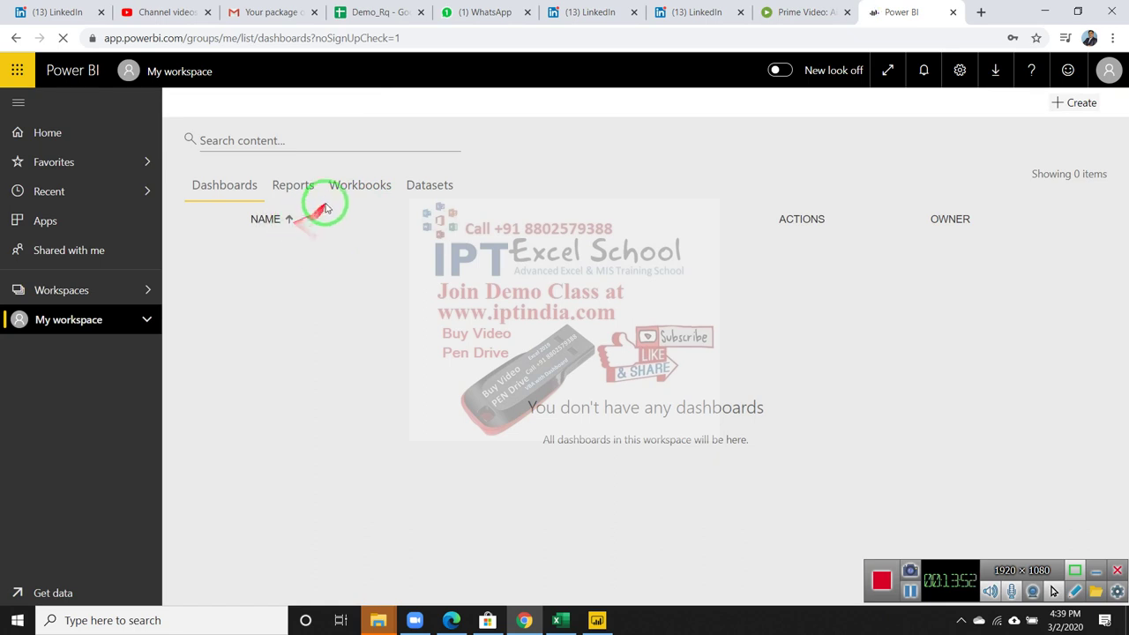
# - Open the MData report from the My workspace reports list
pyautogui.click(288, 194)
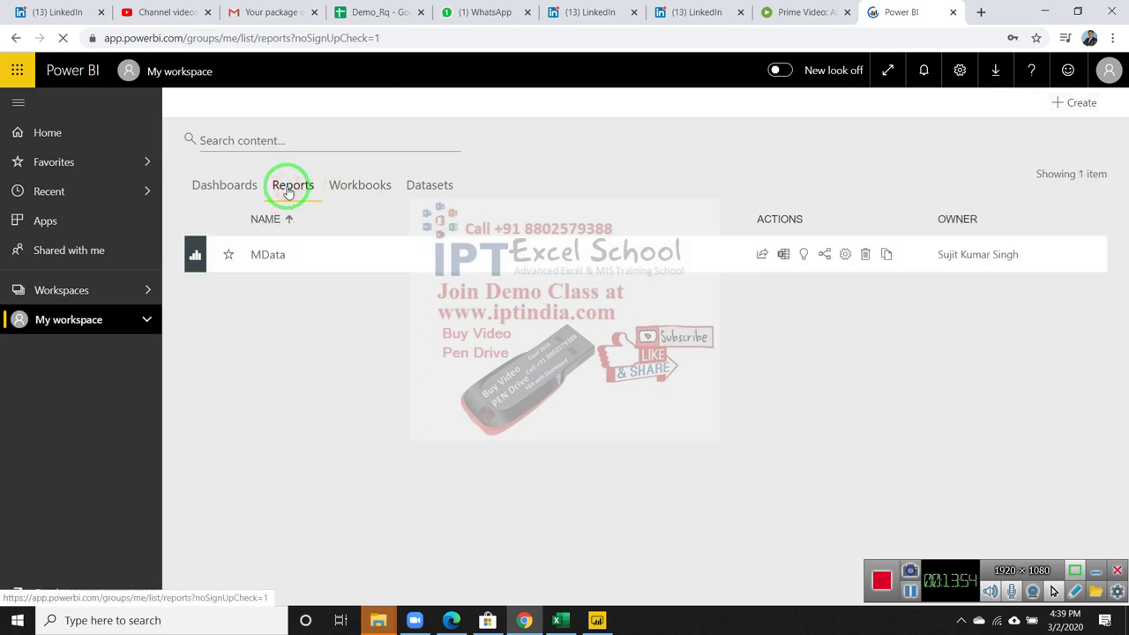
pyautogui.click(270, 255)
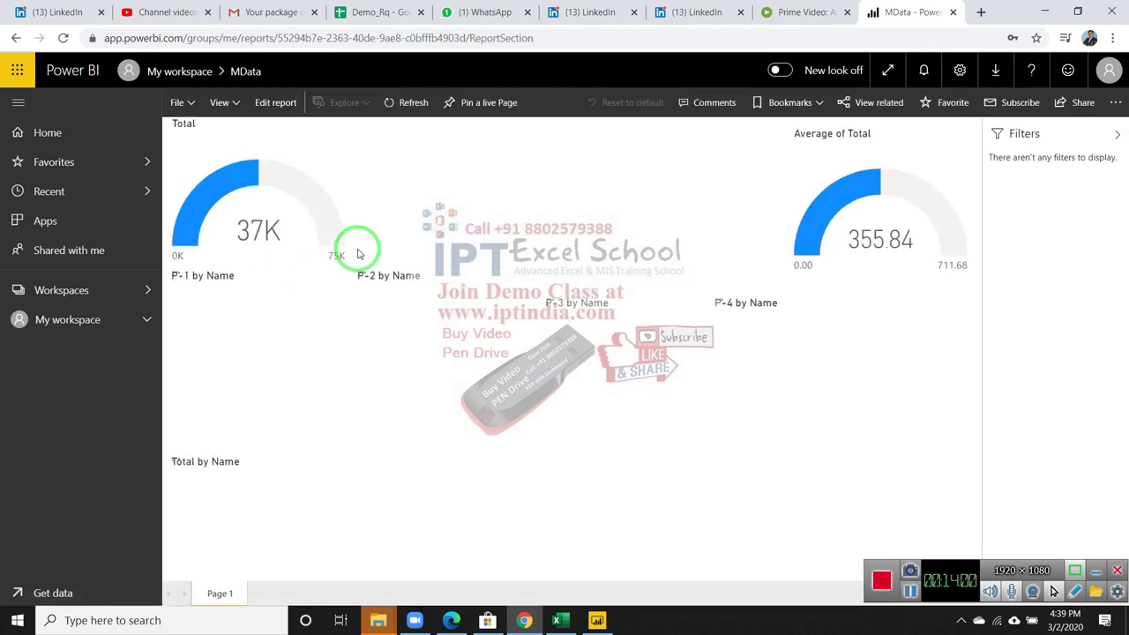
pyautogui.moveTo(538, 300)
pyautogui.mouseDown()
pyautogui.moveTo(658, 481)
pyautogui.moveTo(1033, 232)
pyautogui.mouseUp()
# - Try sharing the report, then close the Upgrade to Power BI Pro prompt
pyautogui.click(1069, 108)
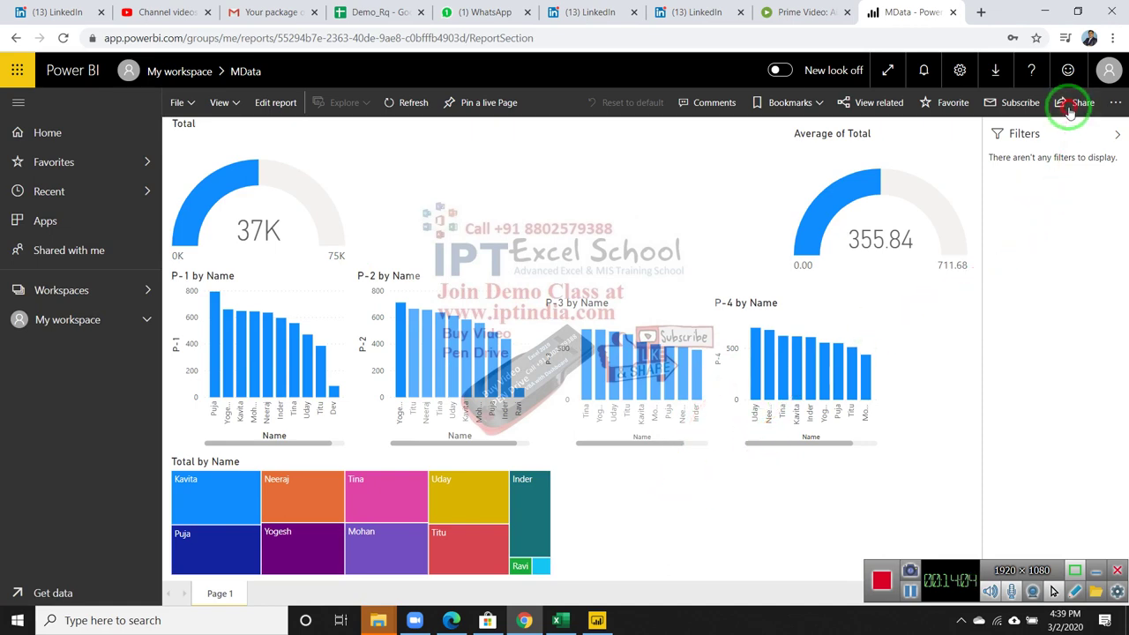
pyautogui.moveTo(1053, 139); pyautogui.dragTo(715, 297)
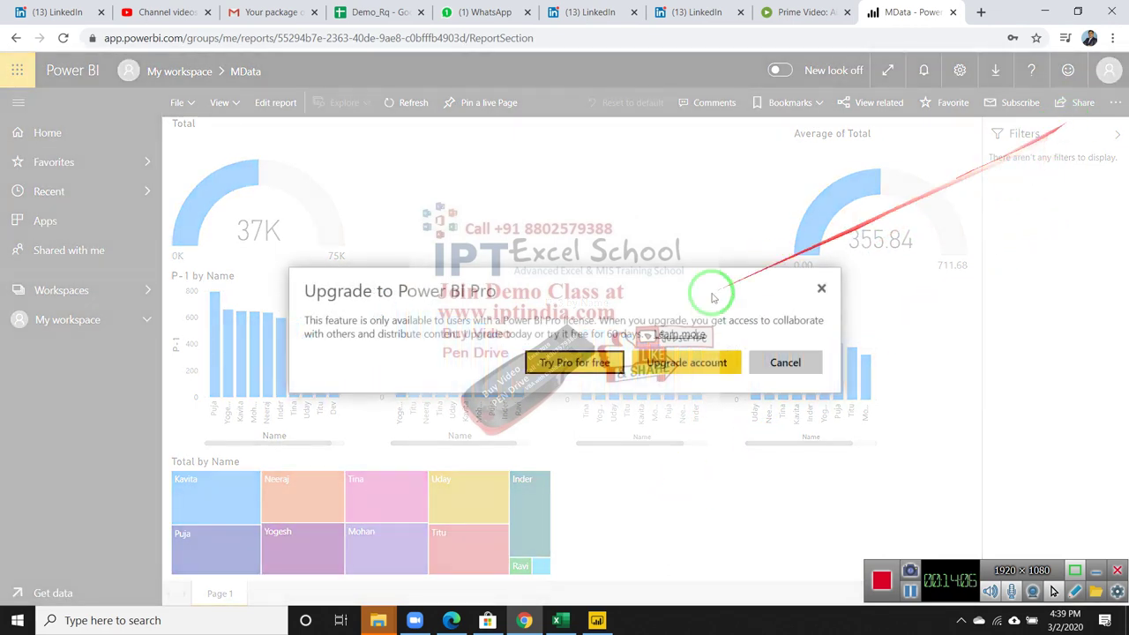
pyautogui.moveTo(494, 339); pyautogui.dragTo(408, 333)
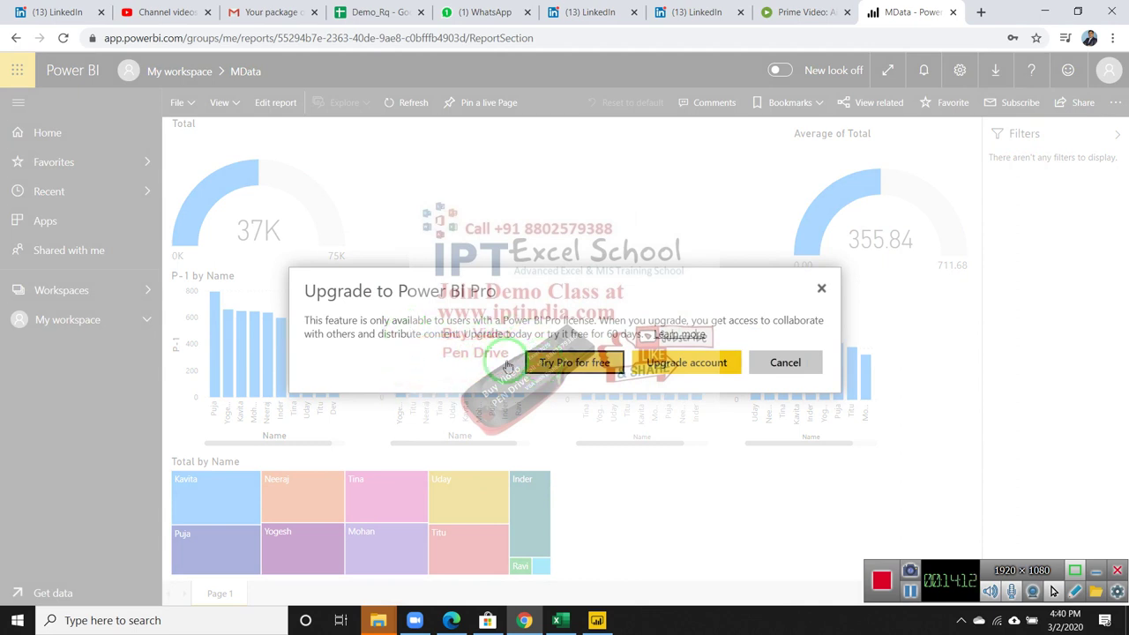
pyautogui.moveTo(508, 365)
pyautogui.mouseDown()
pyautogui.moveTo(159, 323)
pyautogui.moveTo(958, 272)
pyautogui.mouseUp()
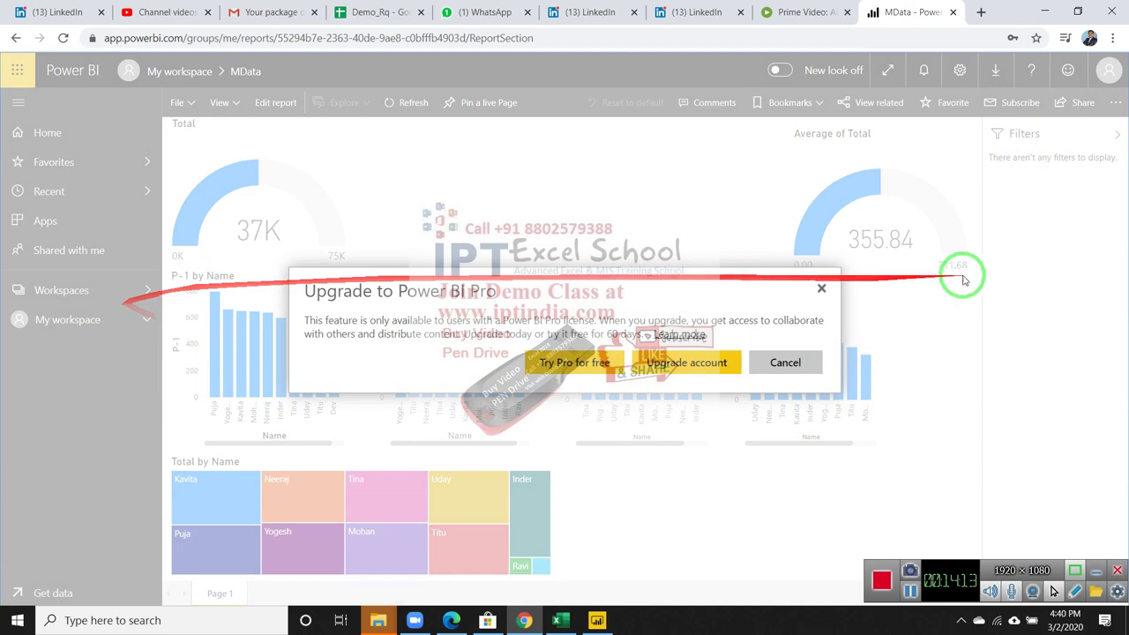
pyautogui.click(821, 290)
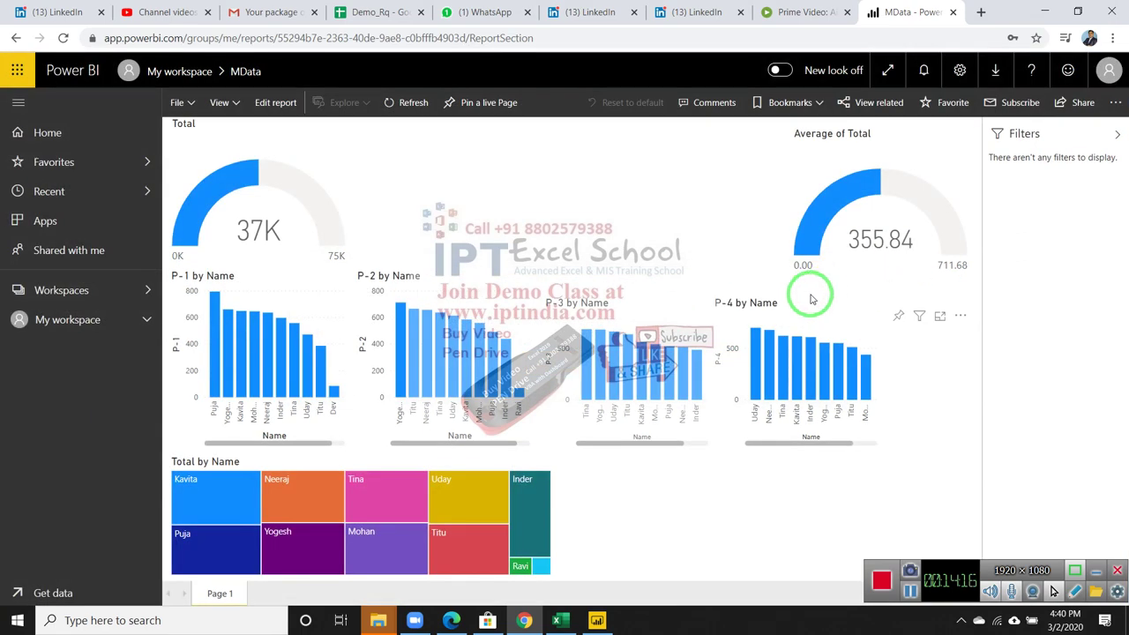
pyautogui.moveTo(756, 291); pyautogui.dragTo(177, 255)
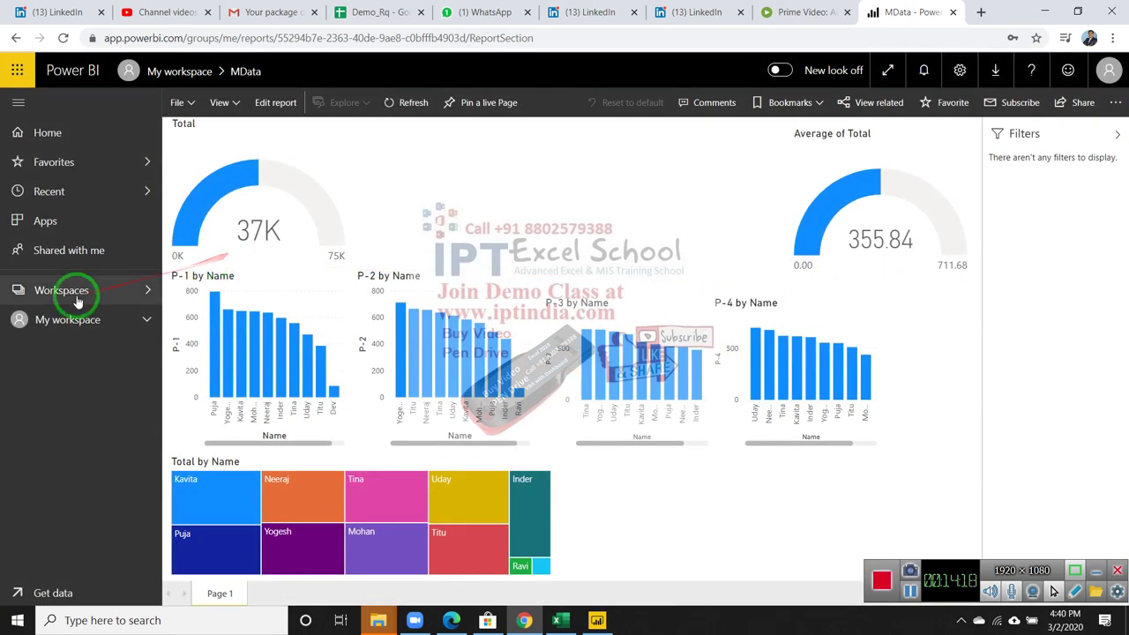
pyautogui.click(77, 256)
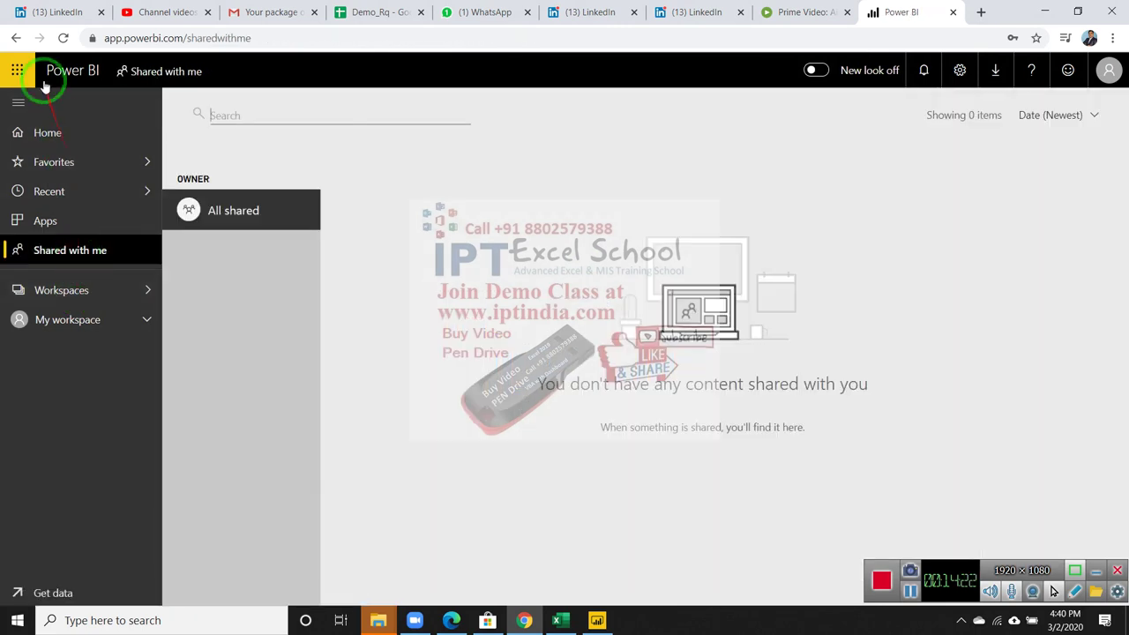
pyautogui.moveTo(59, 117); pyautogui.dragTo(527, 214)
pyautogui.moveTo(518, 320); pyautogui.dragTo(214, 276)
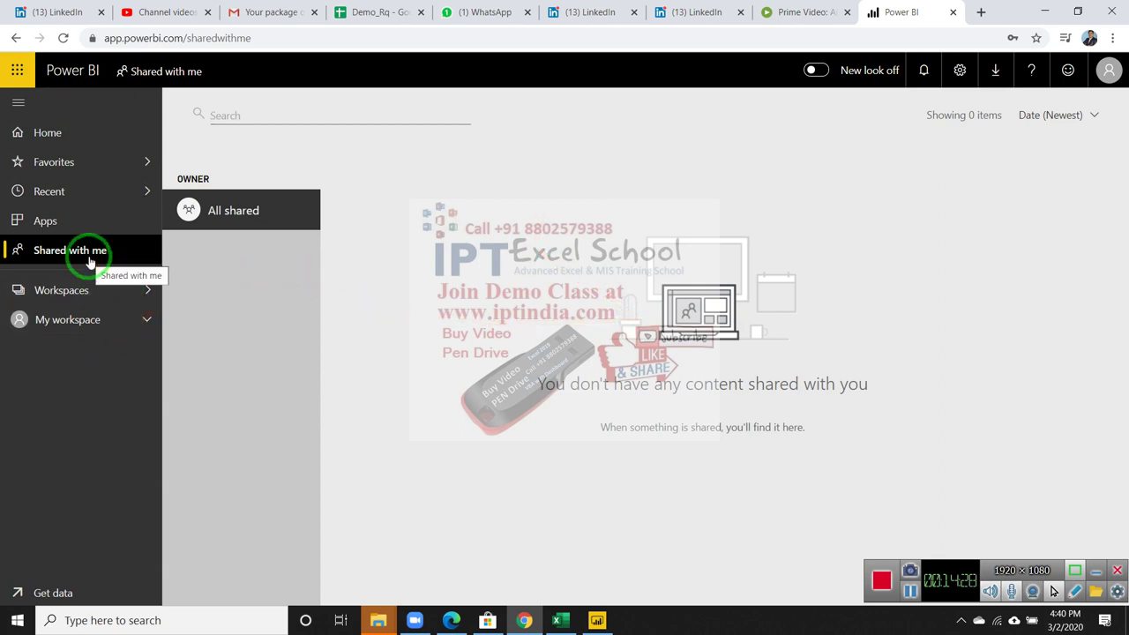
pyautogui.moveTo(89, 262); pyautogui.dragTo(254, 492)
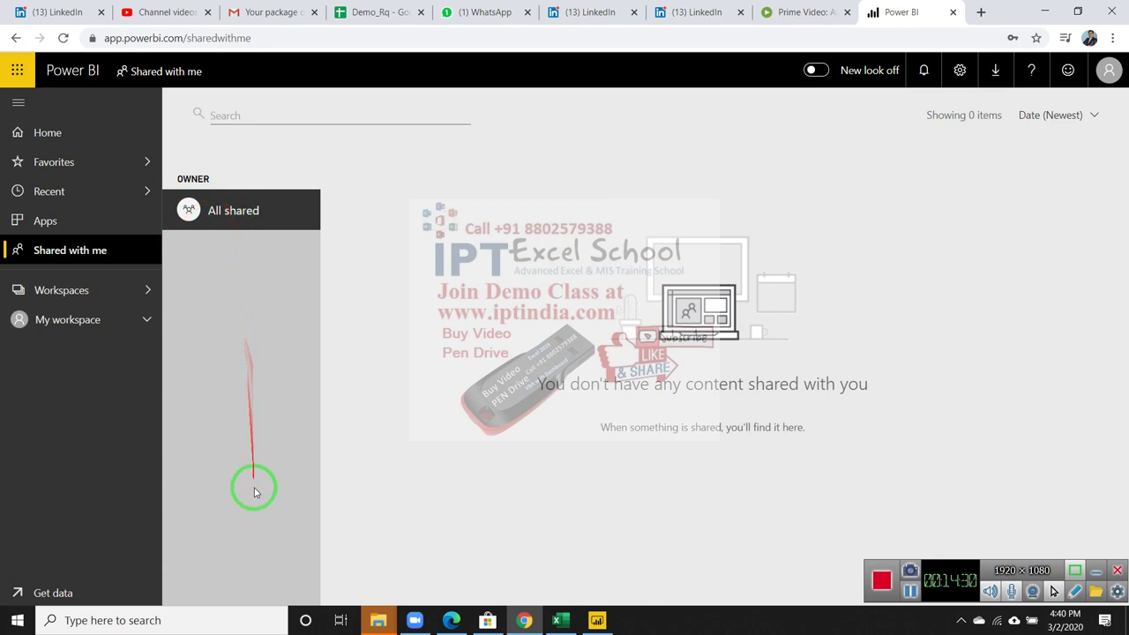
pyautogui.moveTo(252, 353); pyautogui.dragTo(244, 396)
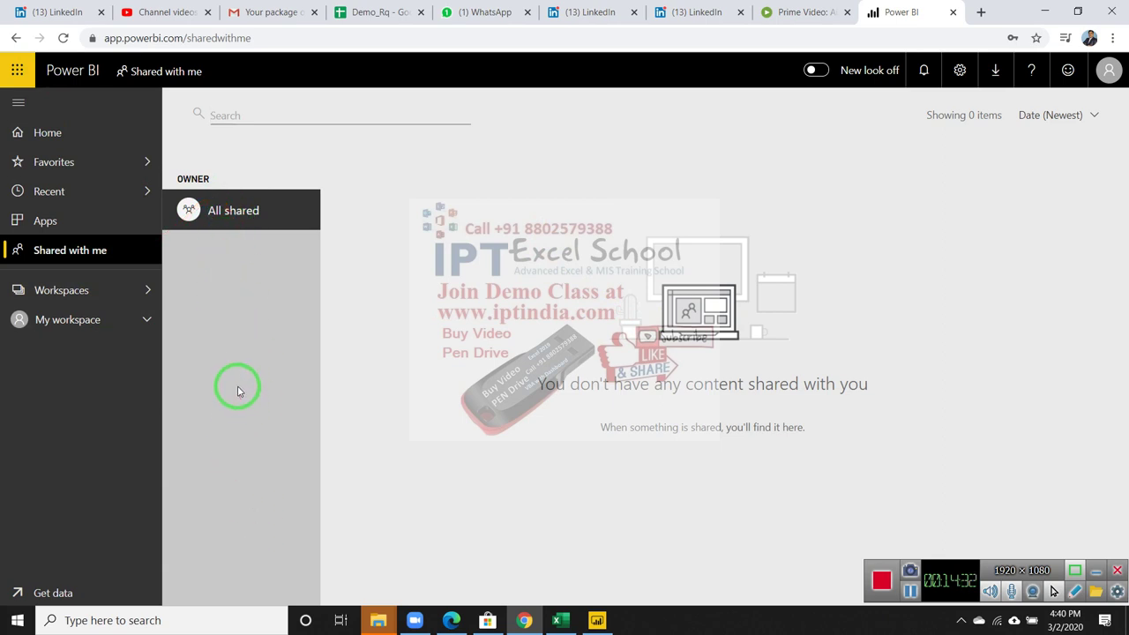
pyautogui.click(49, 132)
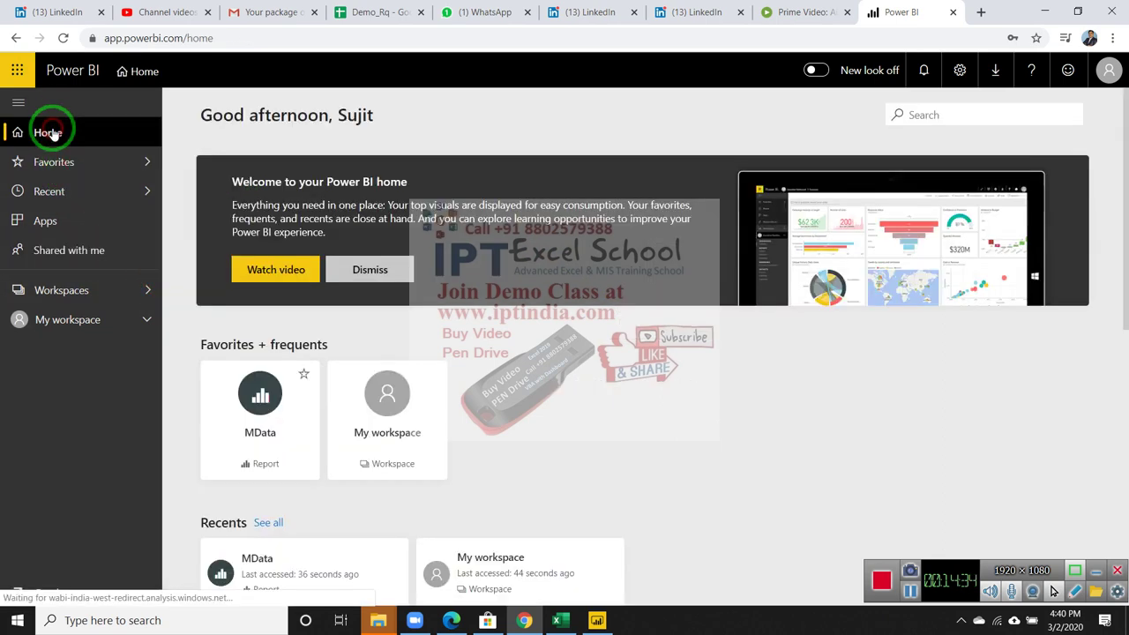
pyautogui.scroll(-1, 291, 441)
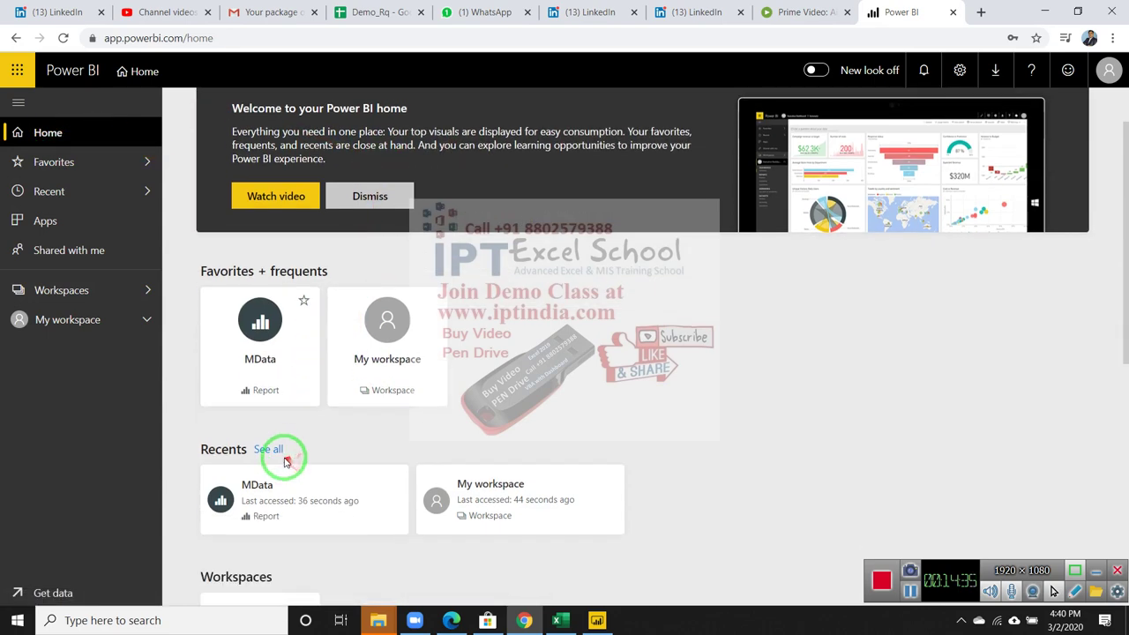
pyautogui.click(53, 322)
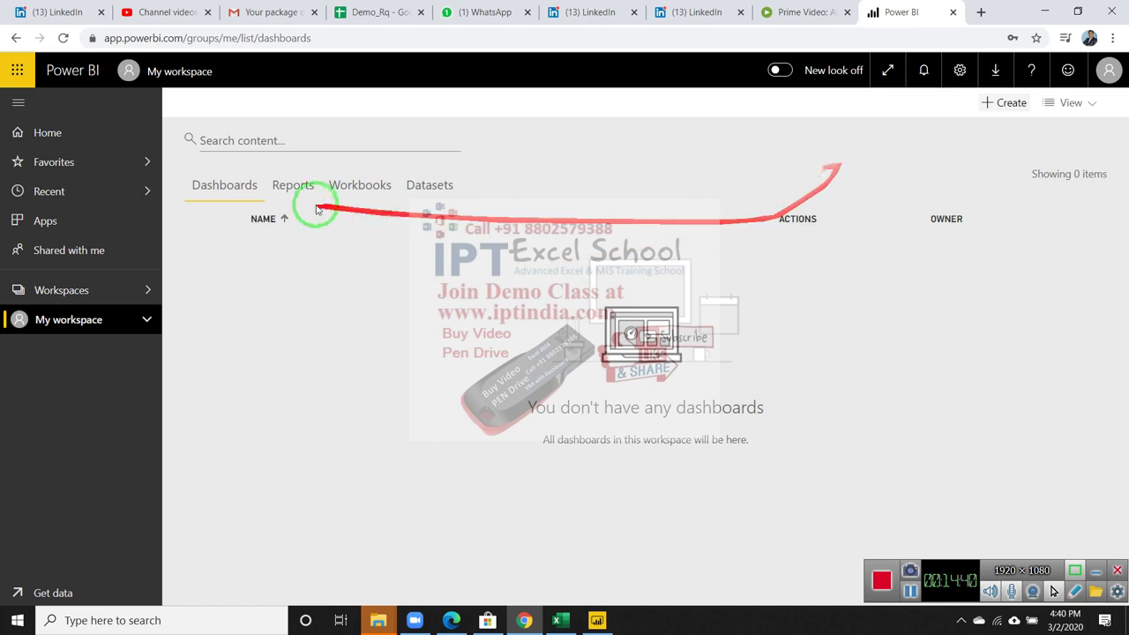
pyautogui.click(296, 186)
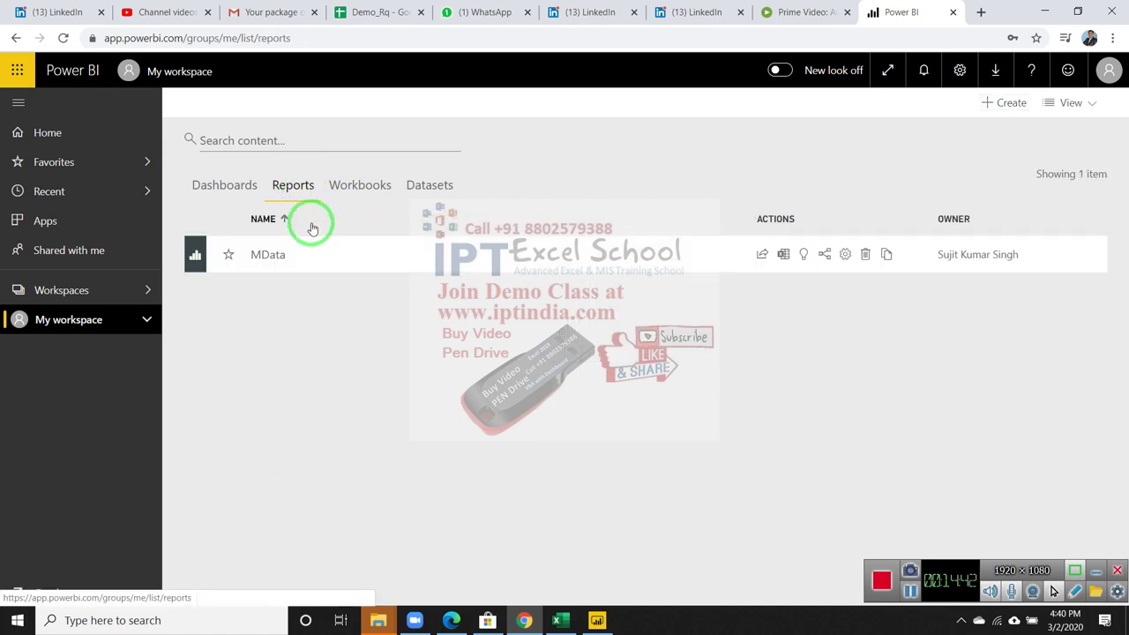
pyautogui.click(294, 258)
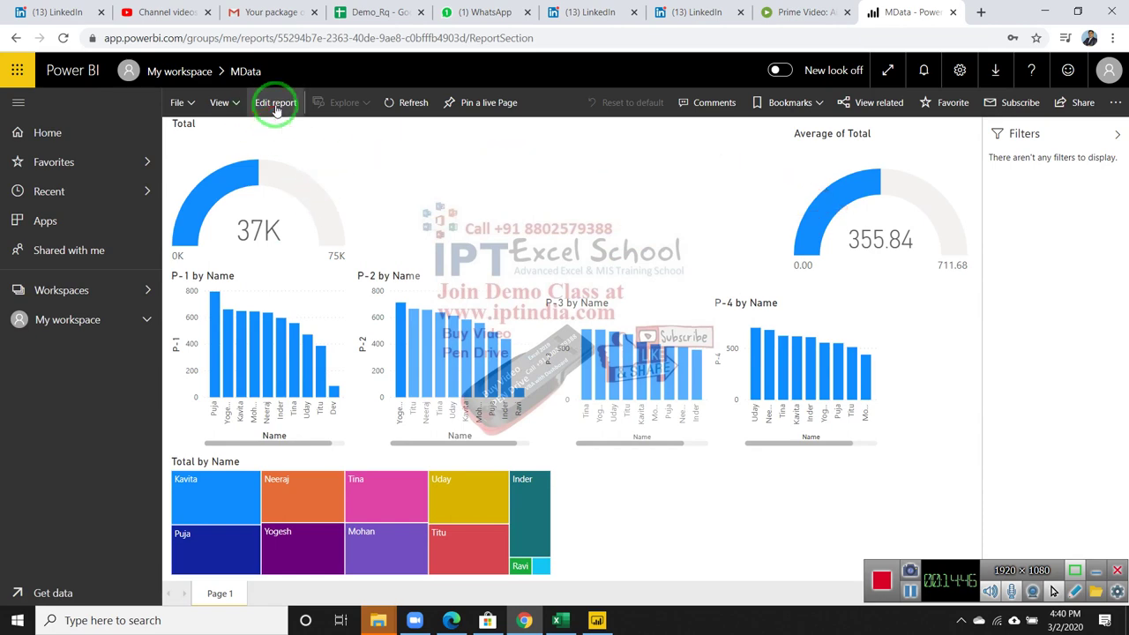
# - Switch the MData report to Edit report mode and open its File menu
pyautogui.click(275, 104)
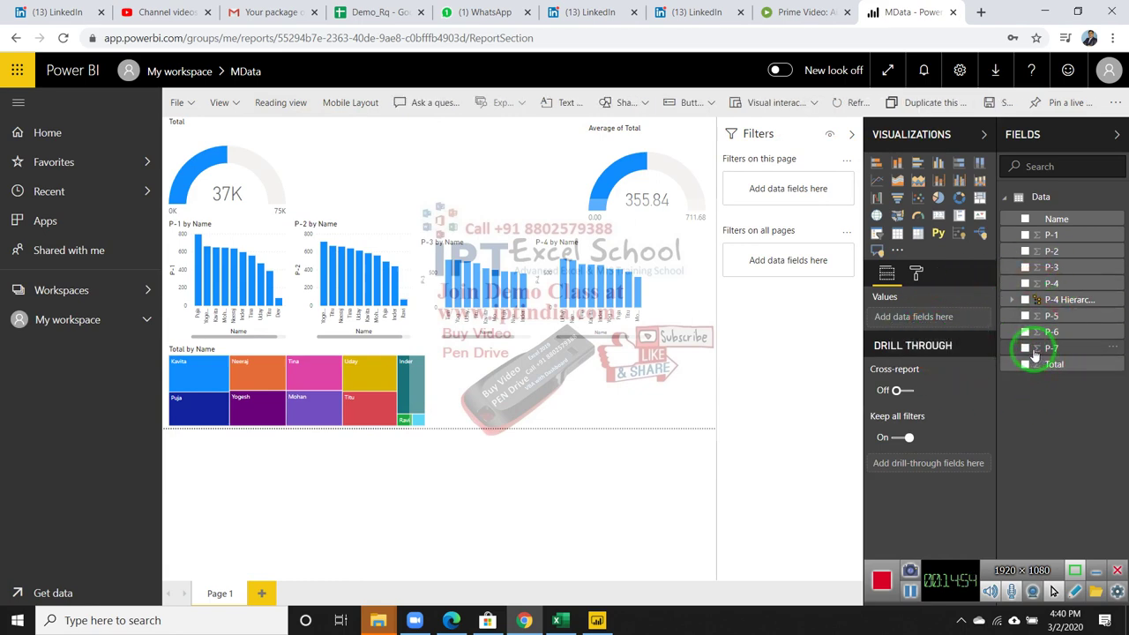
pyautogui.click(192, 106)
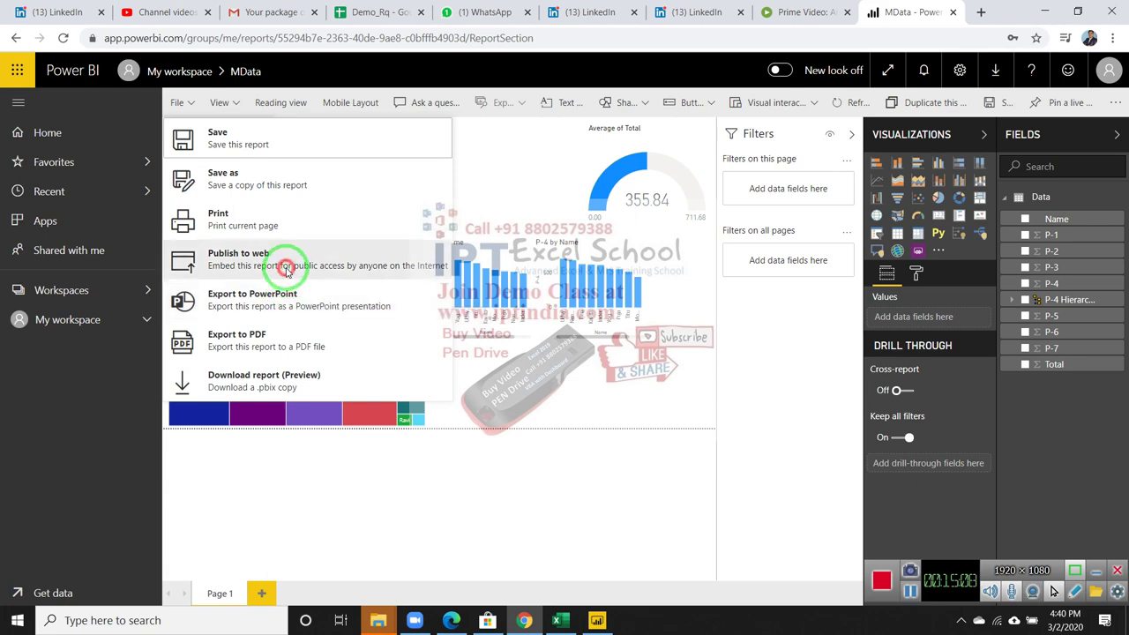
# - Try File > Publish to web, glance at Learn more, then dismiss the embed-code admin notice
pyautogui.click(285, 270)
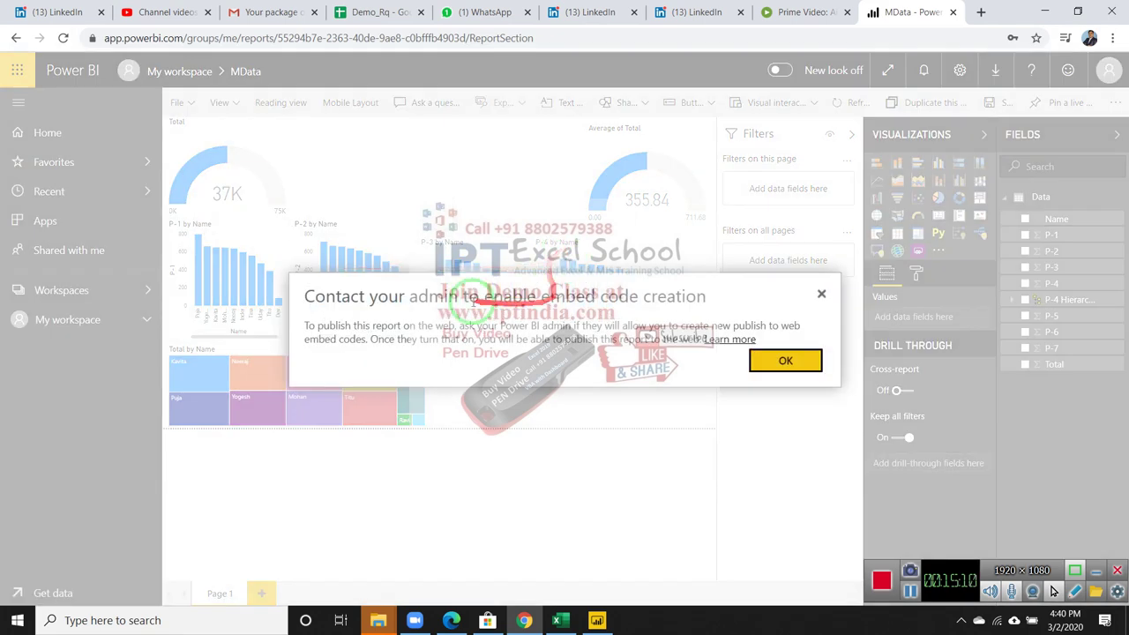
pyautogui.click(739, 347)
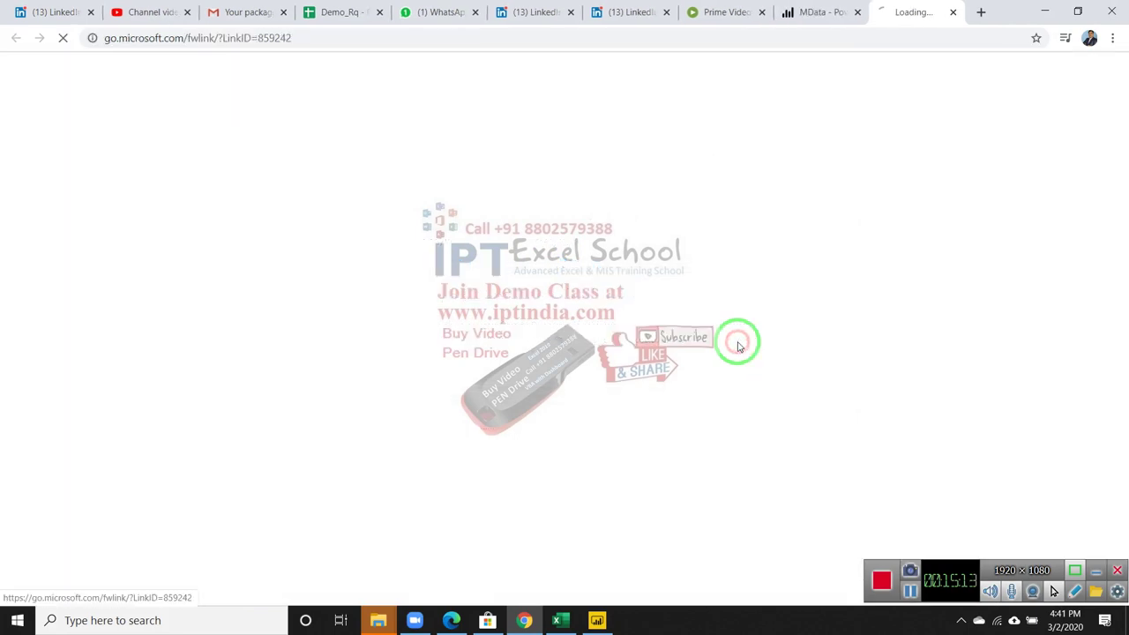
pyautogui.click(954, 11)
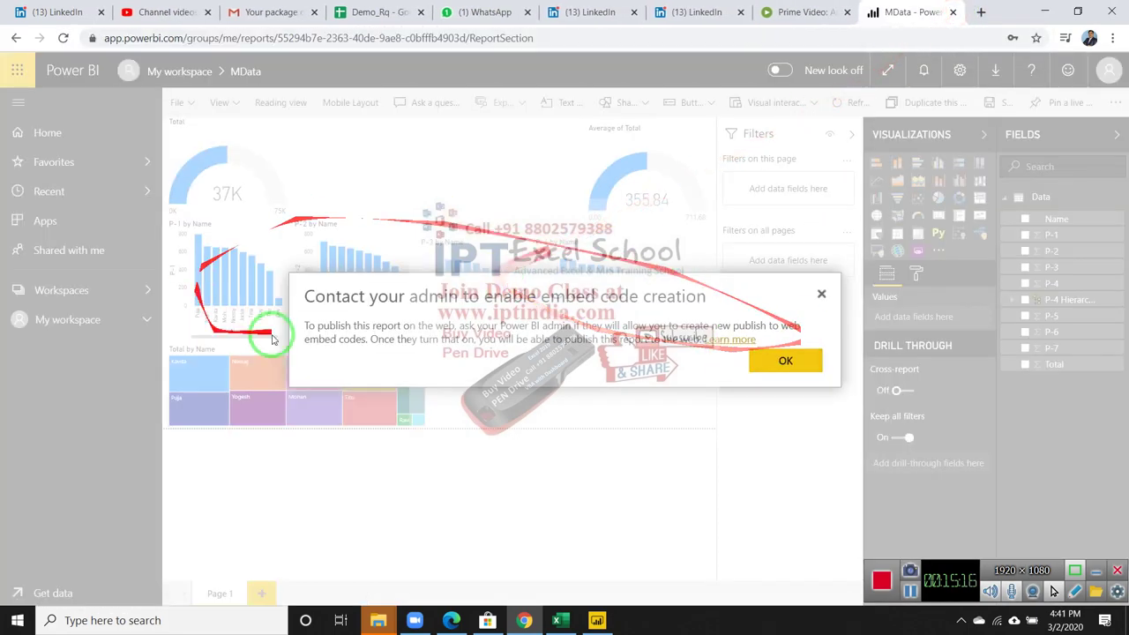
pyautogui.click(823, 295)
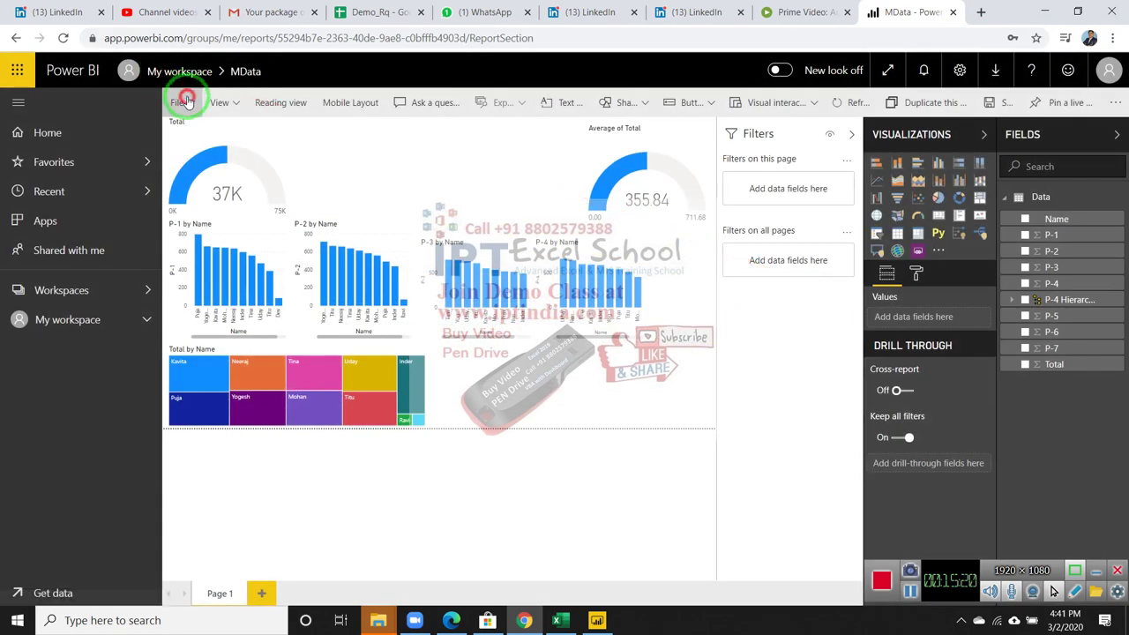
# - Reopen the report's File menu and close it without choosing anything
pyautogui.click(186, 102)
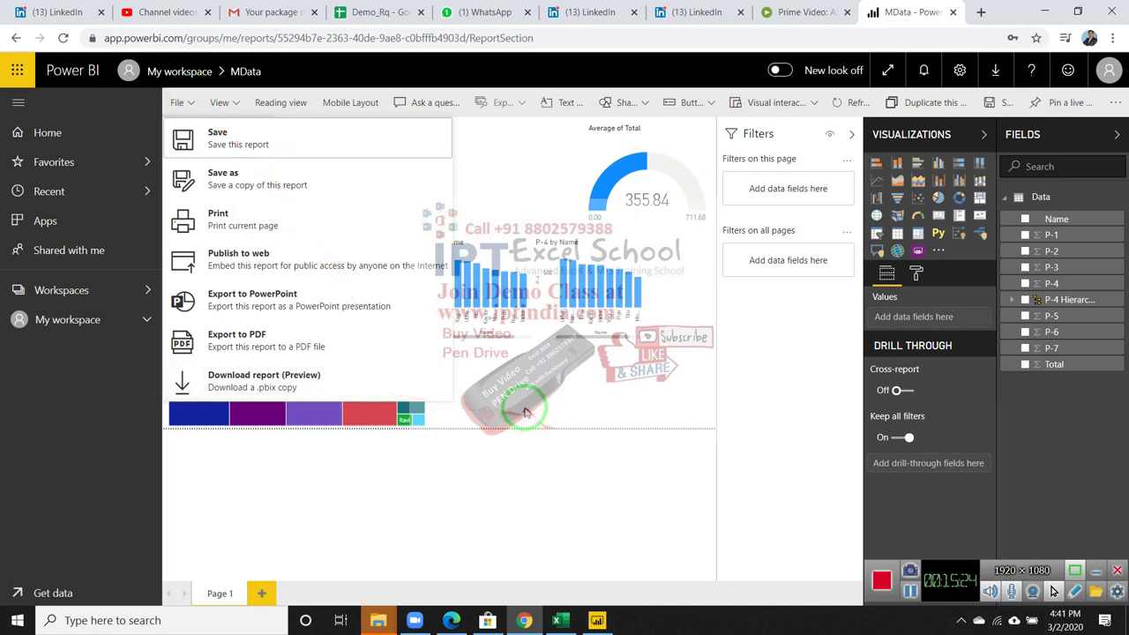
pyautogui.moveTo(611, 450)
pyautogui.mouseDown()
pyautogui.moveTo(744, 242)
pyautogui.moveTo(2, 350)
pyautogui.mouseUp()
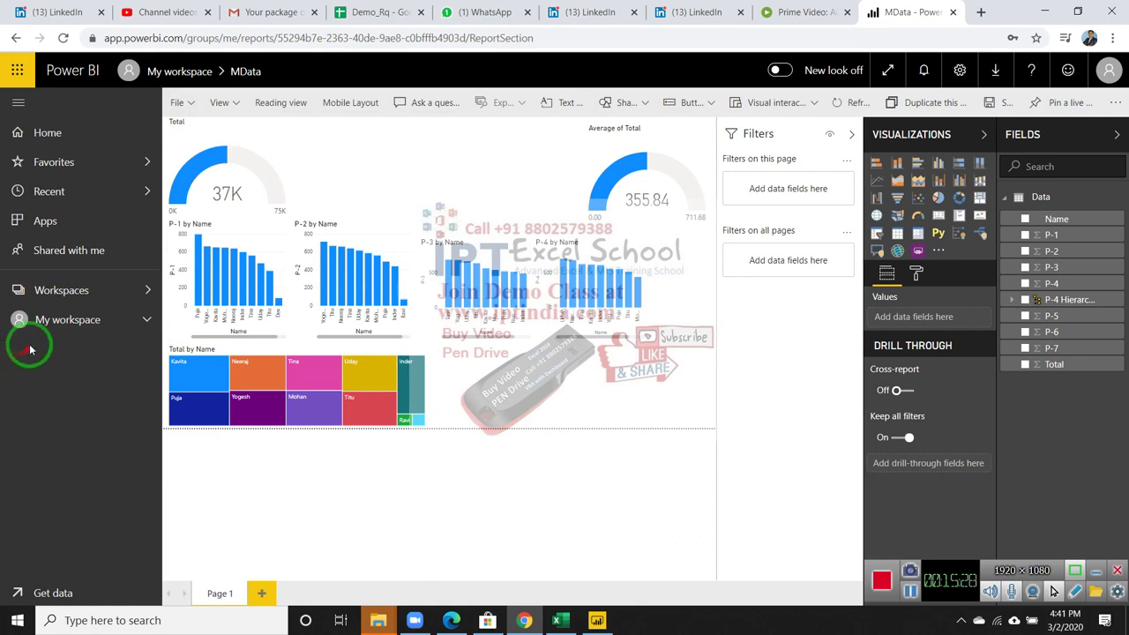
pyautogui.moveTo(30, 350); pyautogui.dragTo(424, 622)
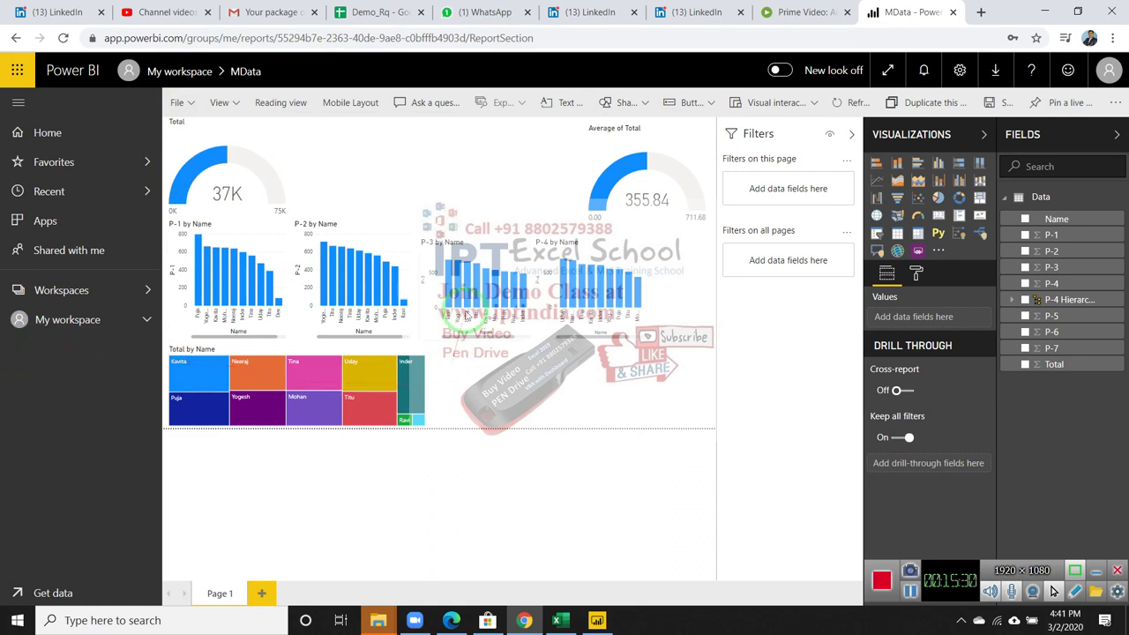
# - Bring the Power BI home page up in Edge, then hide the browser with Win+D to show the desktop
pyautogui.click(449, 624)
pyautogui.moveTo(421, 585); pyautogui.dragTo(673, 411)
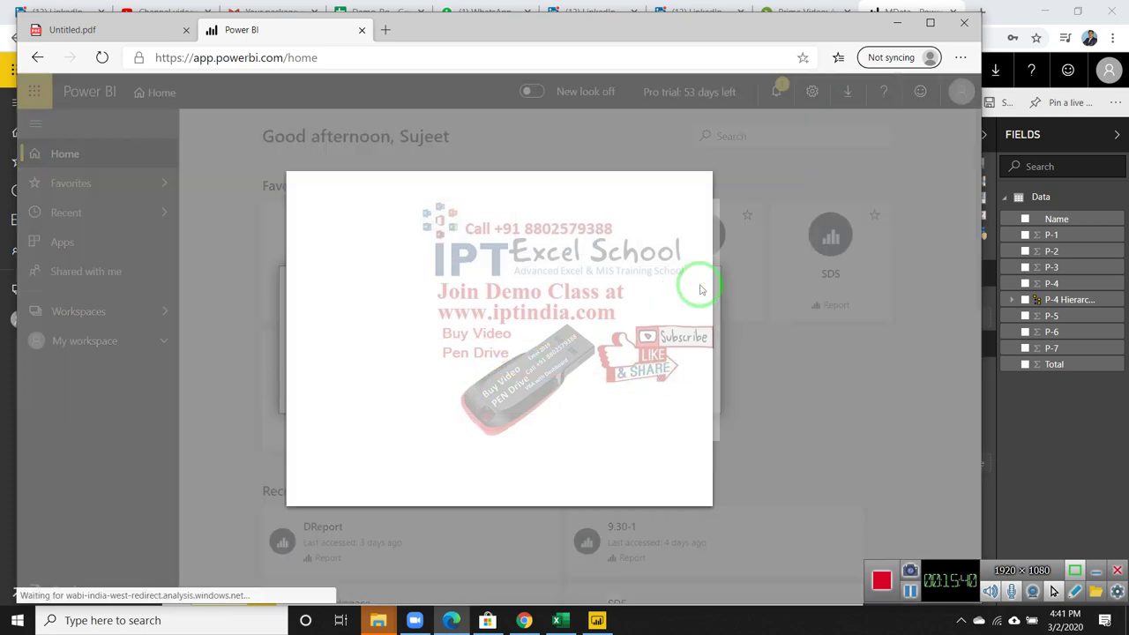
pyautogui.moveTo(684, 298); pyautogui.dragTo(502, 408)
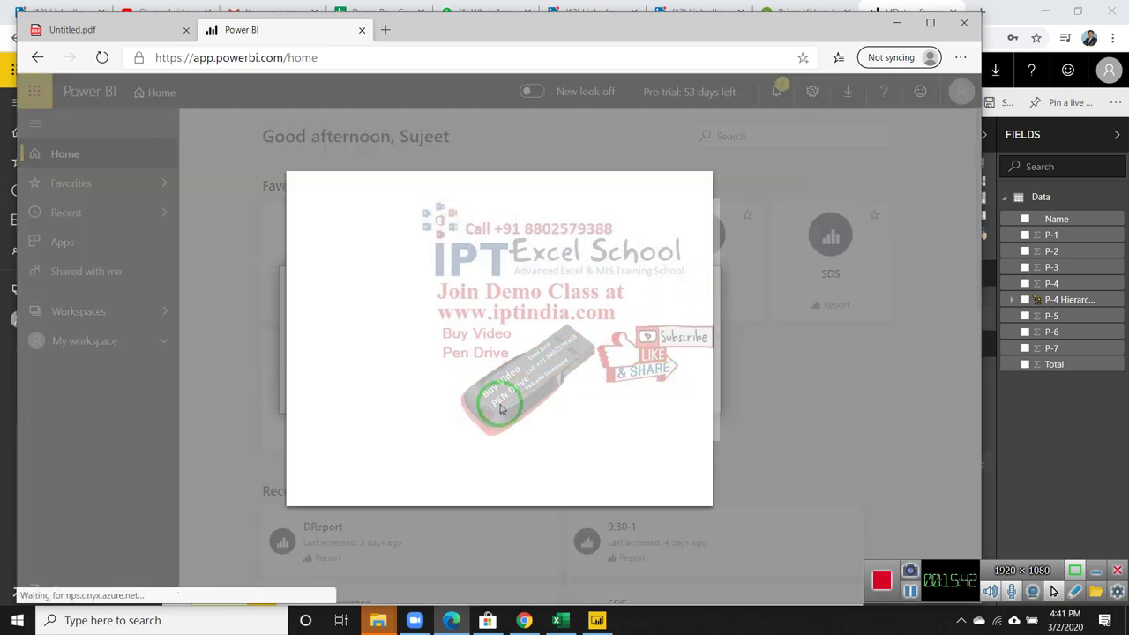
pyautogui.press('super+d')
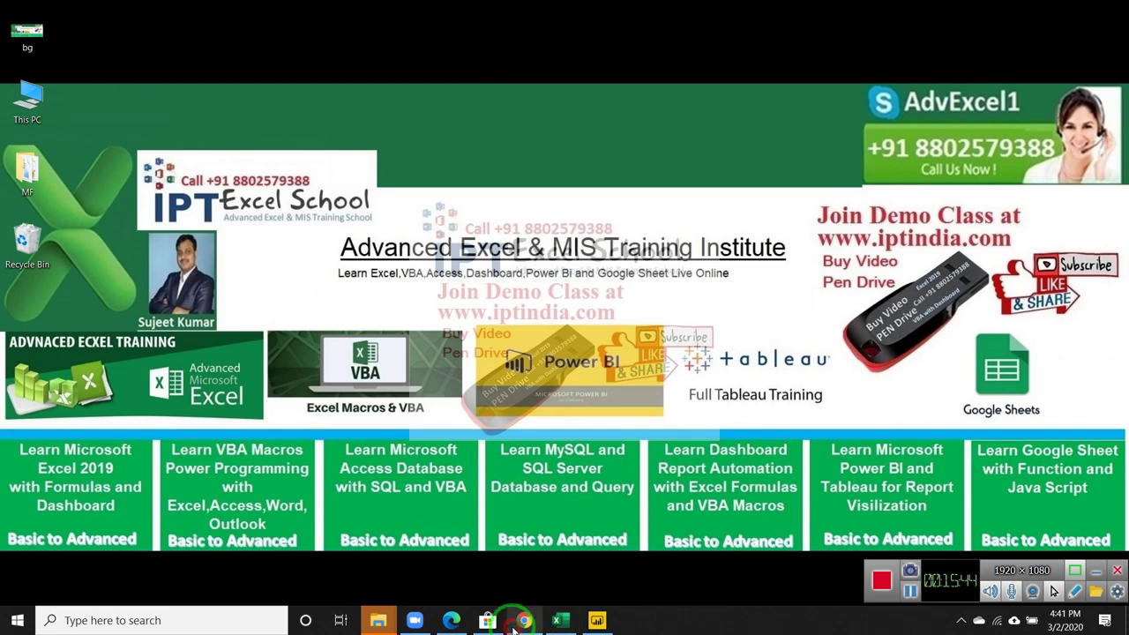
pyautogui.click(513, 623)
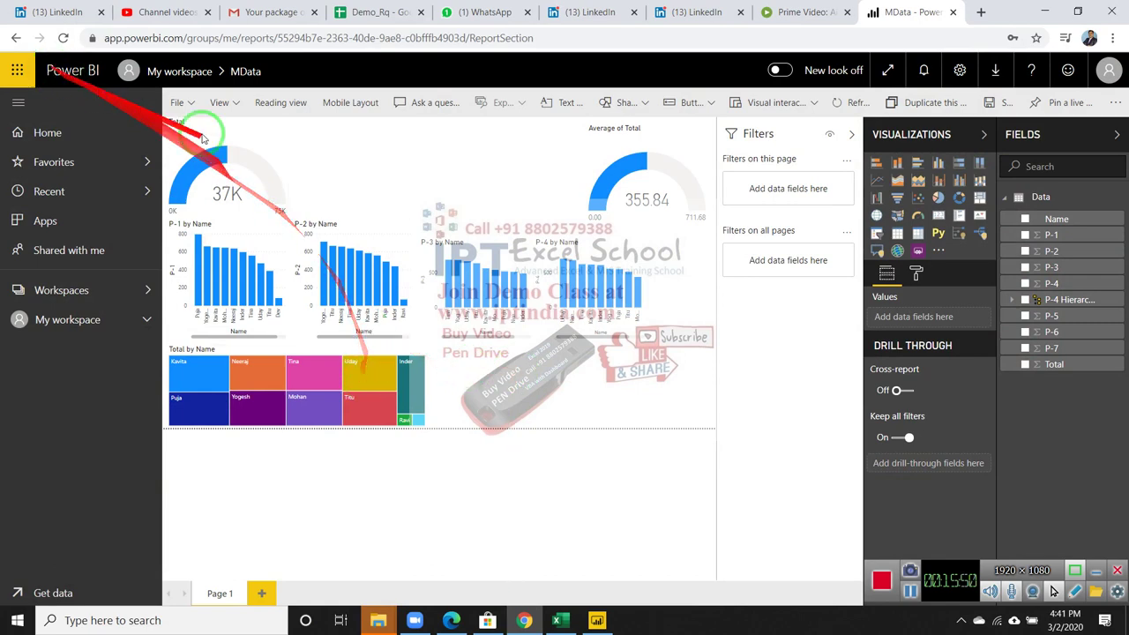
pyautogui.moveTo(238, 159); pyautogui.dragTo(684, 175)
pyautogui.moveTo(701, 275); pyautogui.dragTo(746, 286)
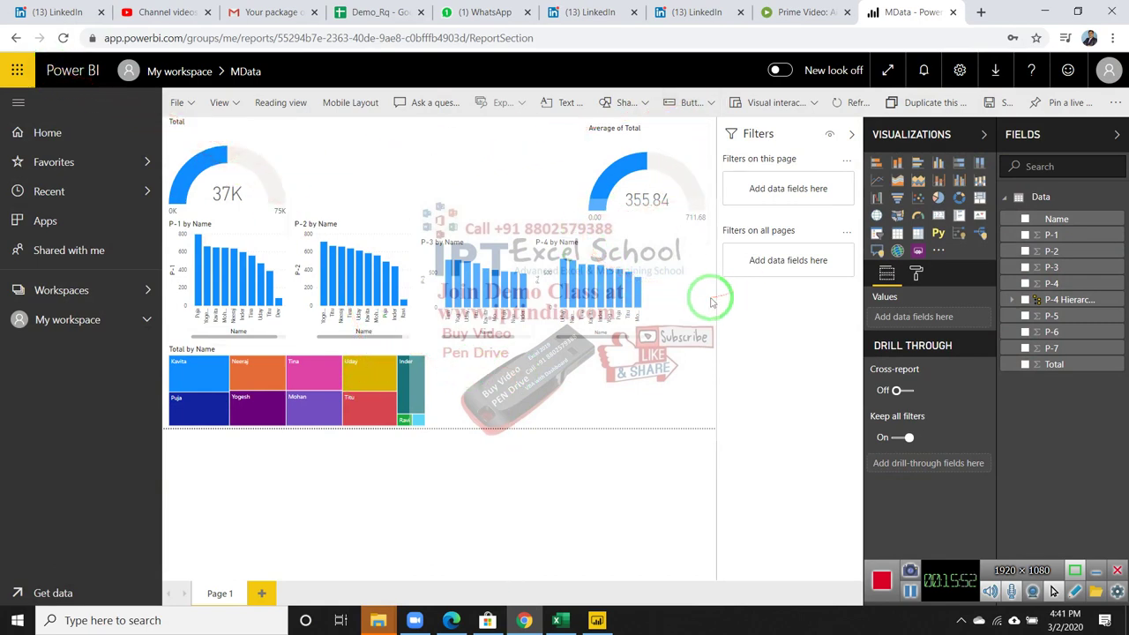
pyautogui.press('super+d')
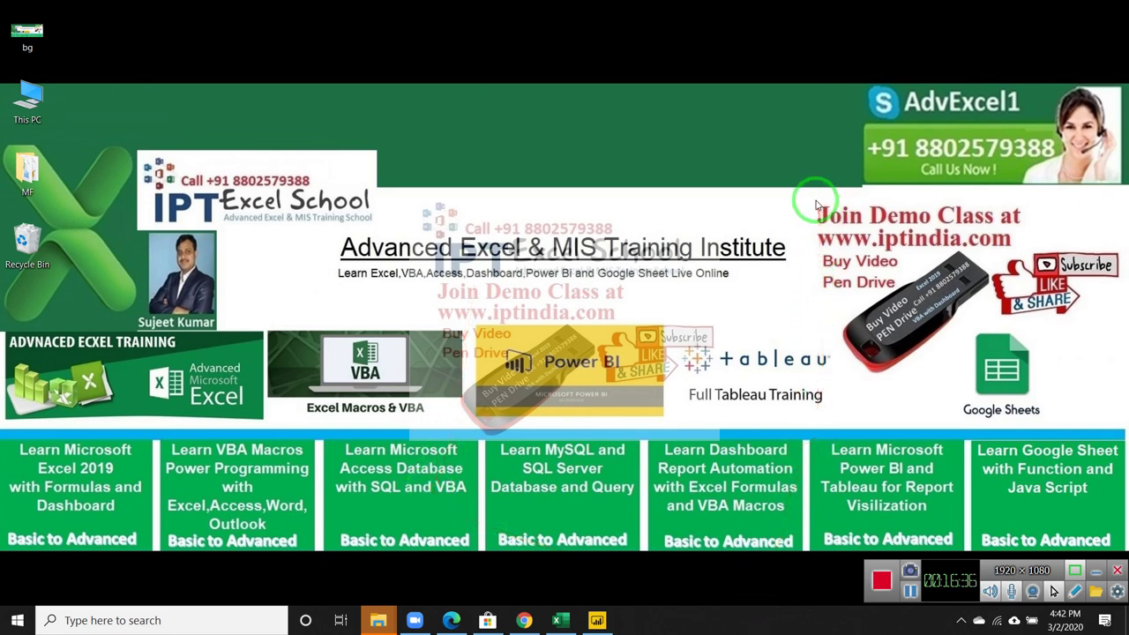
pyautogui.moveTo(817, 205)
pyautogui.mouseDown()
pyautogui.moveTo(1028, 250)
pyautogui.moveTo(920, 276)
pyautogui.mouseUp()
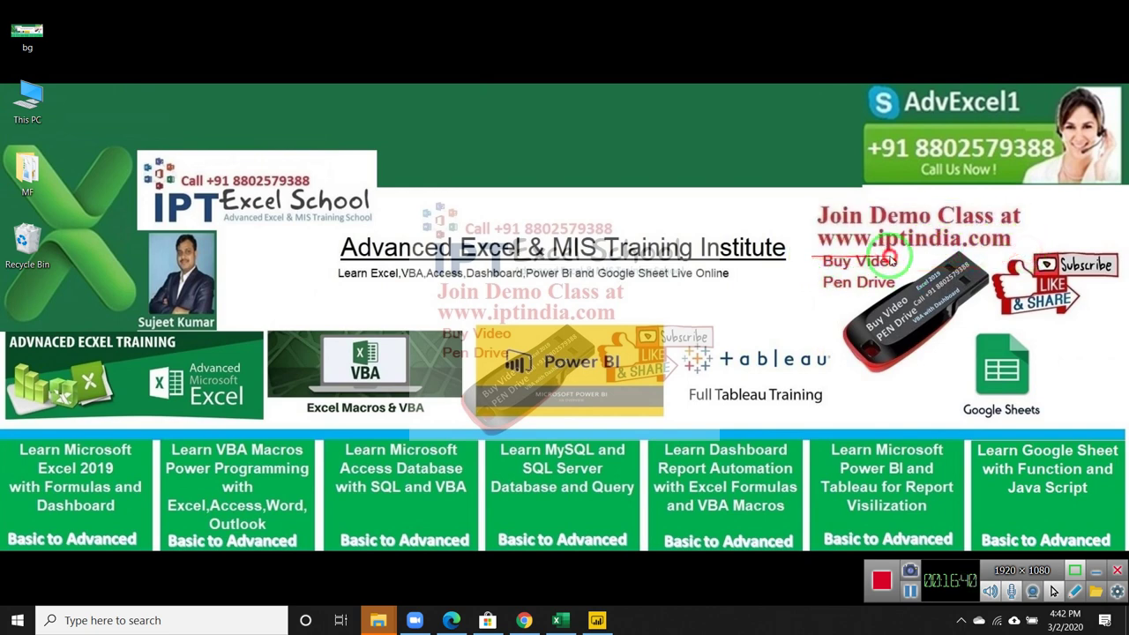